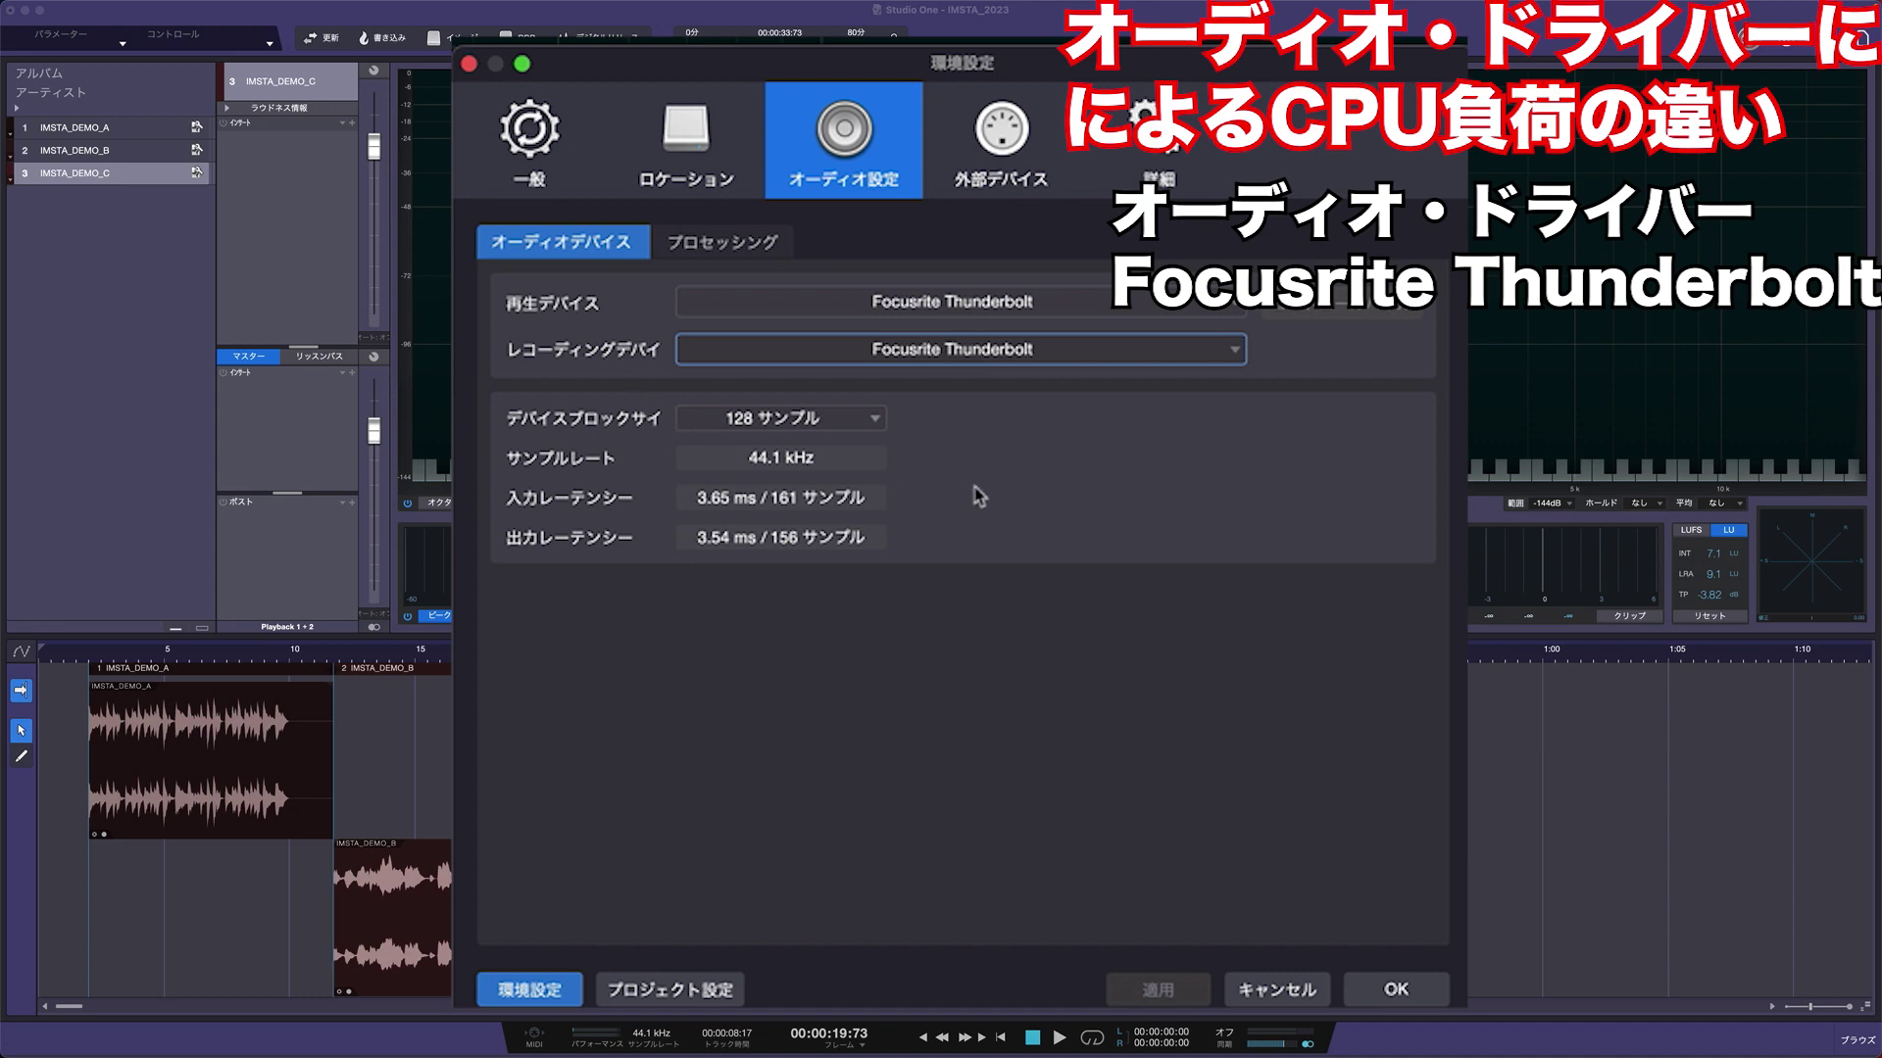
- Check the audio device settings, close the preferences and play a short stretch of IMSTA_DEMO_C in the IMSTA_2023 project
{"action": "left_click", "coordinate": [960, 449]}
{"action": "left_click", "coordinate": [918, 459]}
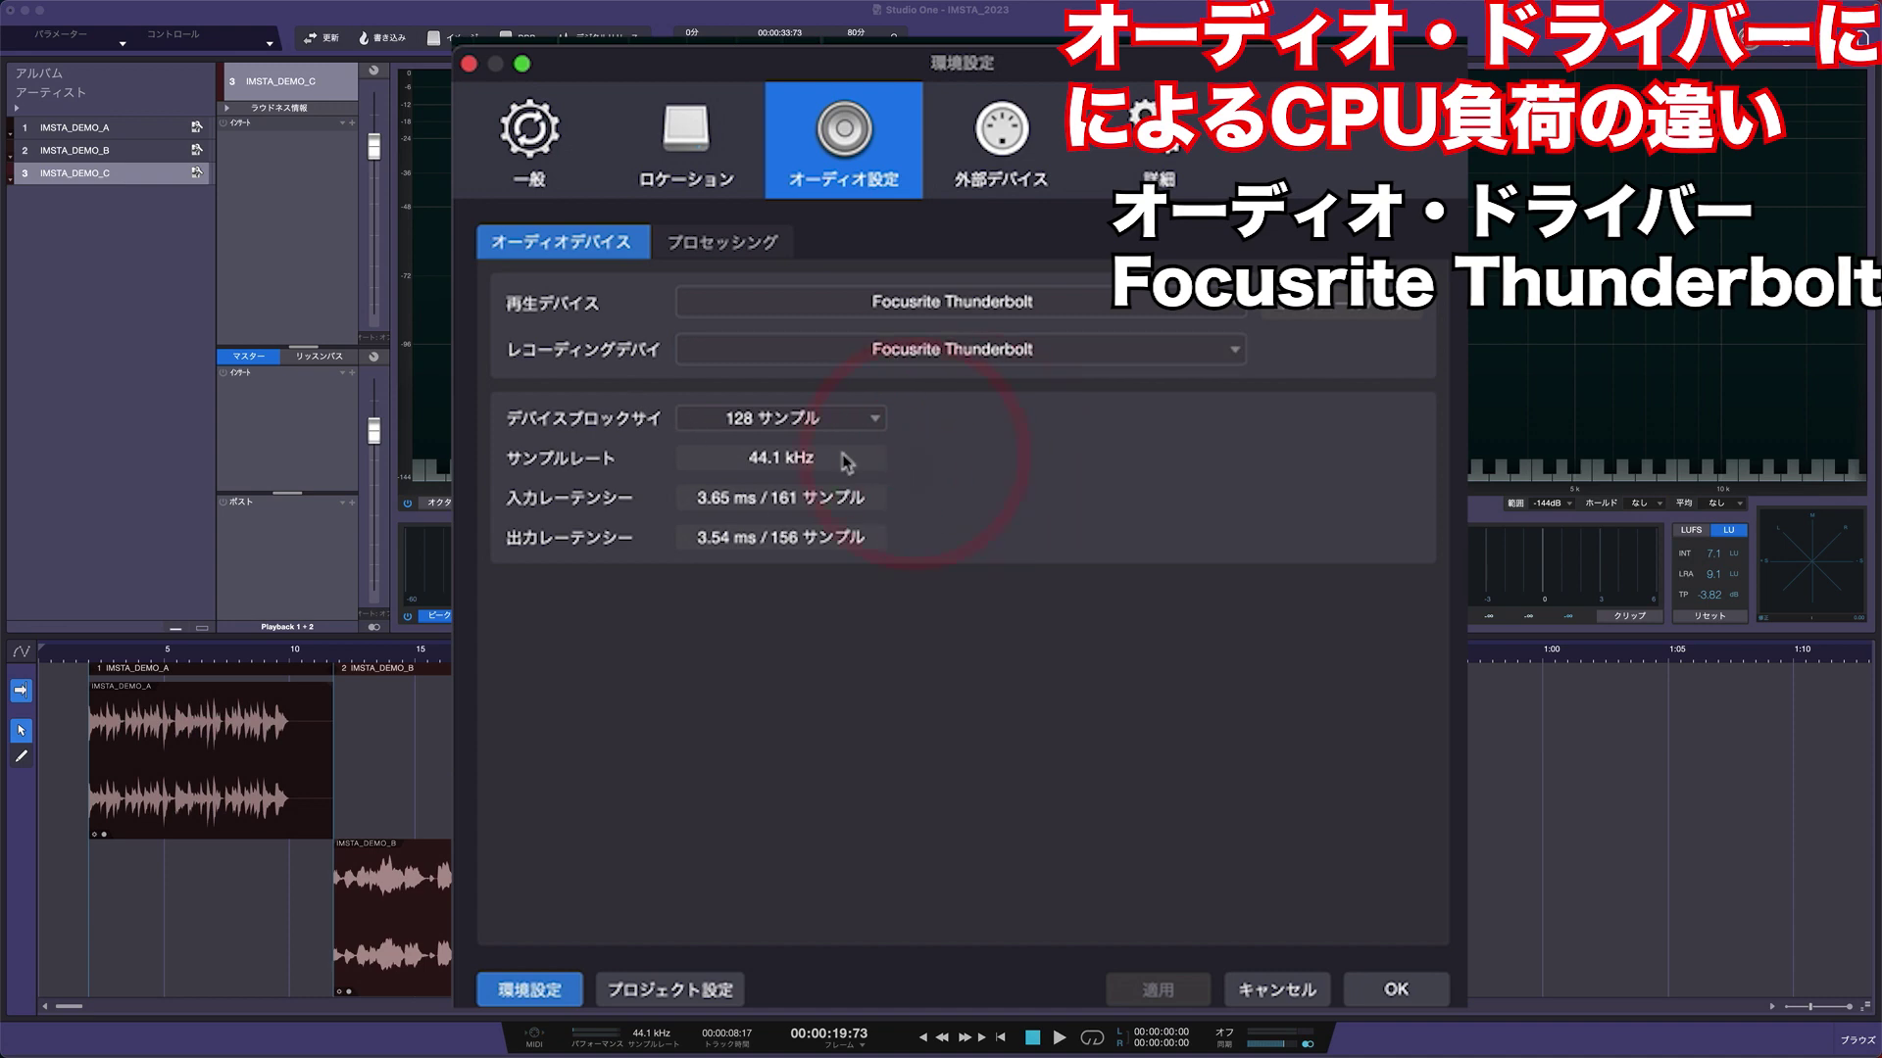
{"action": "left_click", "coordinate": [860, 462]}
{"action": "left_click", "coordinate": [1026, 458]}
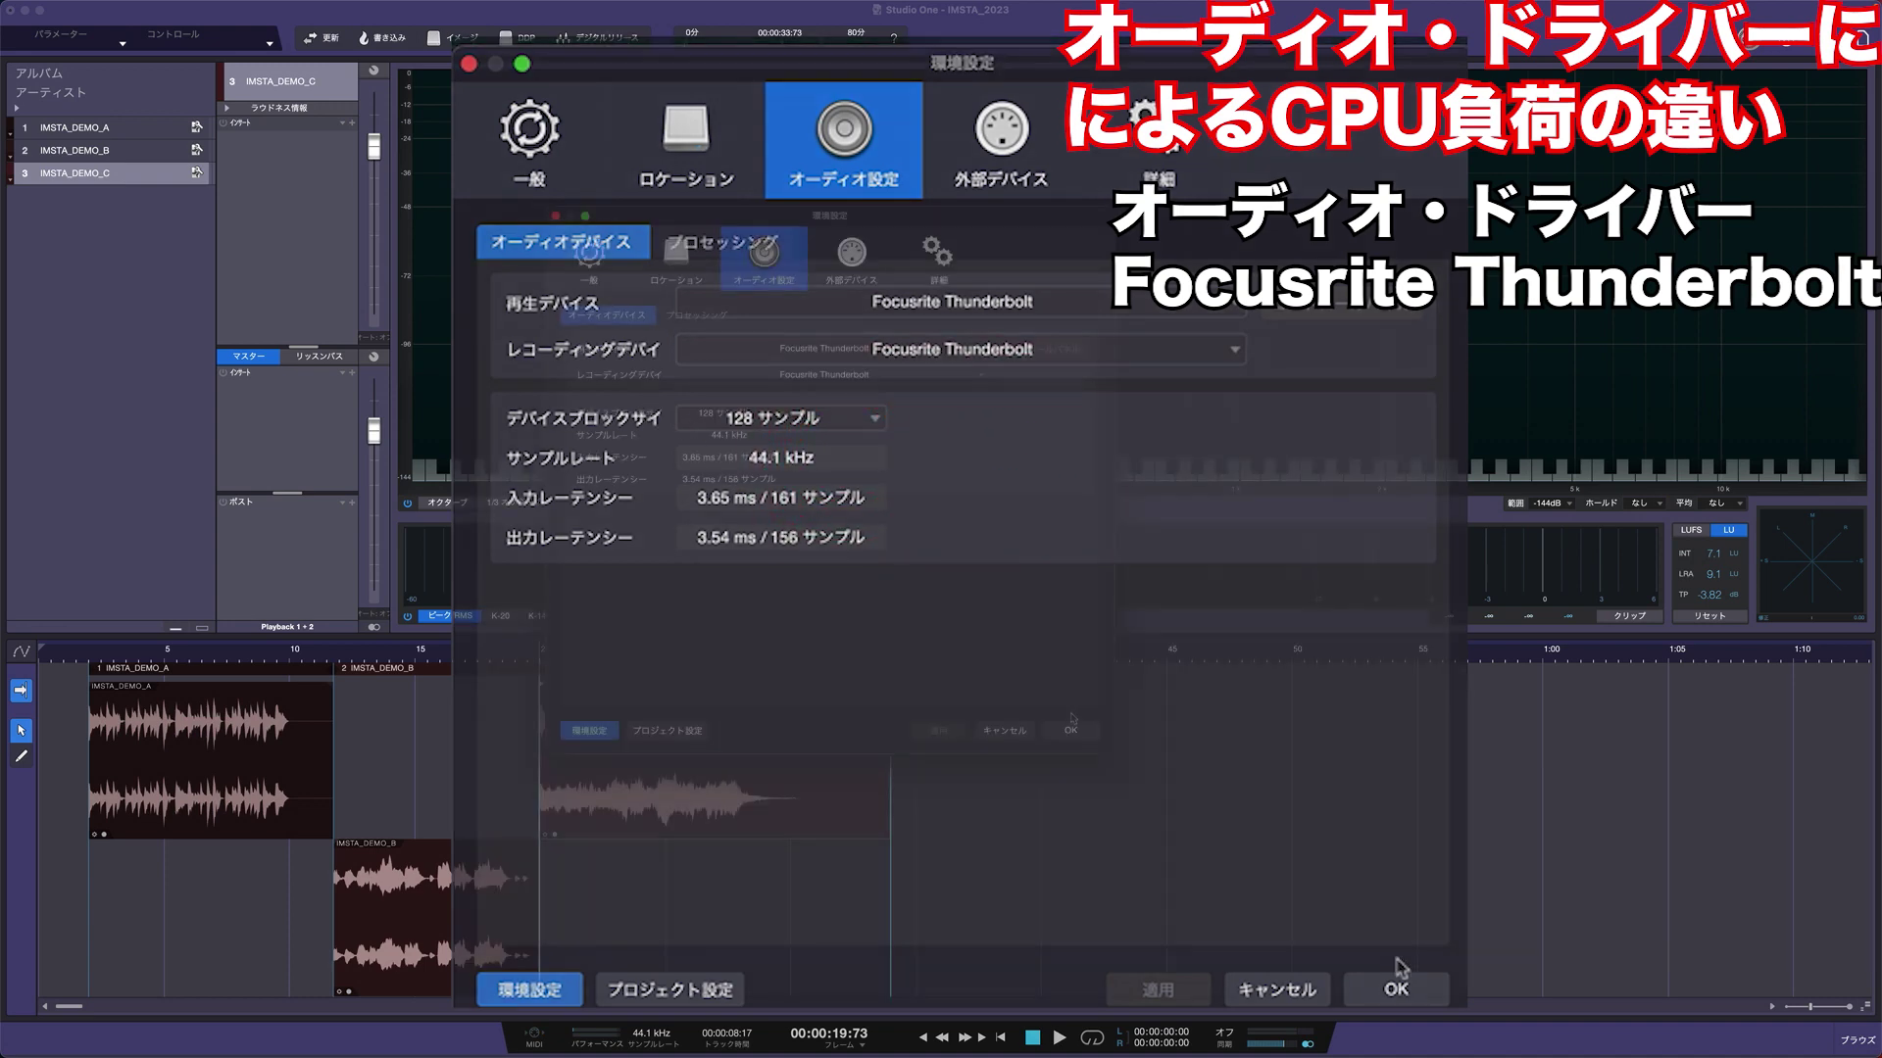
{"action": "left_click", "coordinate": [1400, 991]}
{"action": "key", "text": "space"}
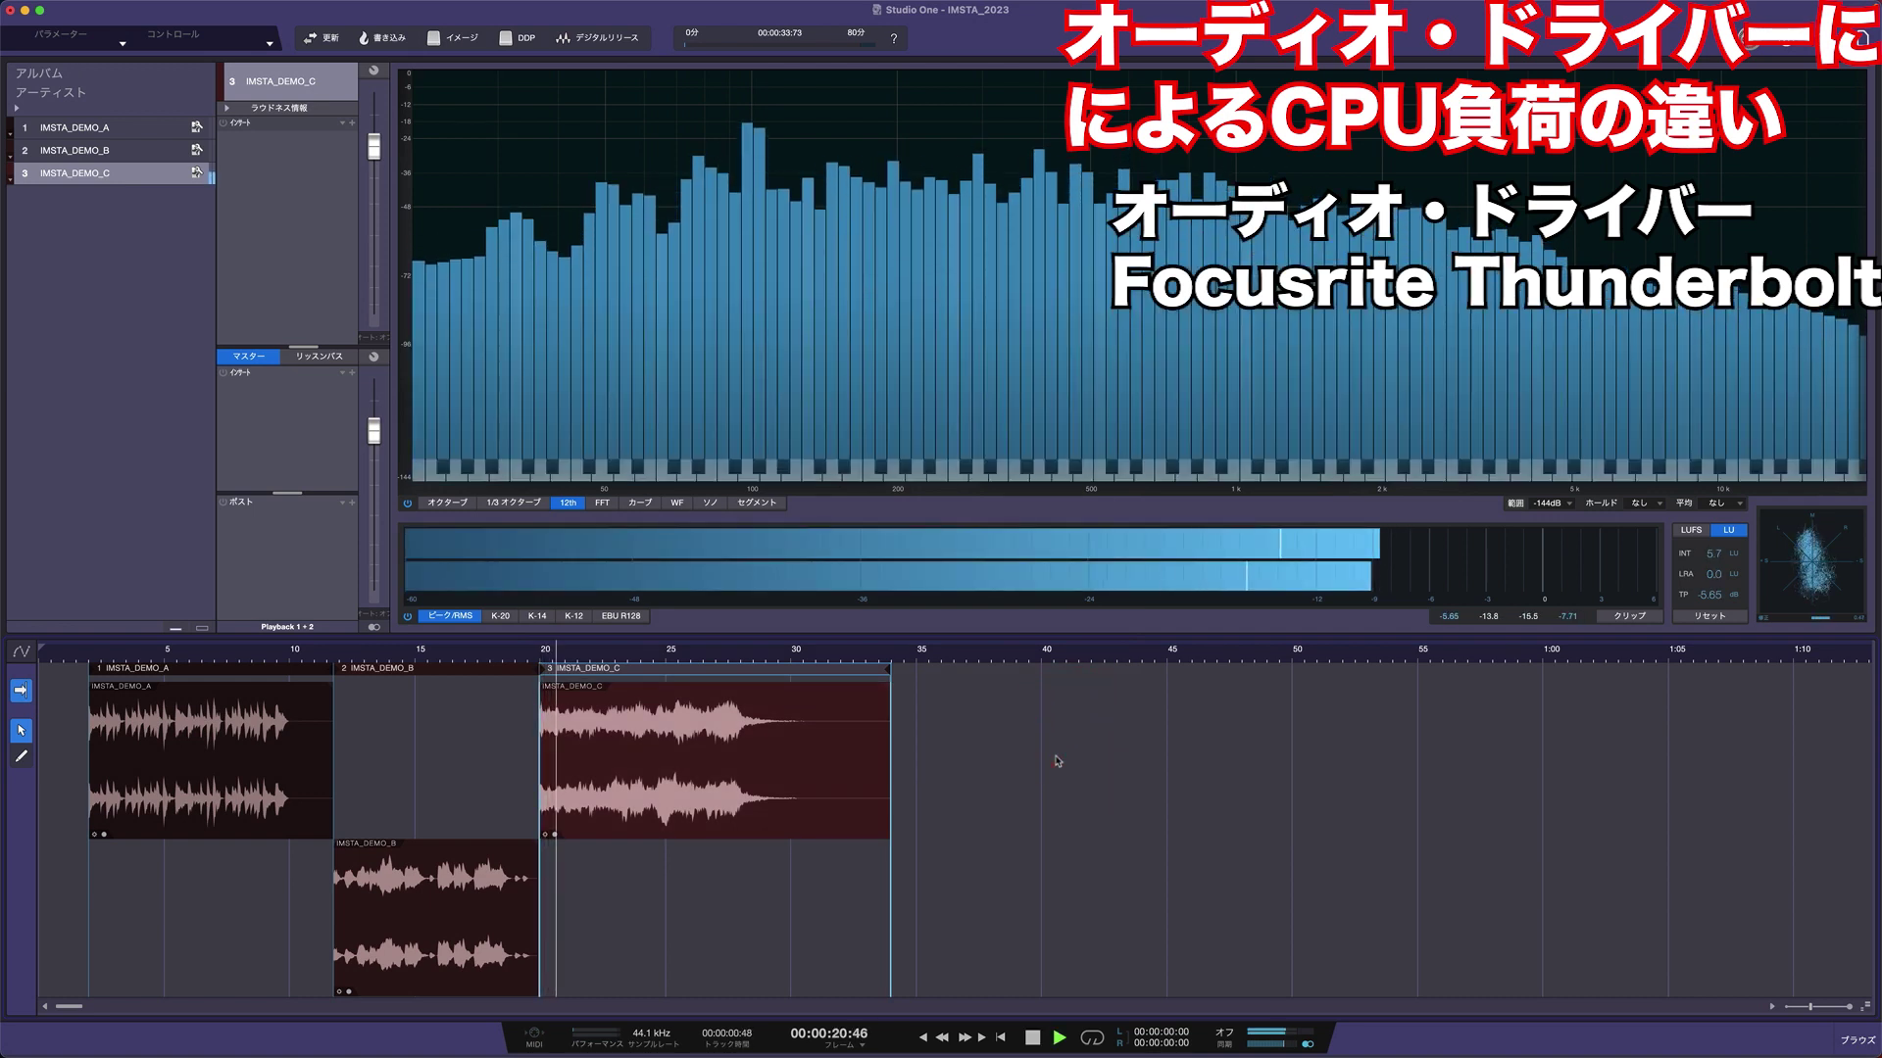
{"action": "key", "text": "space"}
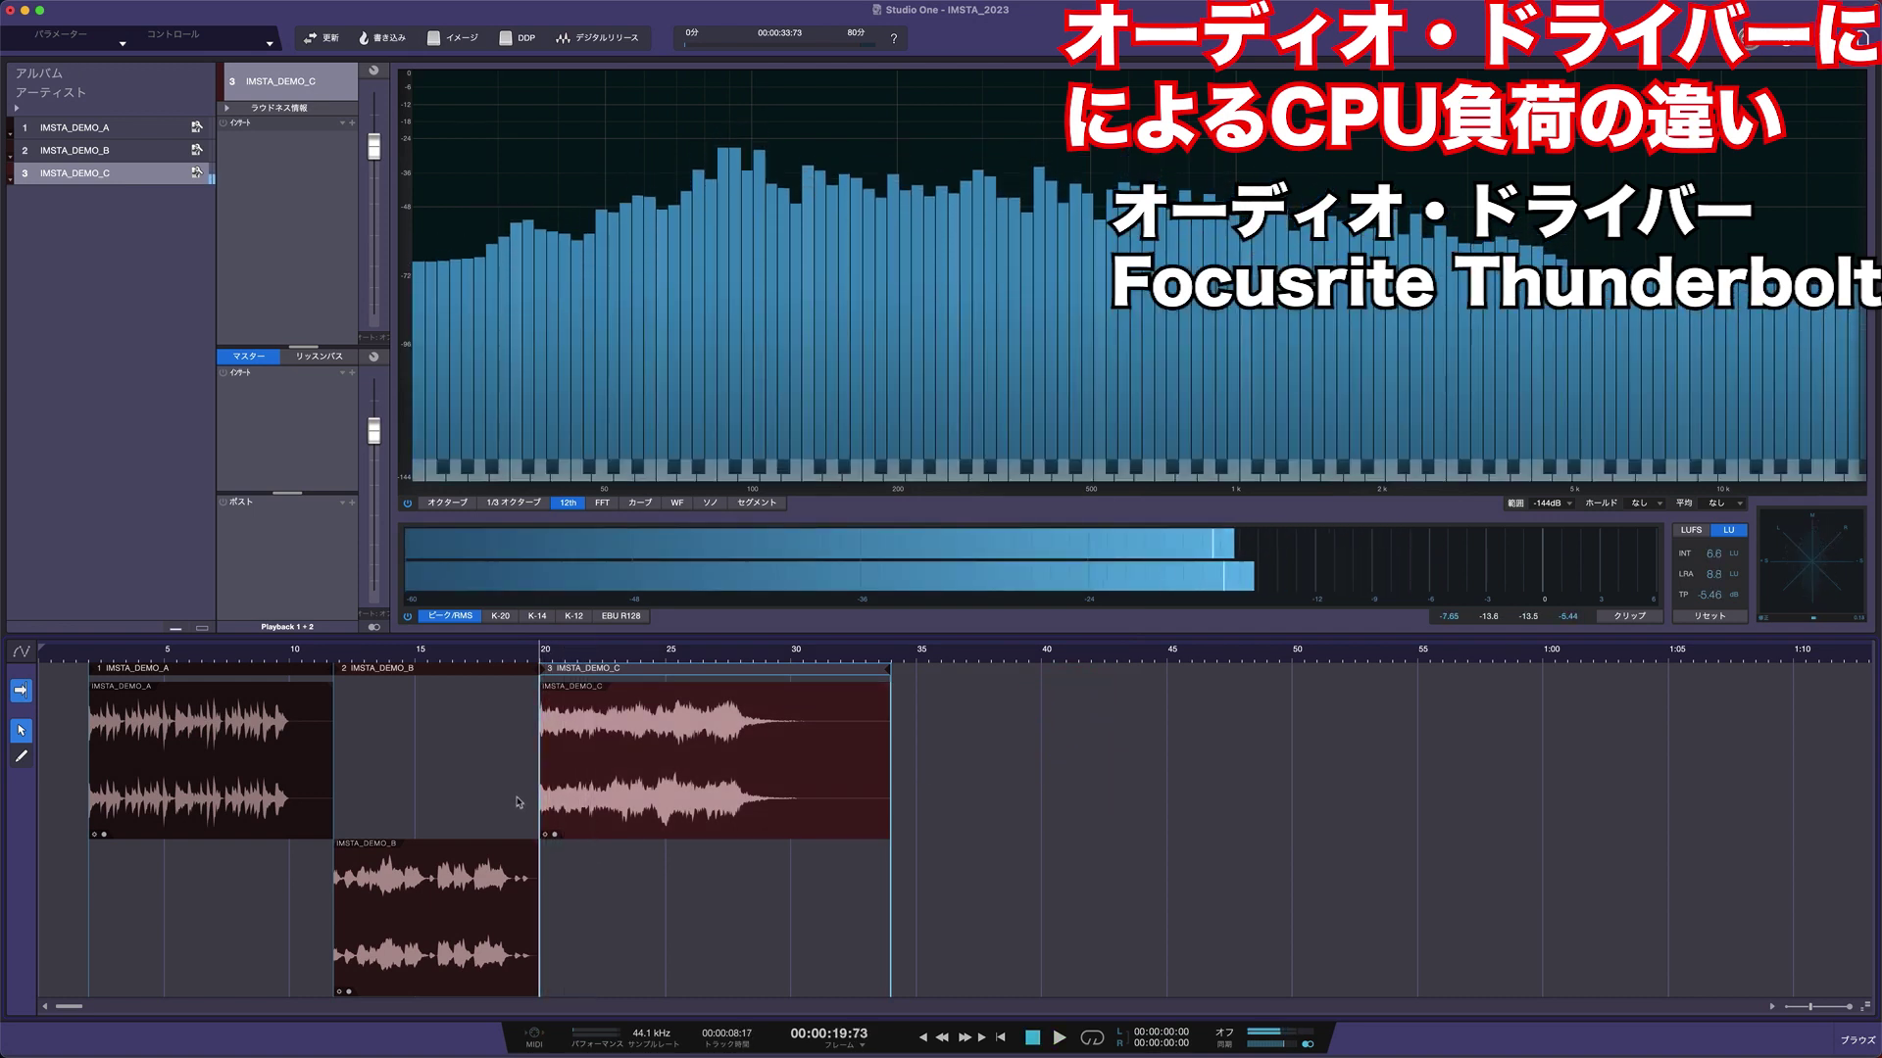
- Switch to the IMSTA_DEMO_A song and briefly play it from bar 3
{"action": "key", "text": "ctrl+Tab"}
{"action": "key", "text": "ctrl+Tab"}
{"action": "key", "text": "ctrl+Tab"}
{"action": "key", "text": "ctrl+Tab"}
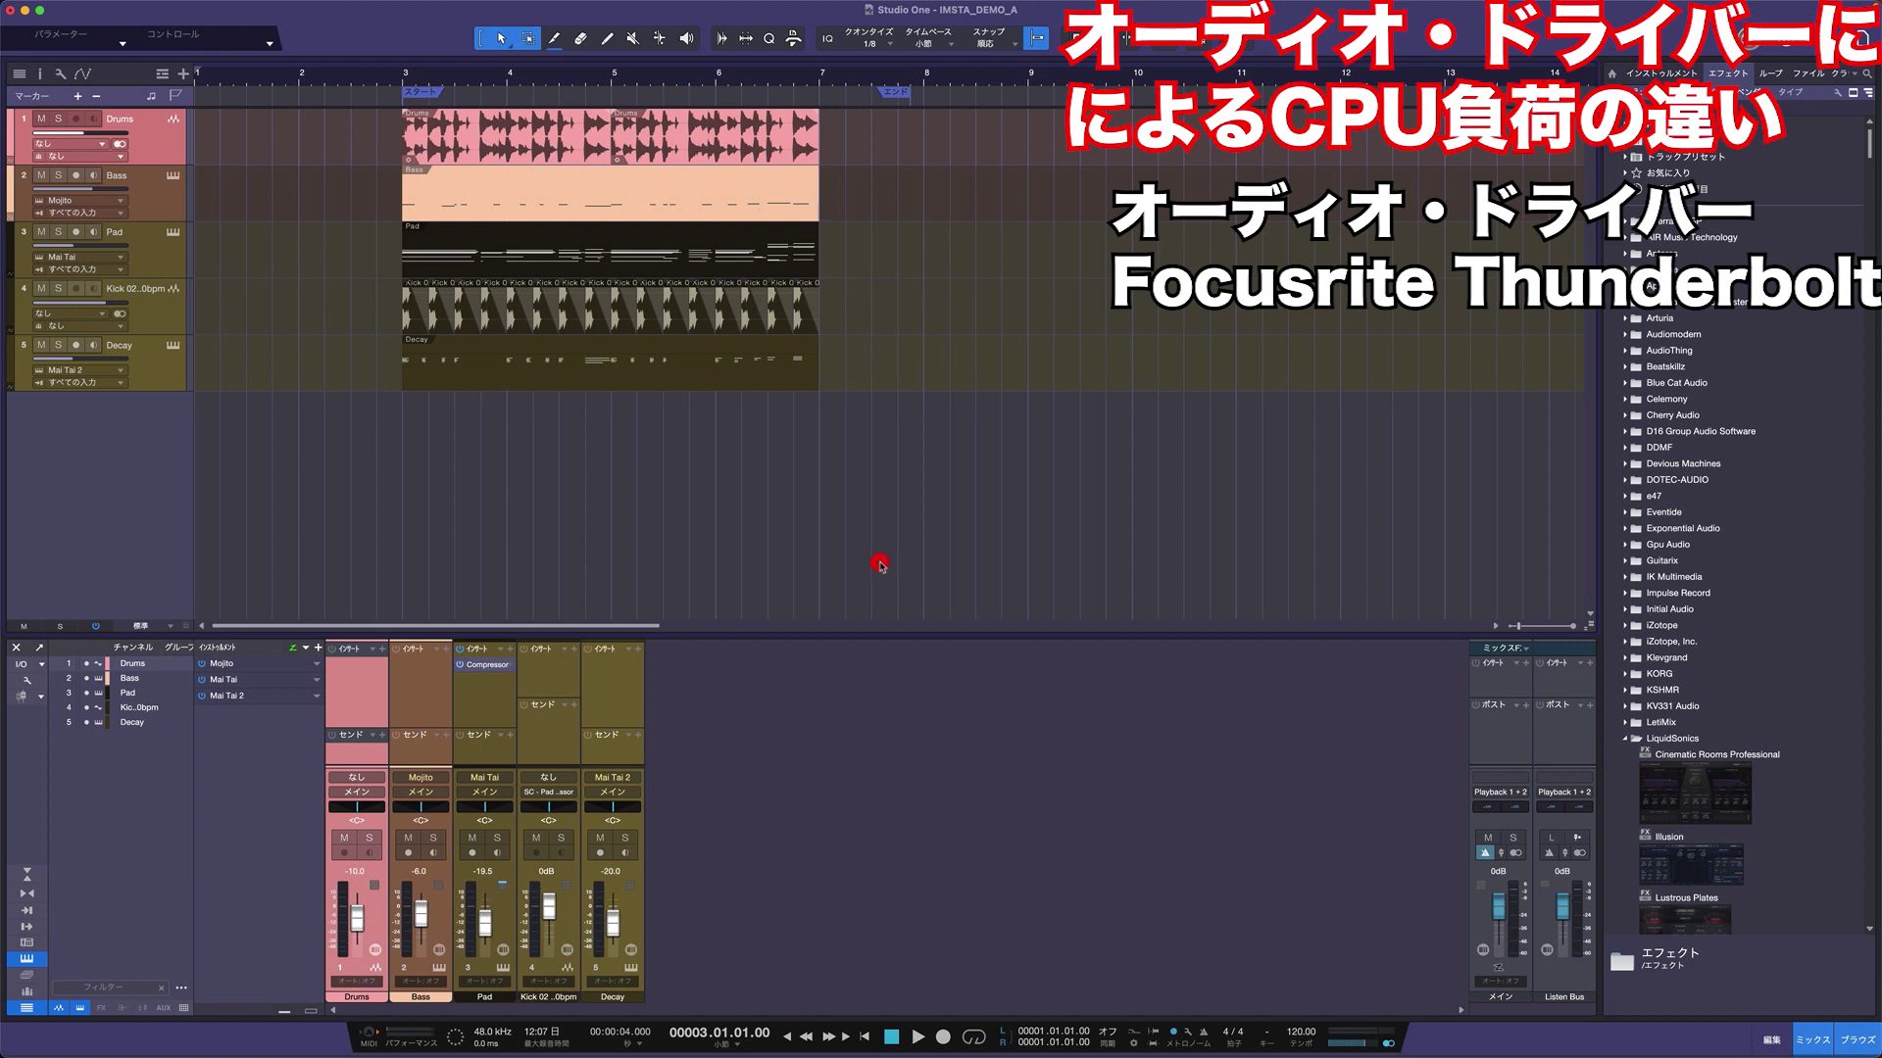
{"action": "key", "text": "space"}
{"action": "key", "text": "space"}
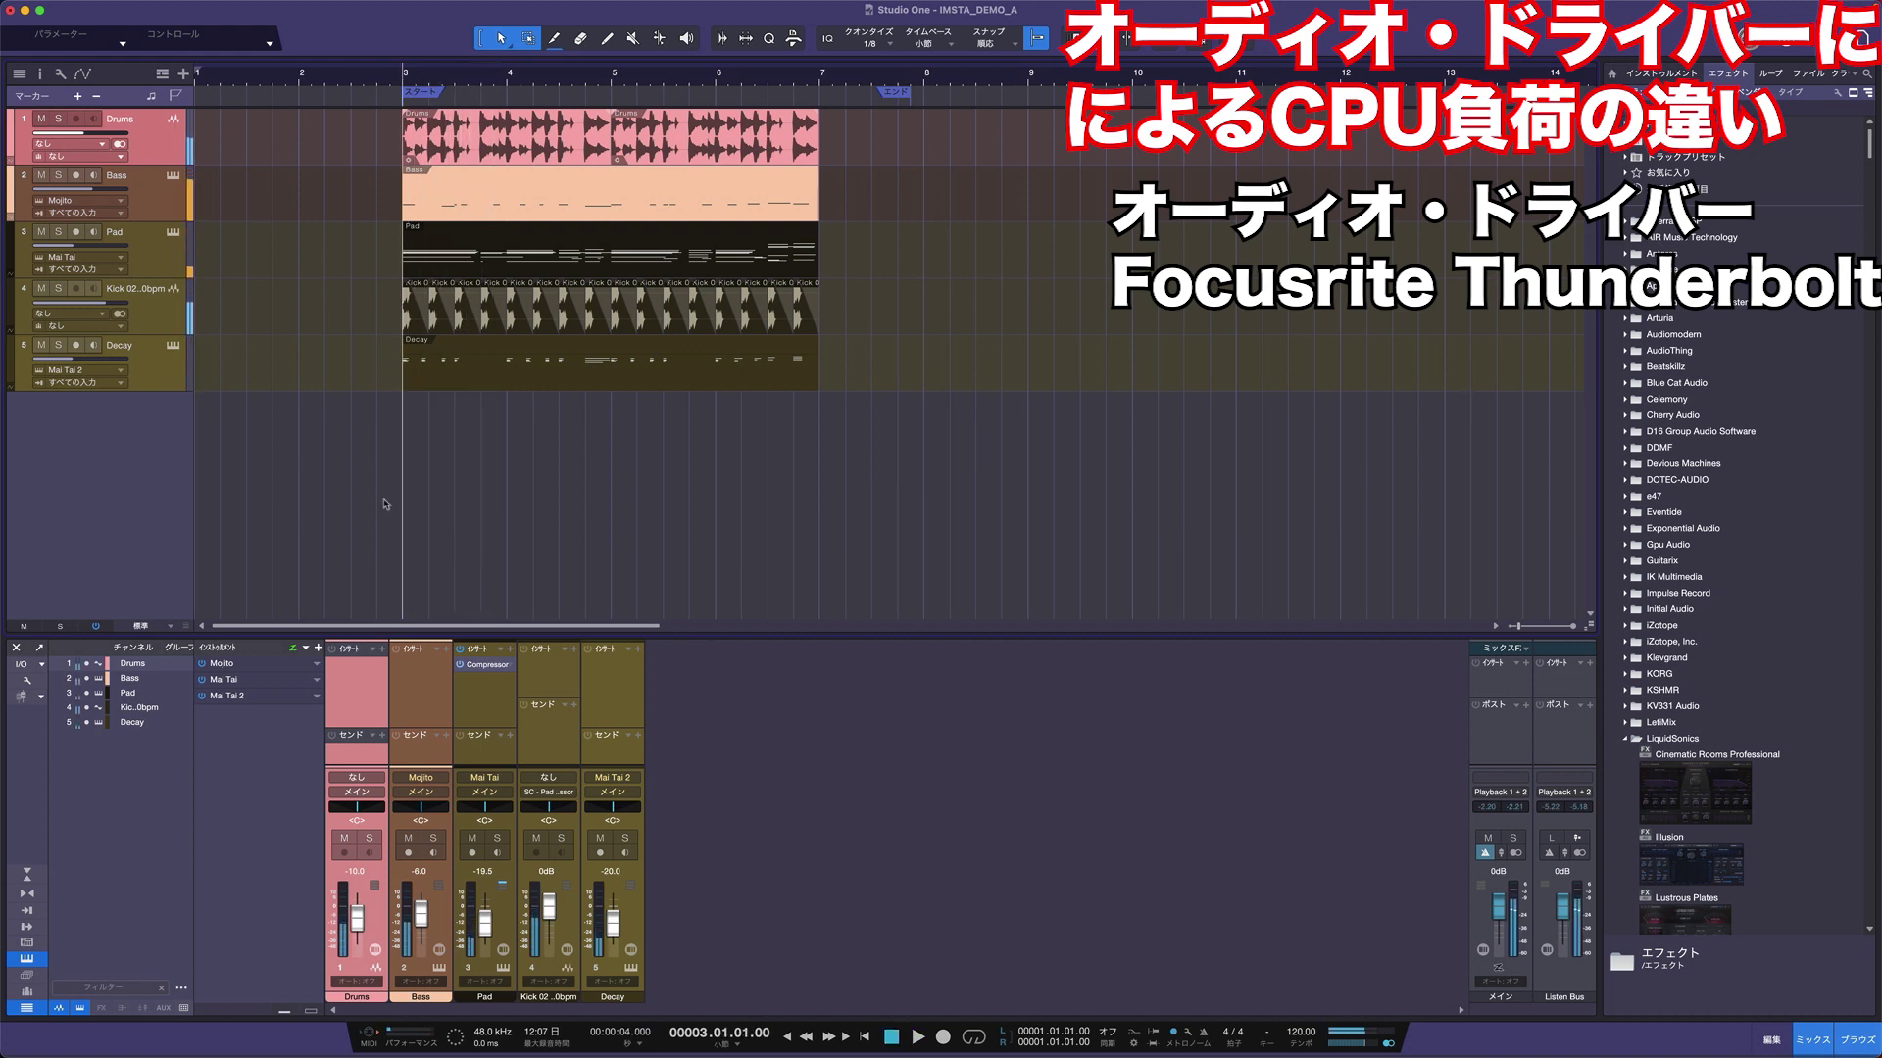
- Inspect the playback and recording devices in the audio preferences and cancel without changing them
{"action": "left_click", "coordinate": [65, 8]}
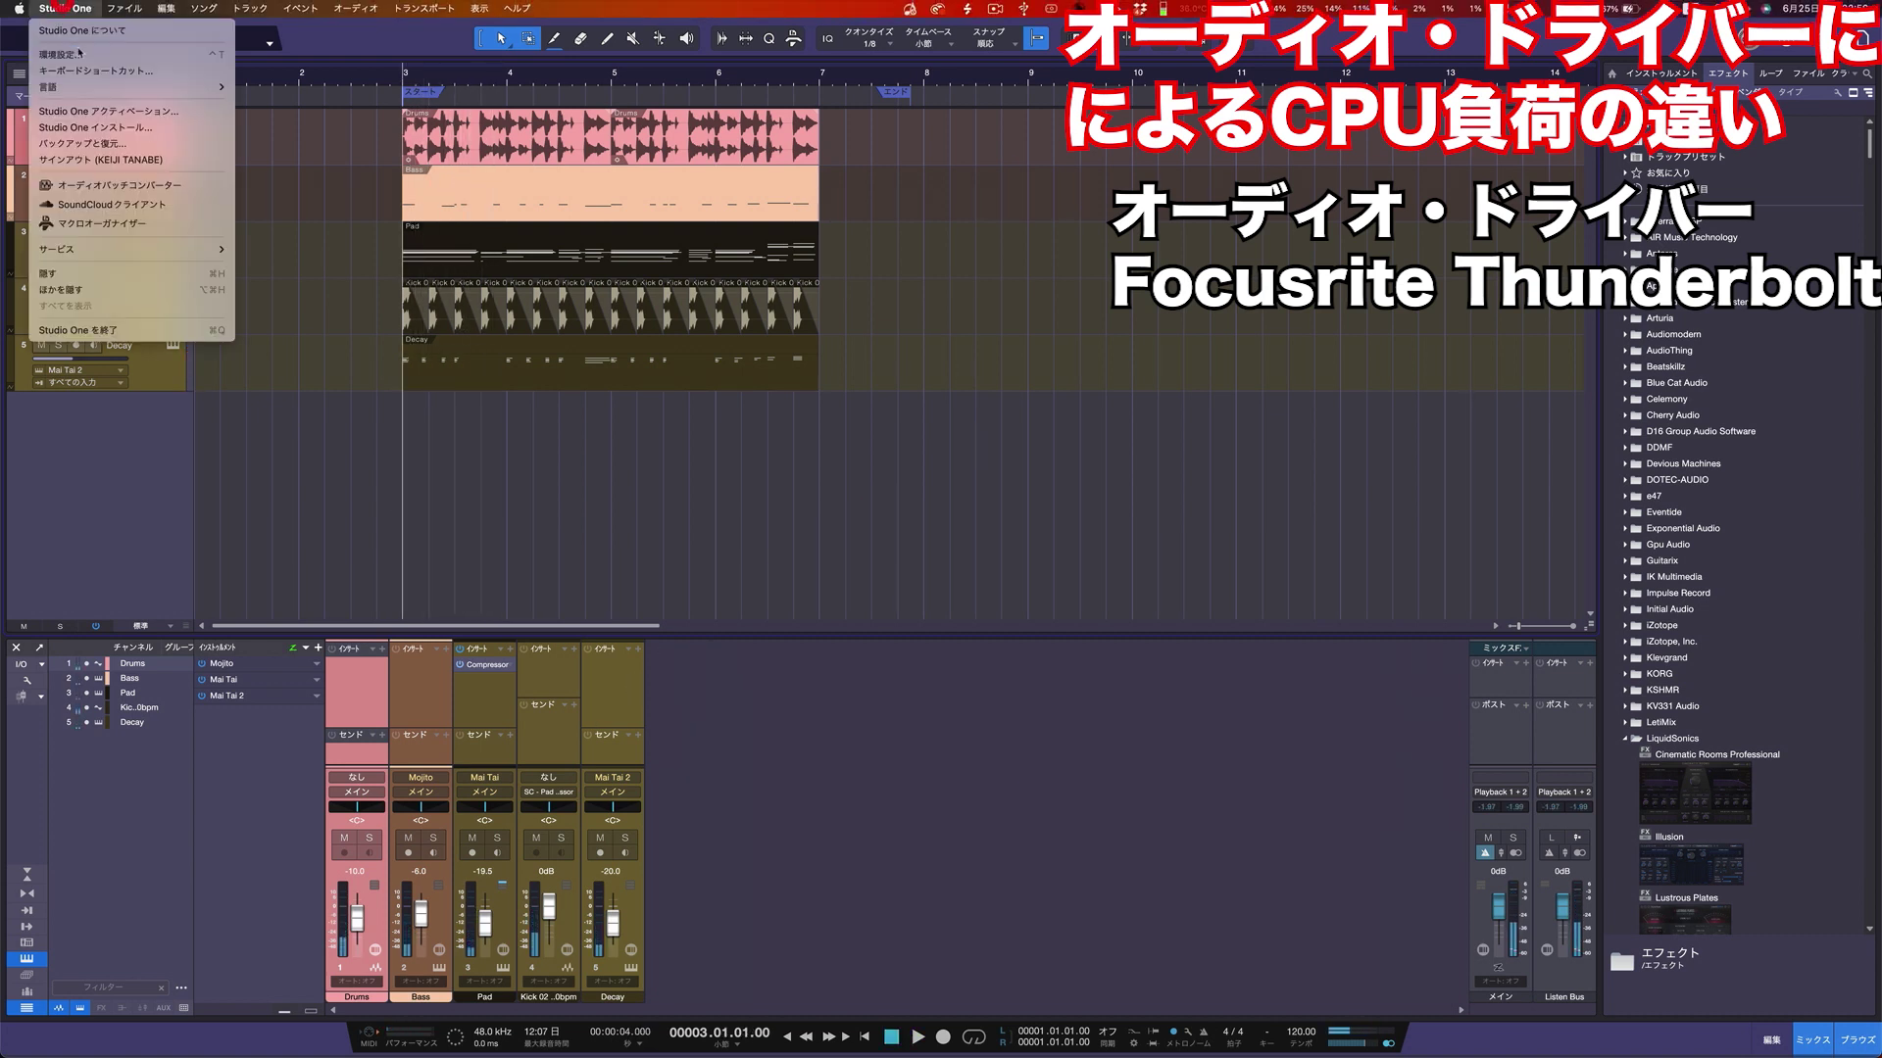
{"action": "left_click", "coordinate": [78, 54]}
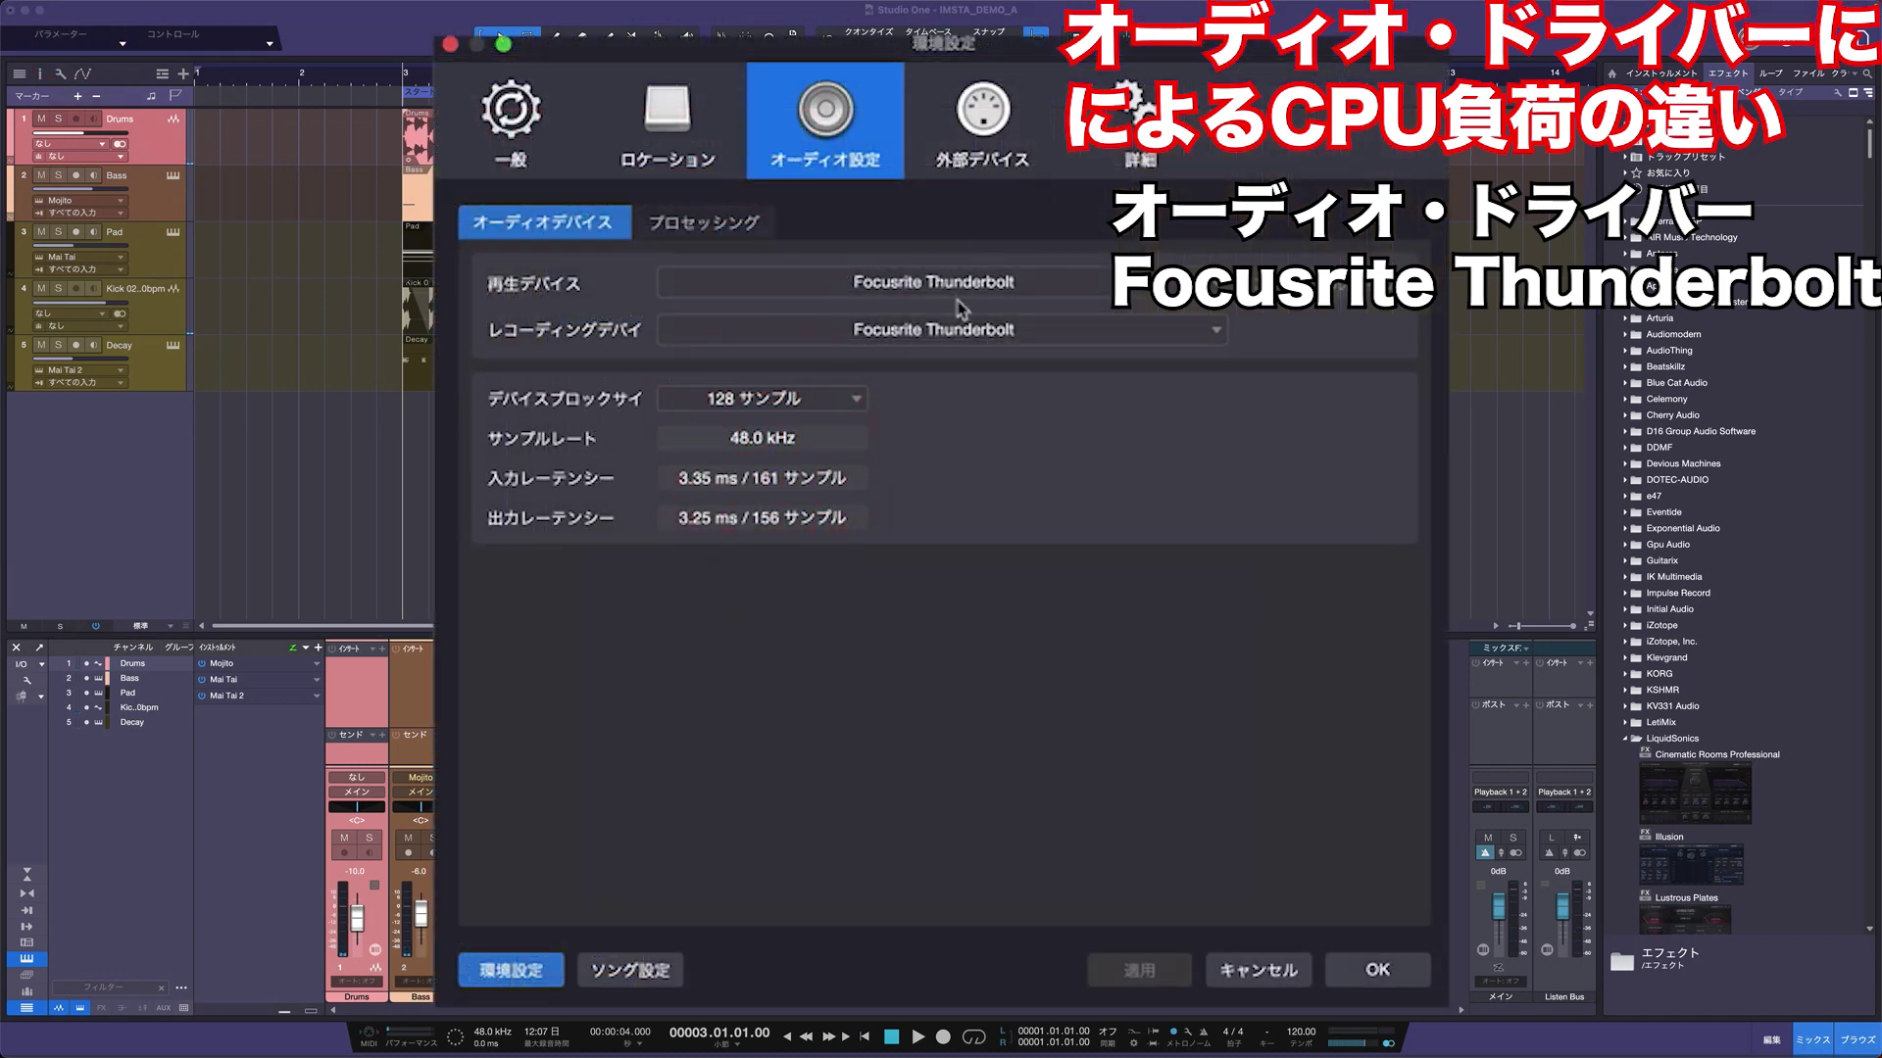
{"action": "left_click", "coordinate": [911, 284]}
{"action": "left_click", "coordinate": [917, 315]}
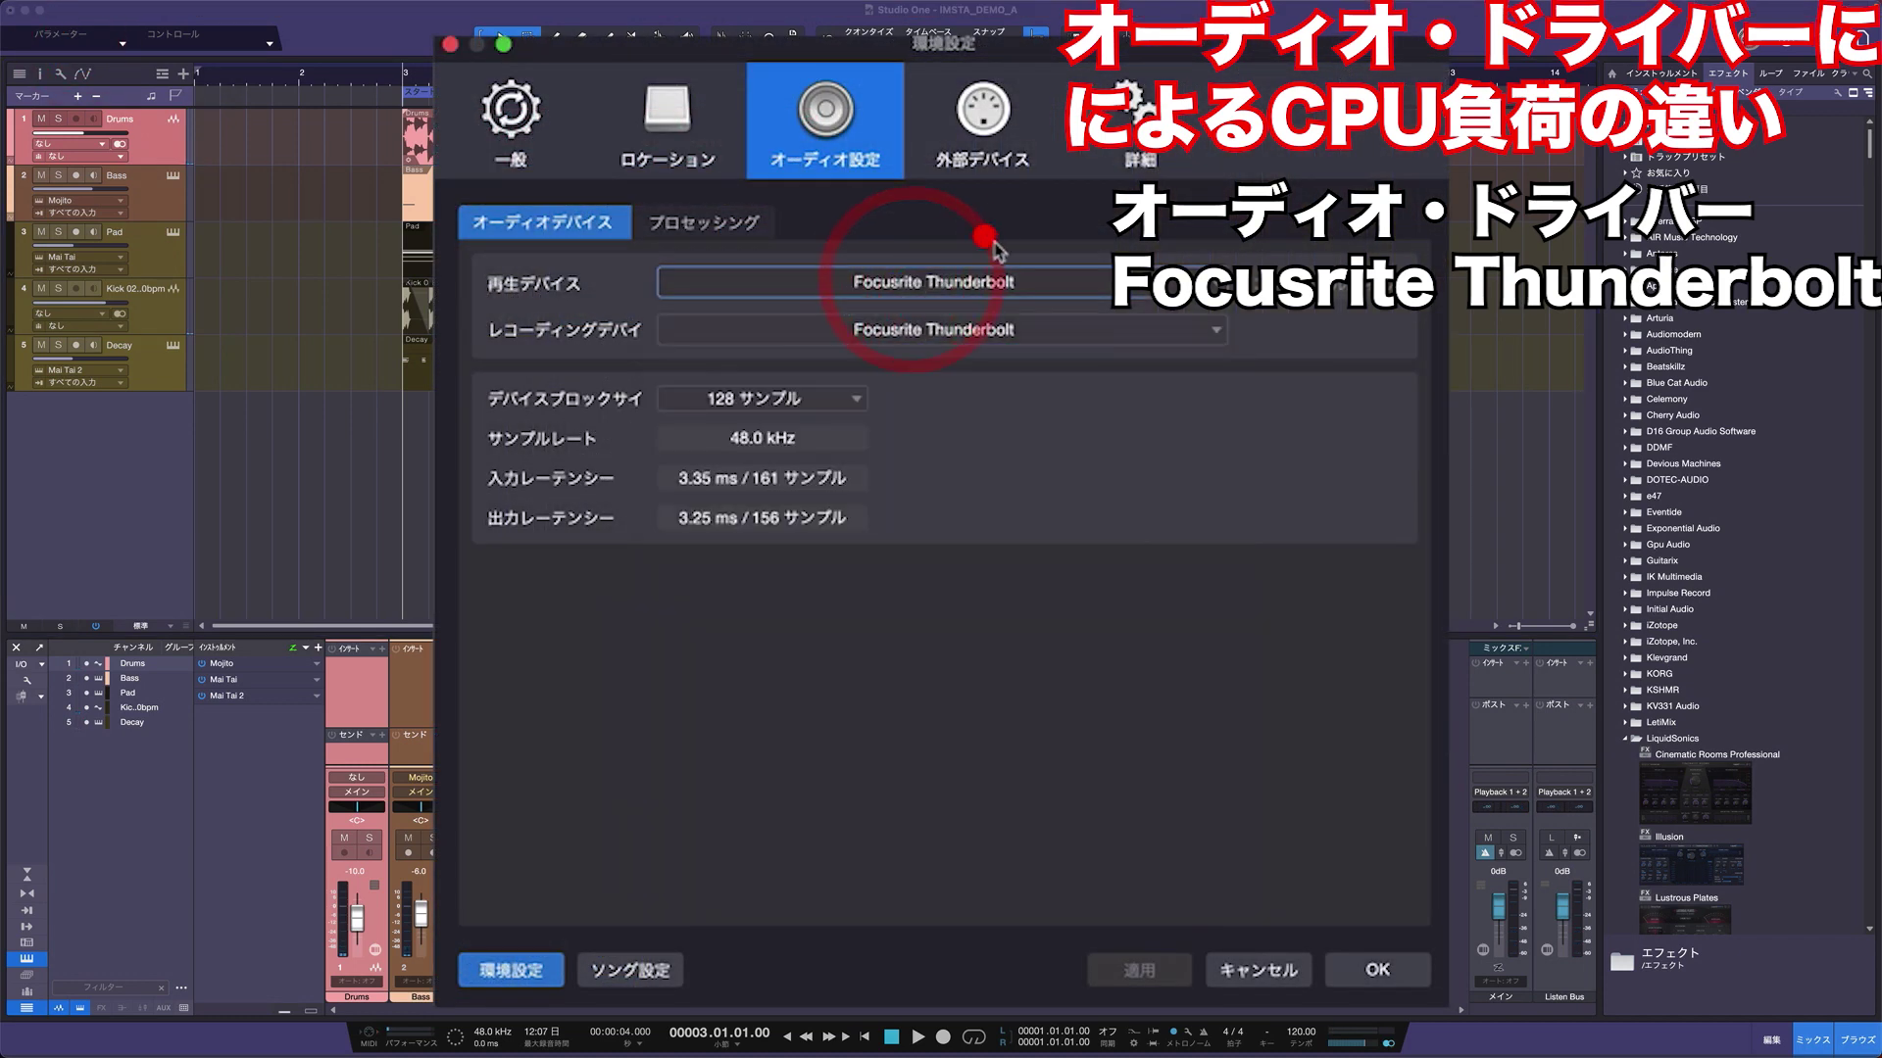
{"action": "left_click", "coordinate": [1007, 334]}
{"action": "left_click", "coordinate": [1407, 407]}
{"action": "left_click", "coordinate": [1261, 972]}
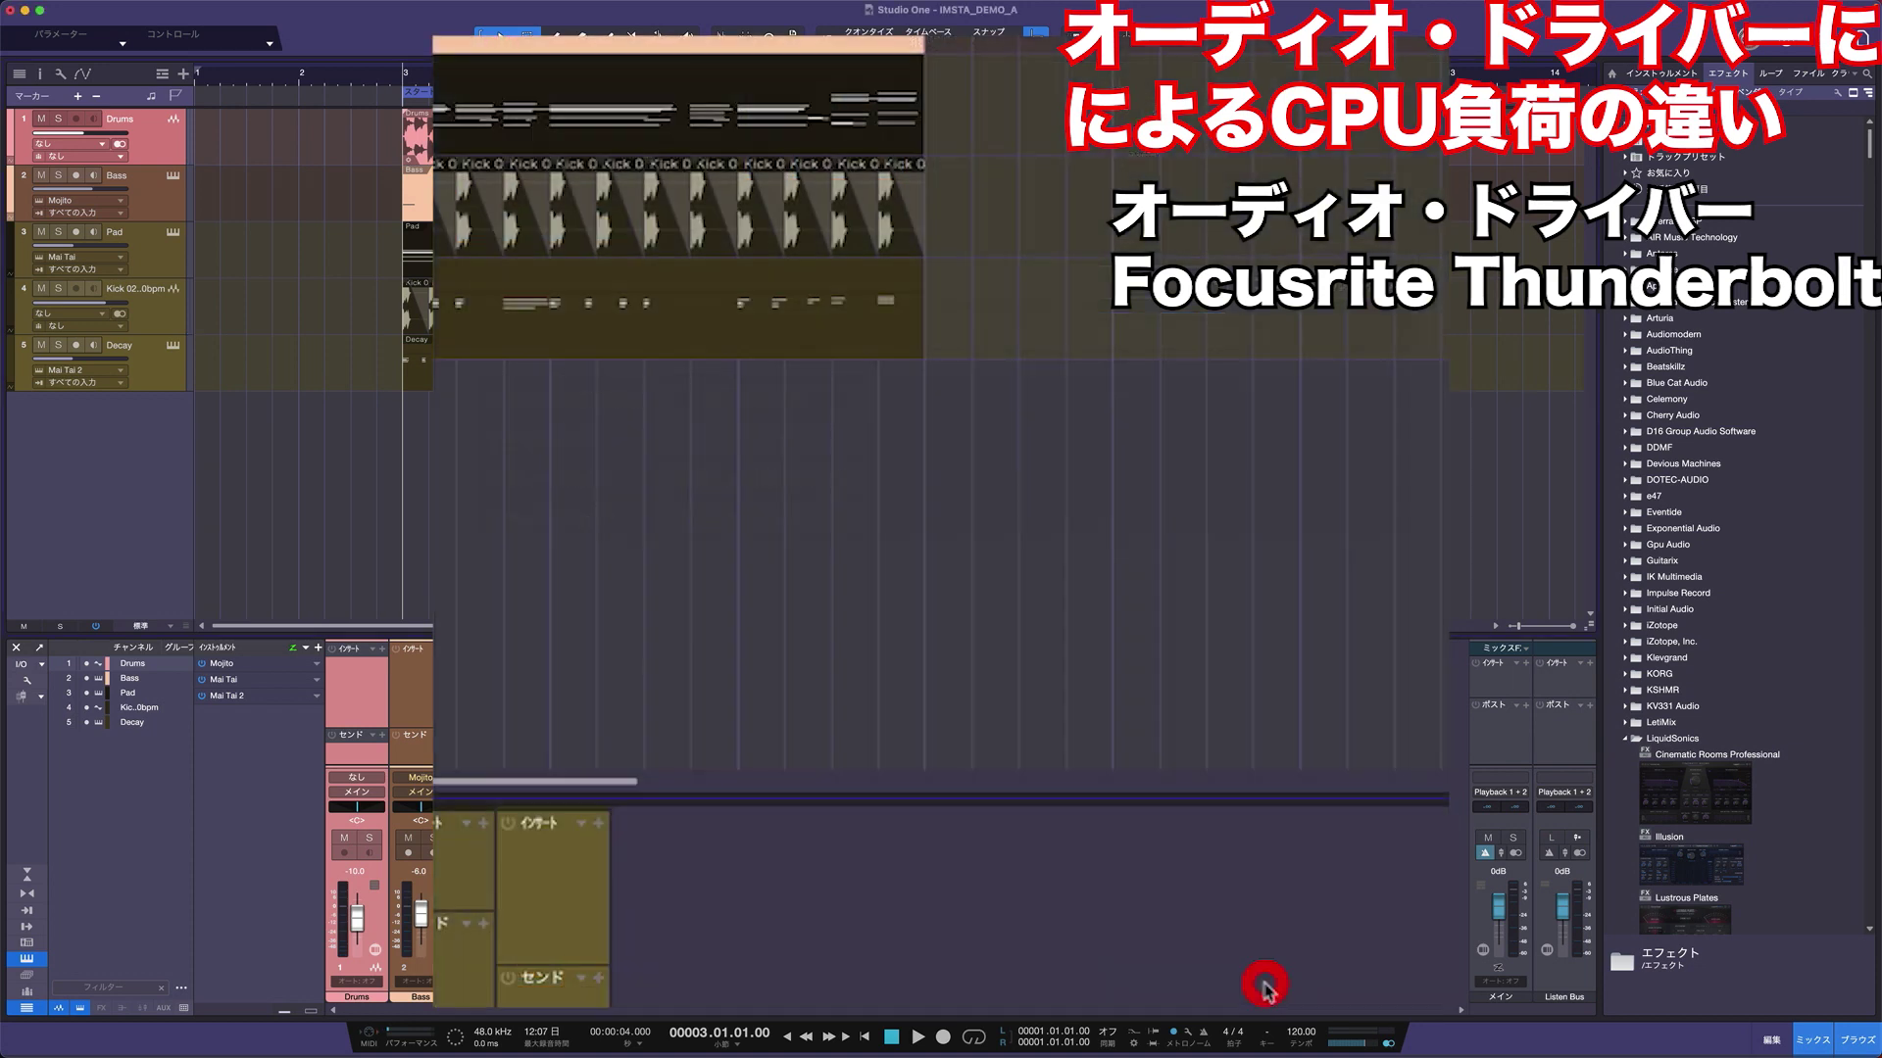
- Switch to the IMSTA_DEMO_B song and play a short stretch of it
{"action": "left_click", "coordinate": [884, 594]}
{"action": "key", "text": "ctrl+Tab"}
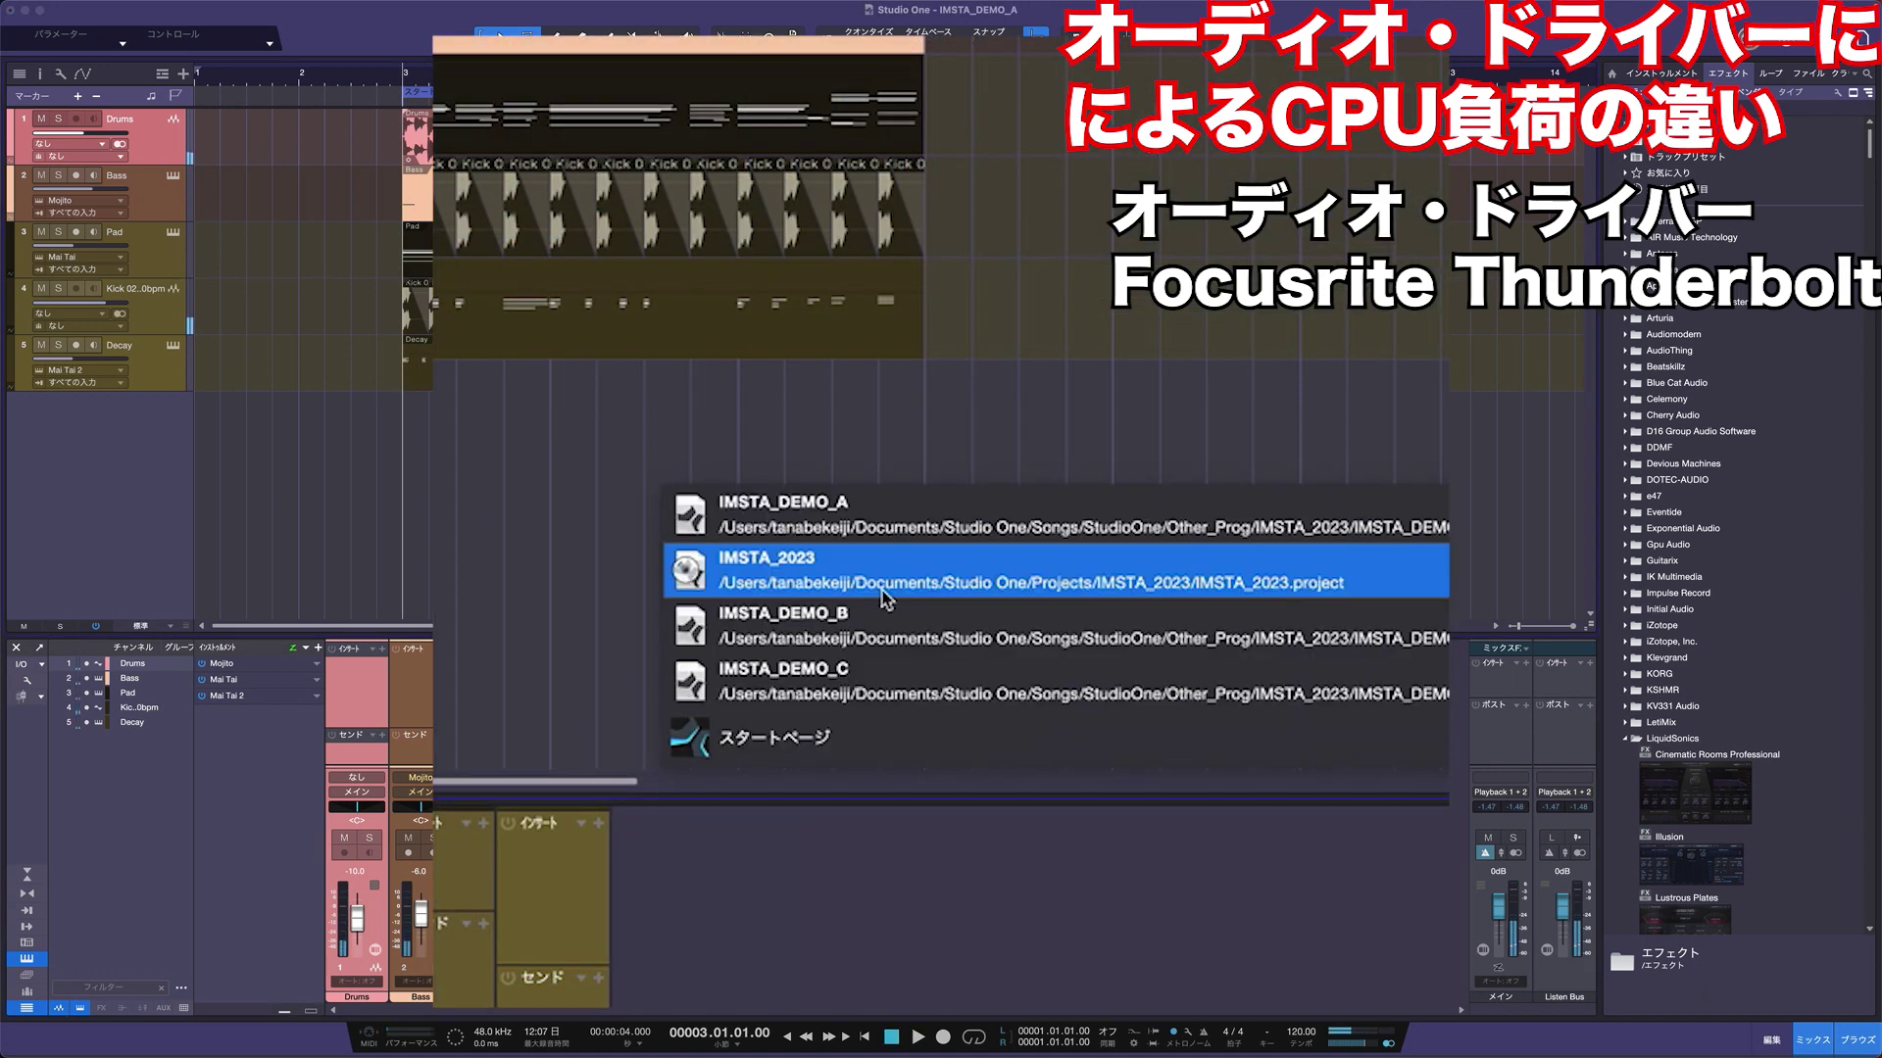
{"action": "key", "text": "ctrl+shift+Tab"}
{"action": "key", "text": "ctrl+shift+Tab"}
{"action": "key", "text": "ctrl+shift+Tab"}
{"action": "key", "text": "ctrl+shift+Tab"}
{"action": "key", "text": "ctrl+shift+Tab"}
{"action": "key", "text": "ctrl+shift+Tab"}
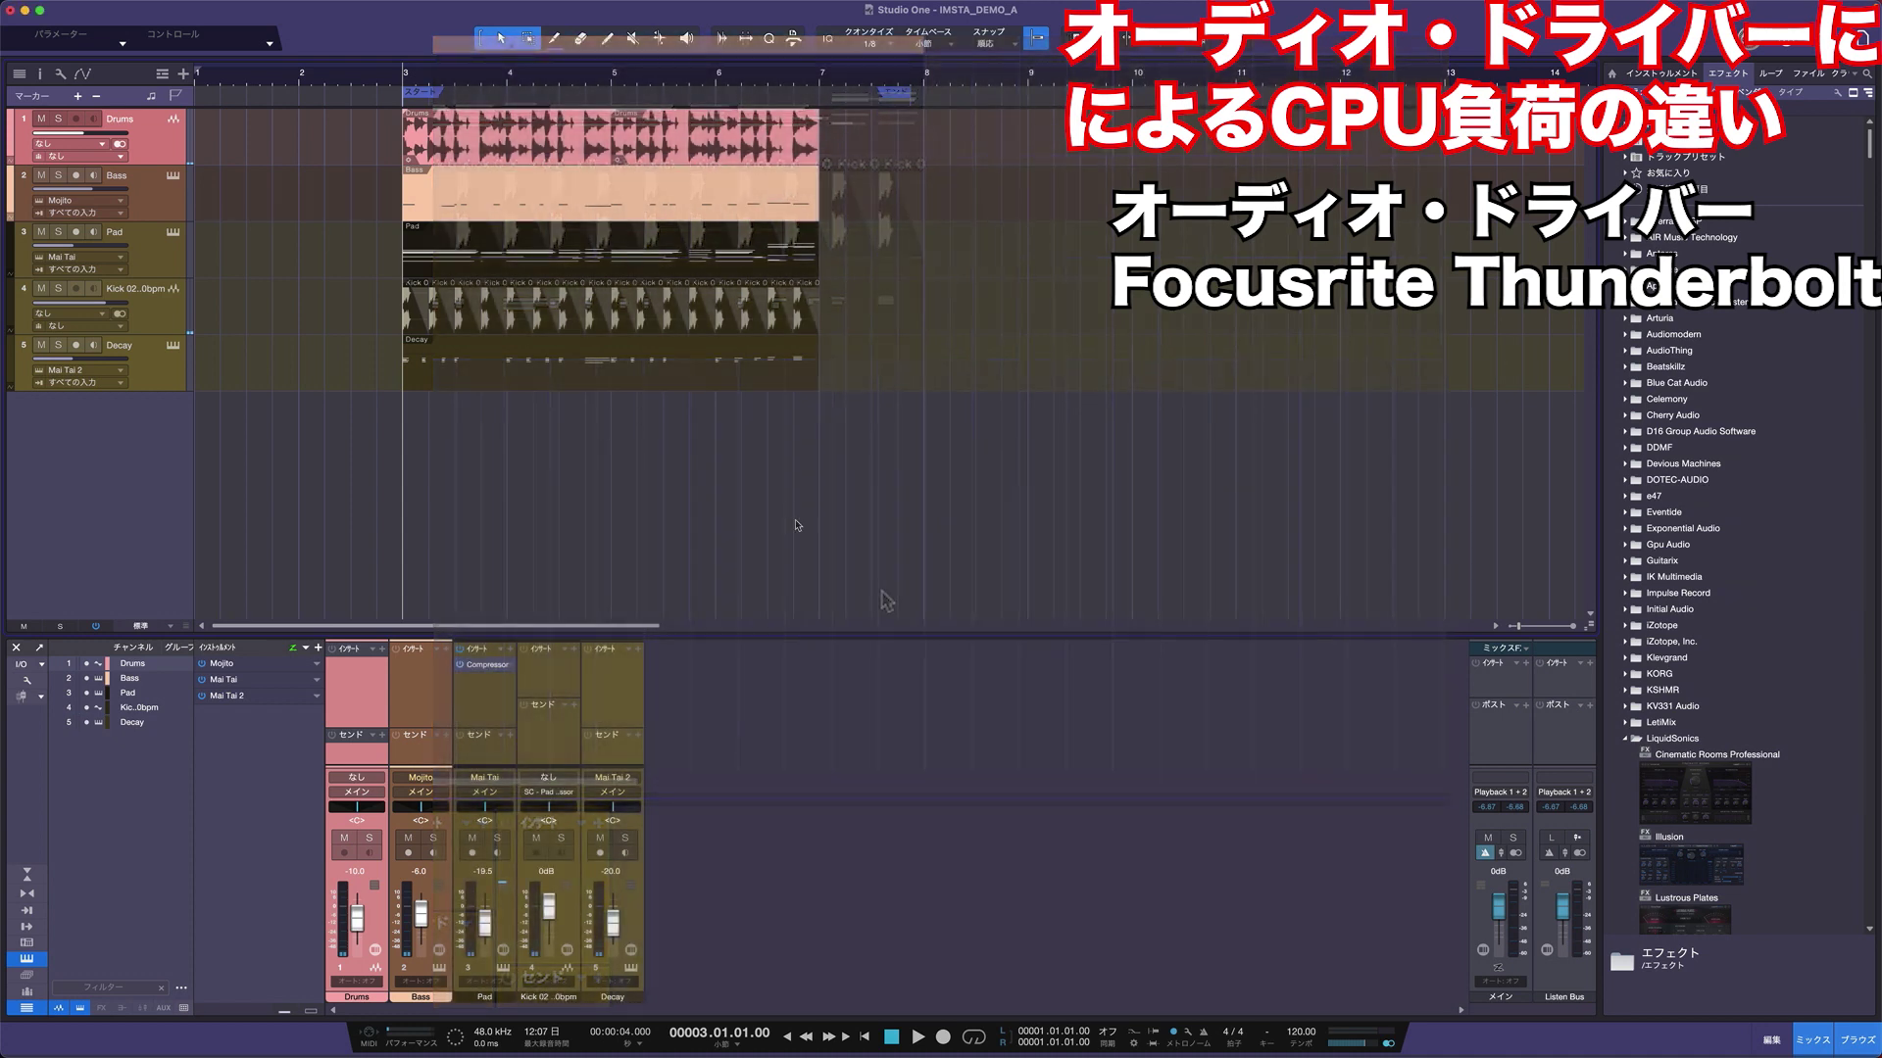
{"action": "key", "text": "ctrl+Tab"}
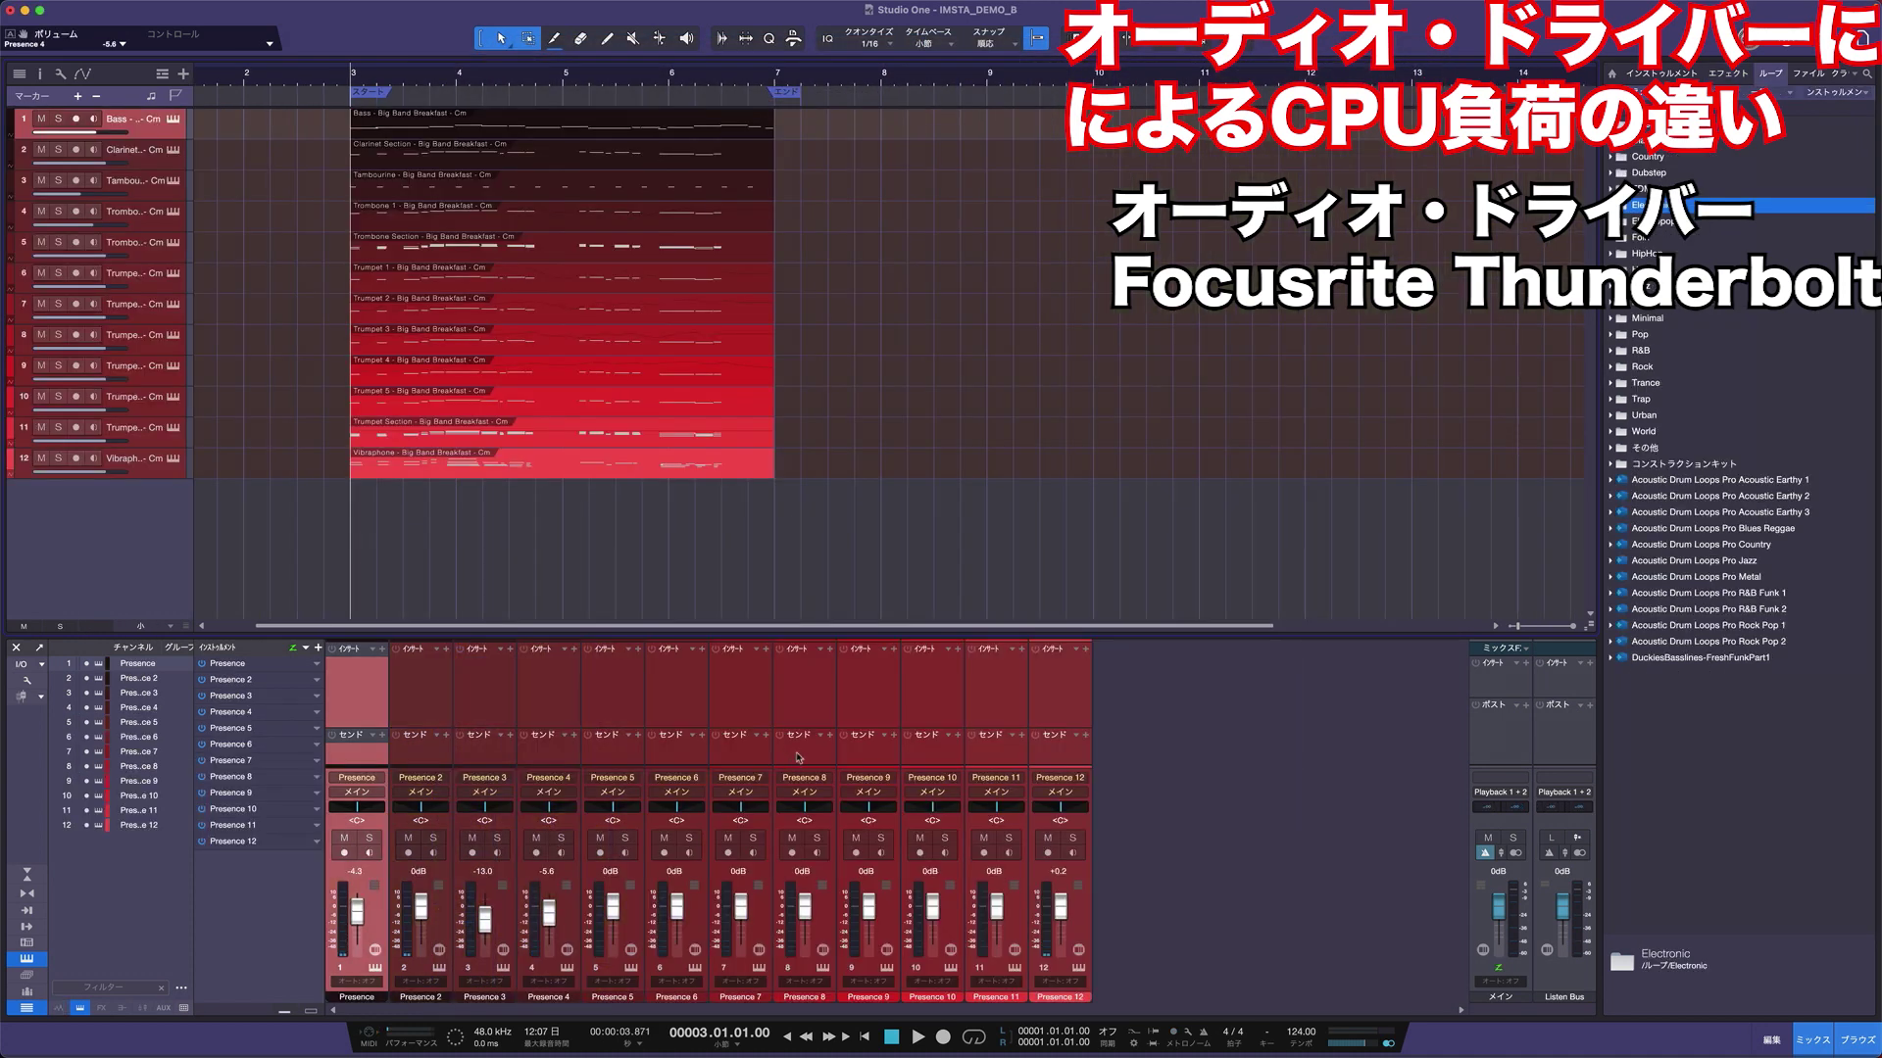
{"action": "left_click", "coordinate": [1144, 762]}
{"action": "key", "text": "space"}
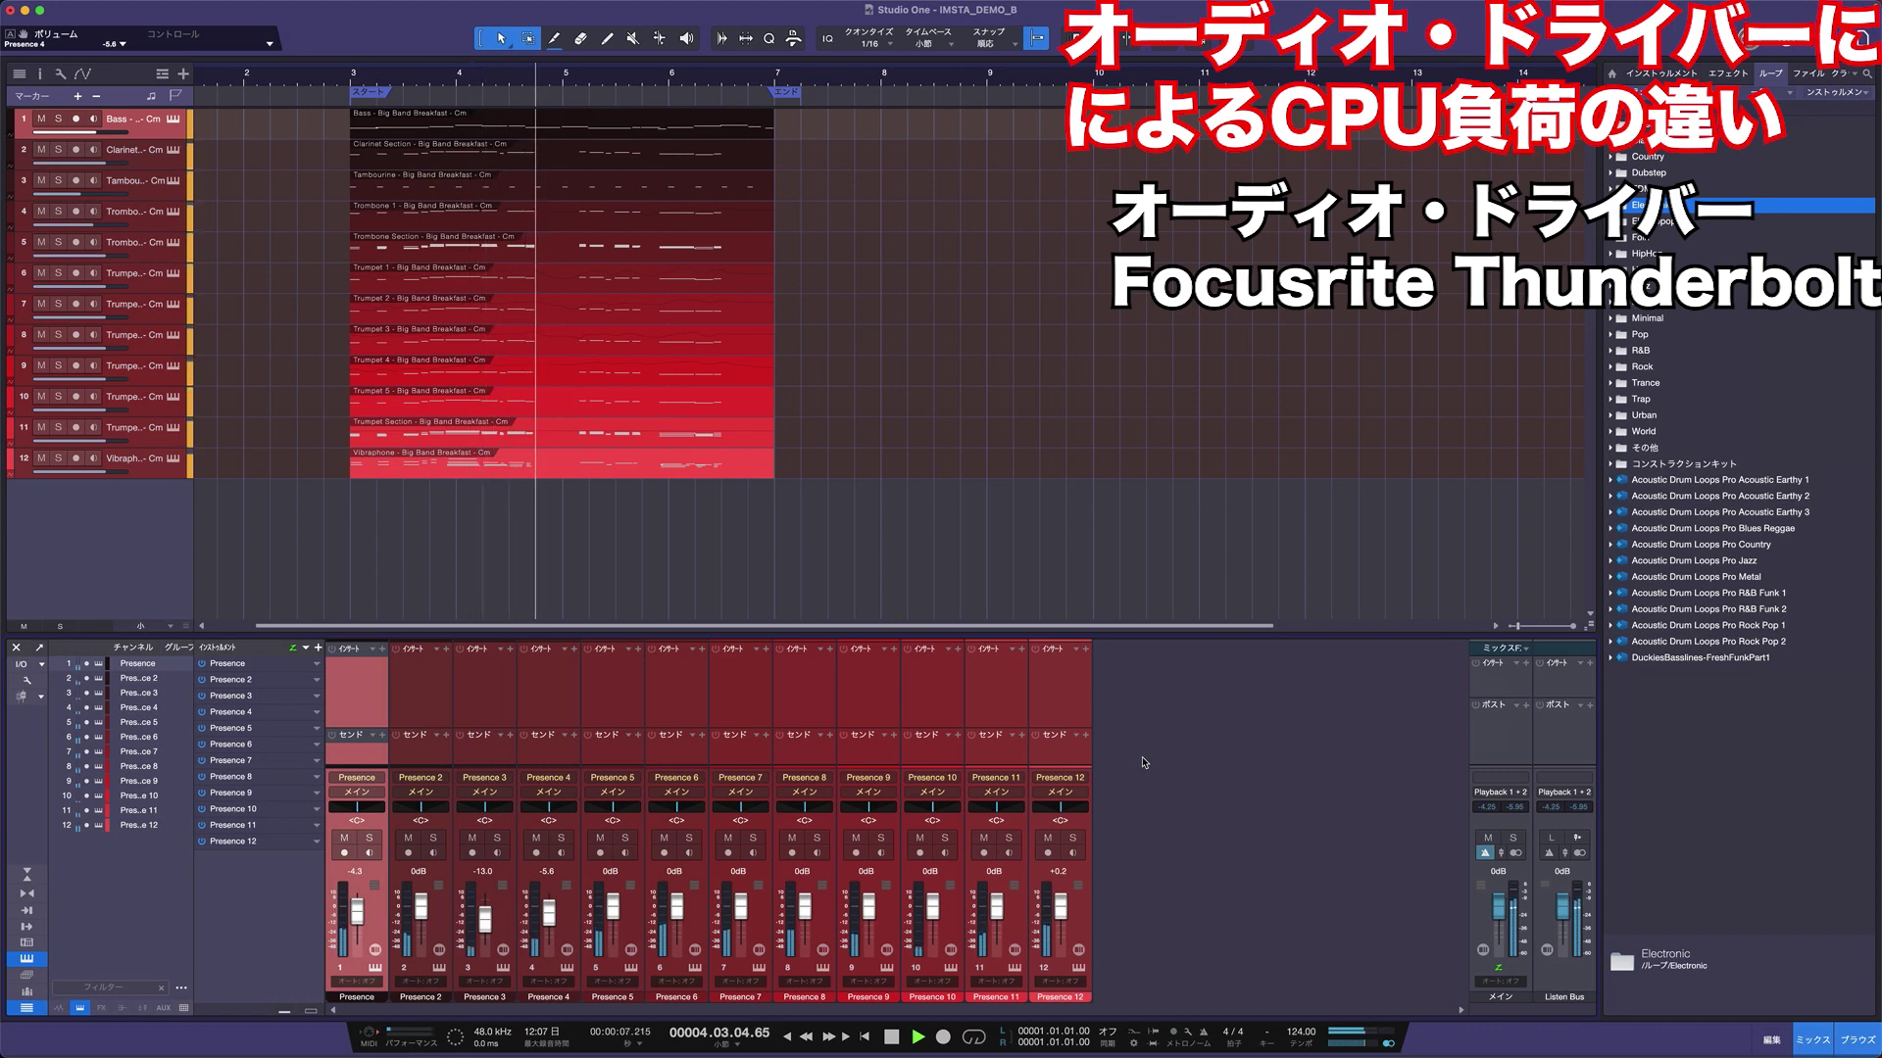
{"action": "key", "text": "space"}
- Switch to the IMSTA_DEMO_C song, mute channels Presence through Presence 7 during playback, and stop playback
{"action": "key", "text": "ctrl+Tab"}
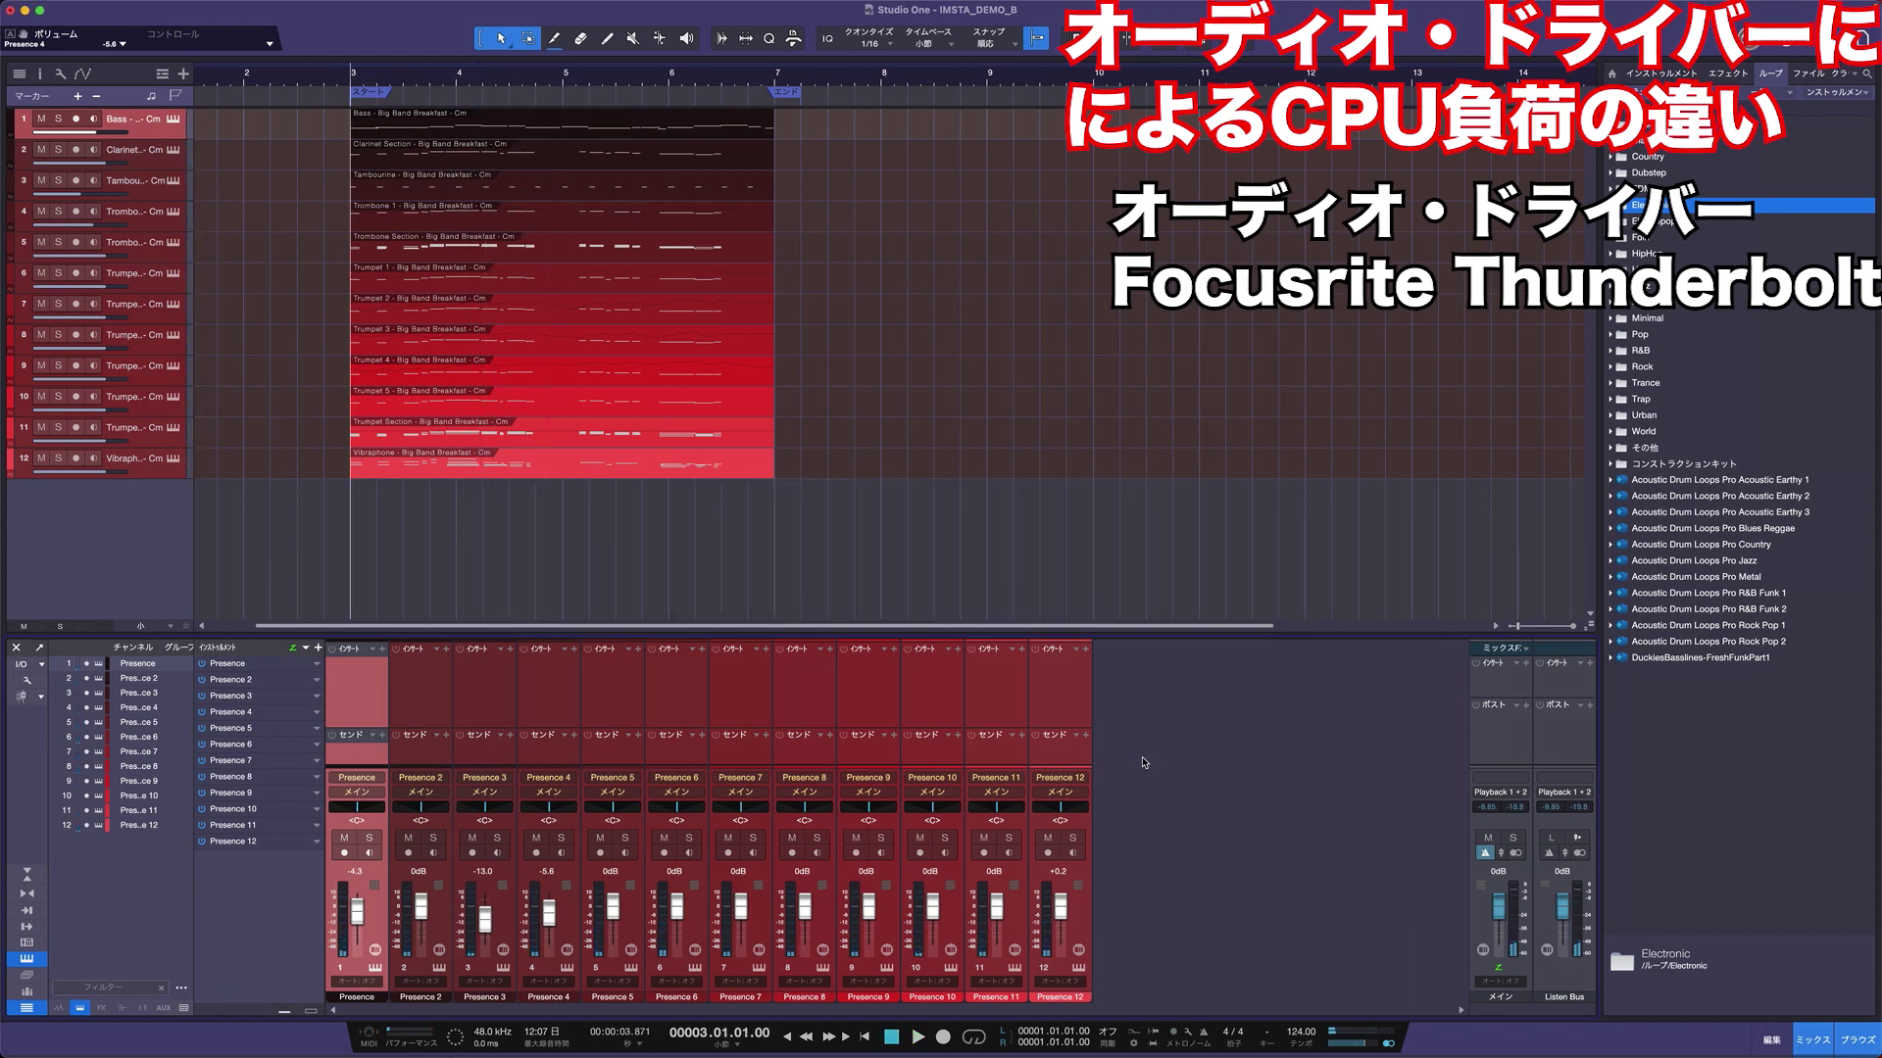
{"action": "key", "text": "ctrl+Tab"}
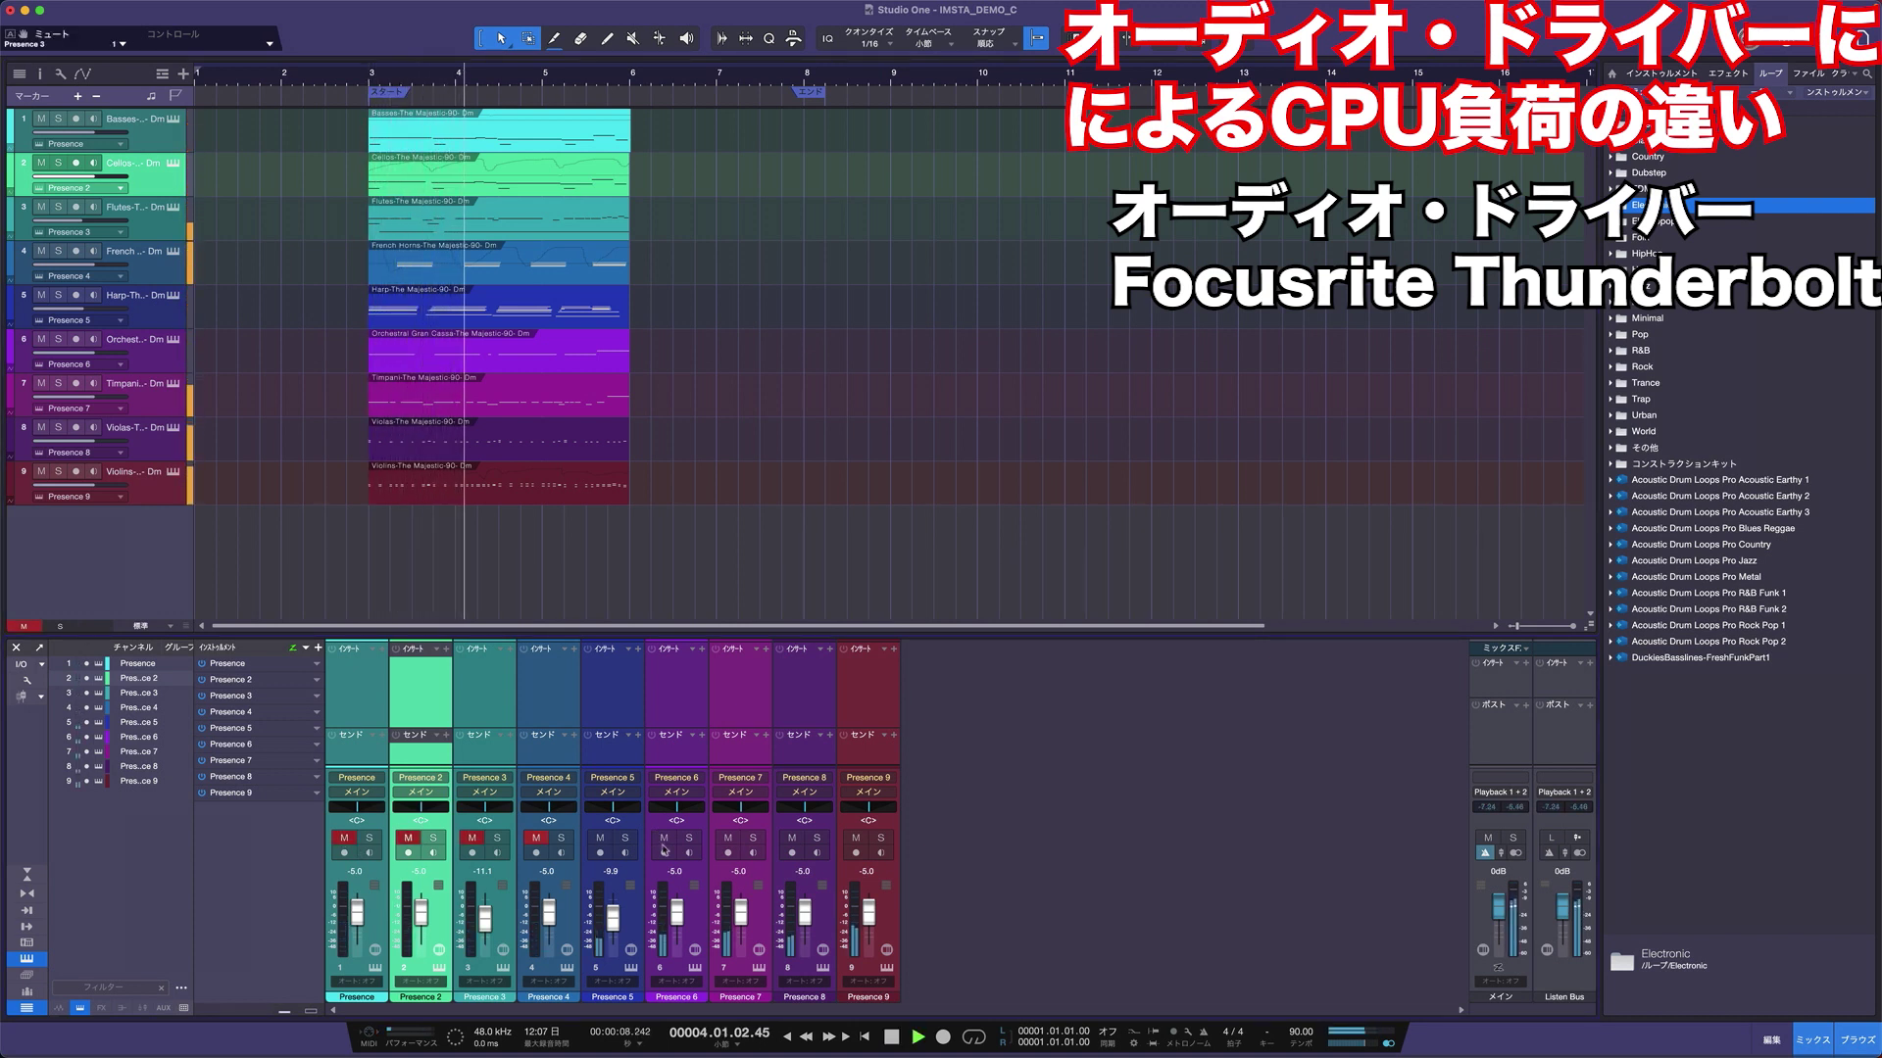
{"action": "left_click_drag", "start_coordinate": [344, 837], "coordinate": [765, 843]}
{"action": "key", "text": "space"}
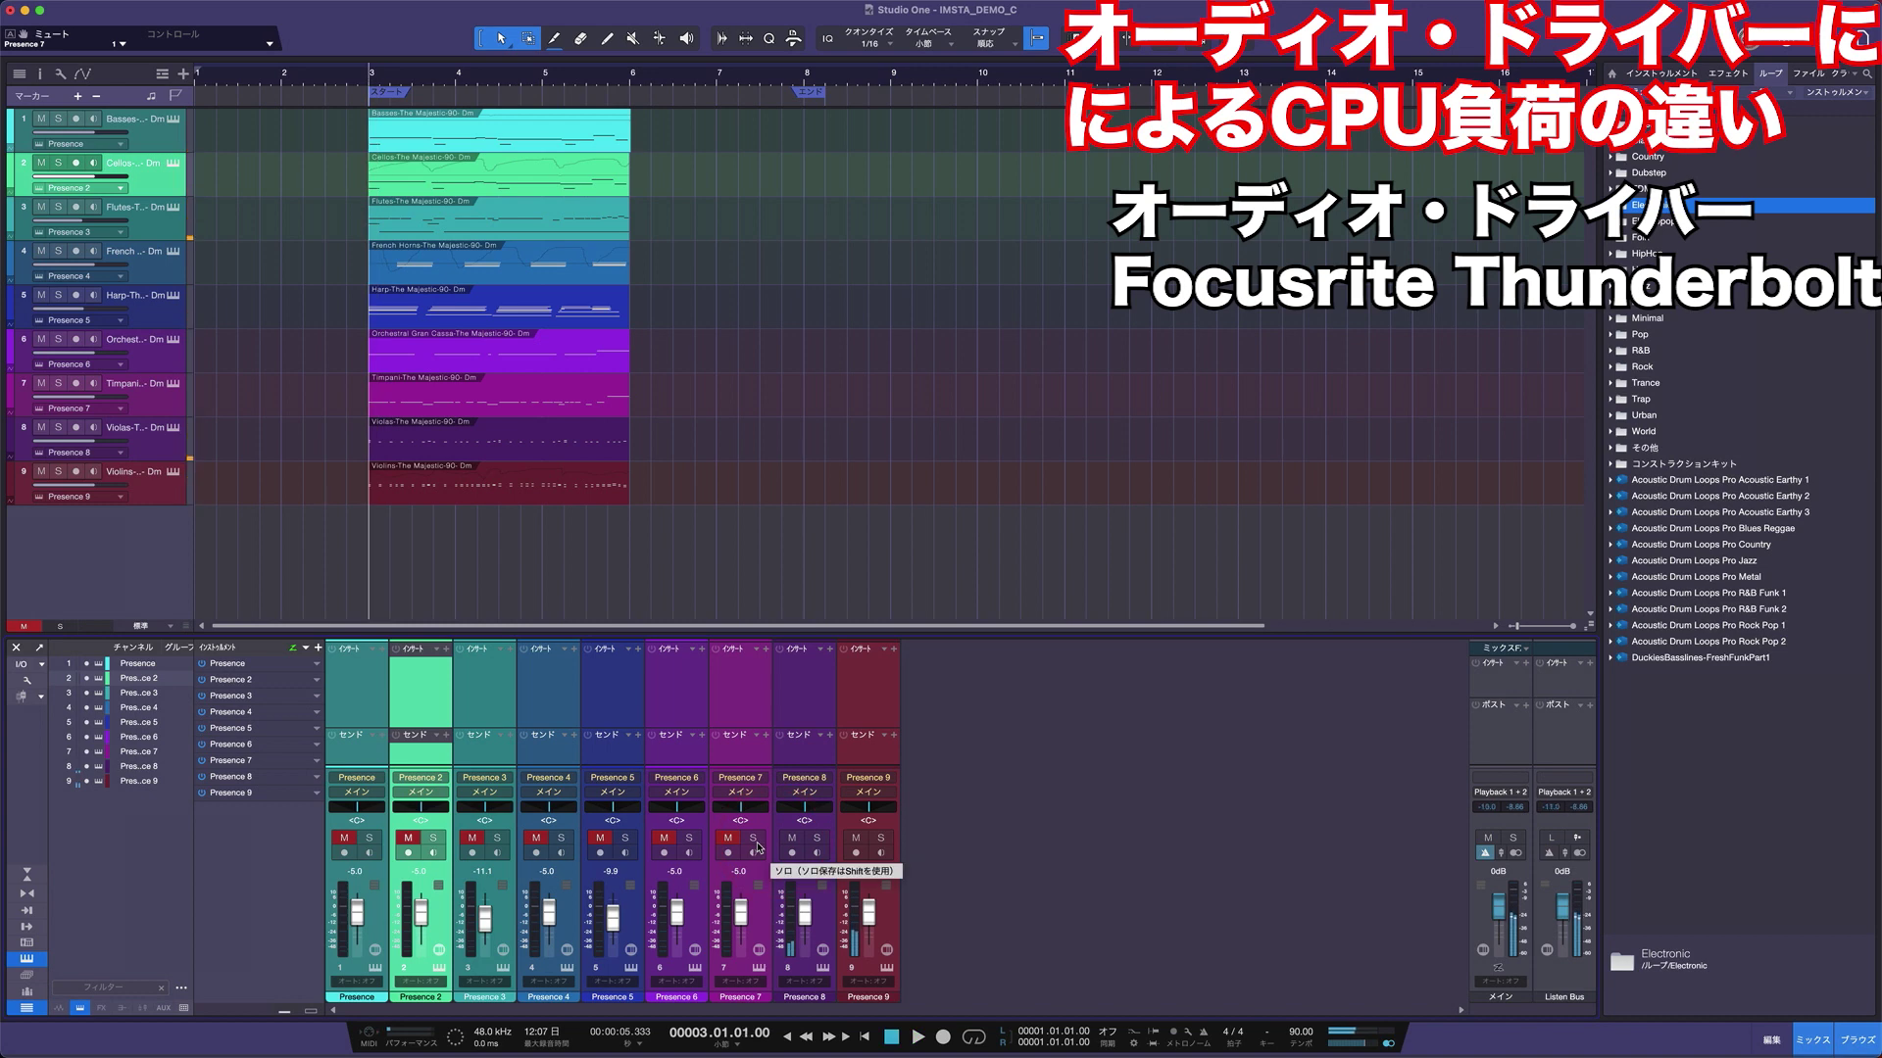
- Return to the IMSTA_2023 project and update the mastering file of IMSTA_DEMO_C from its song
{"action": "key", "text": "ctrl+Tab"}
{"action": "key", "text": "ctrl+Tab"}
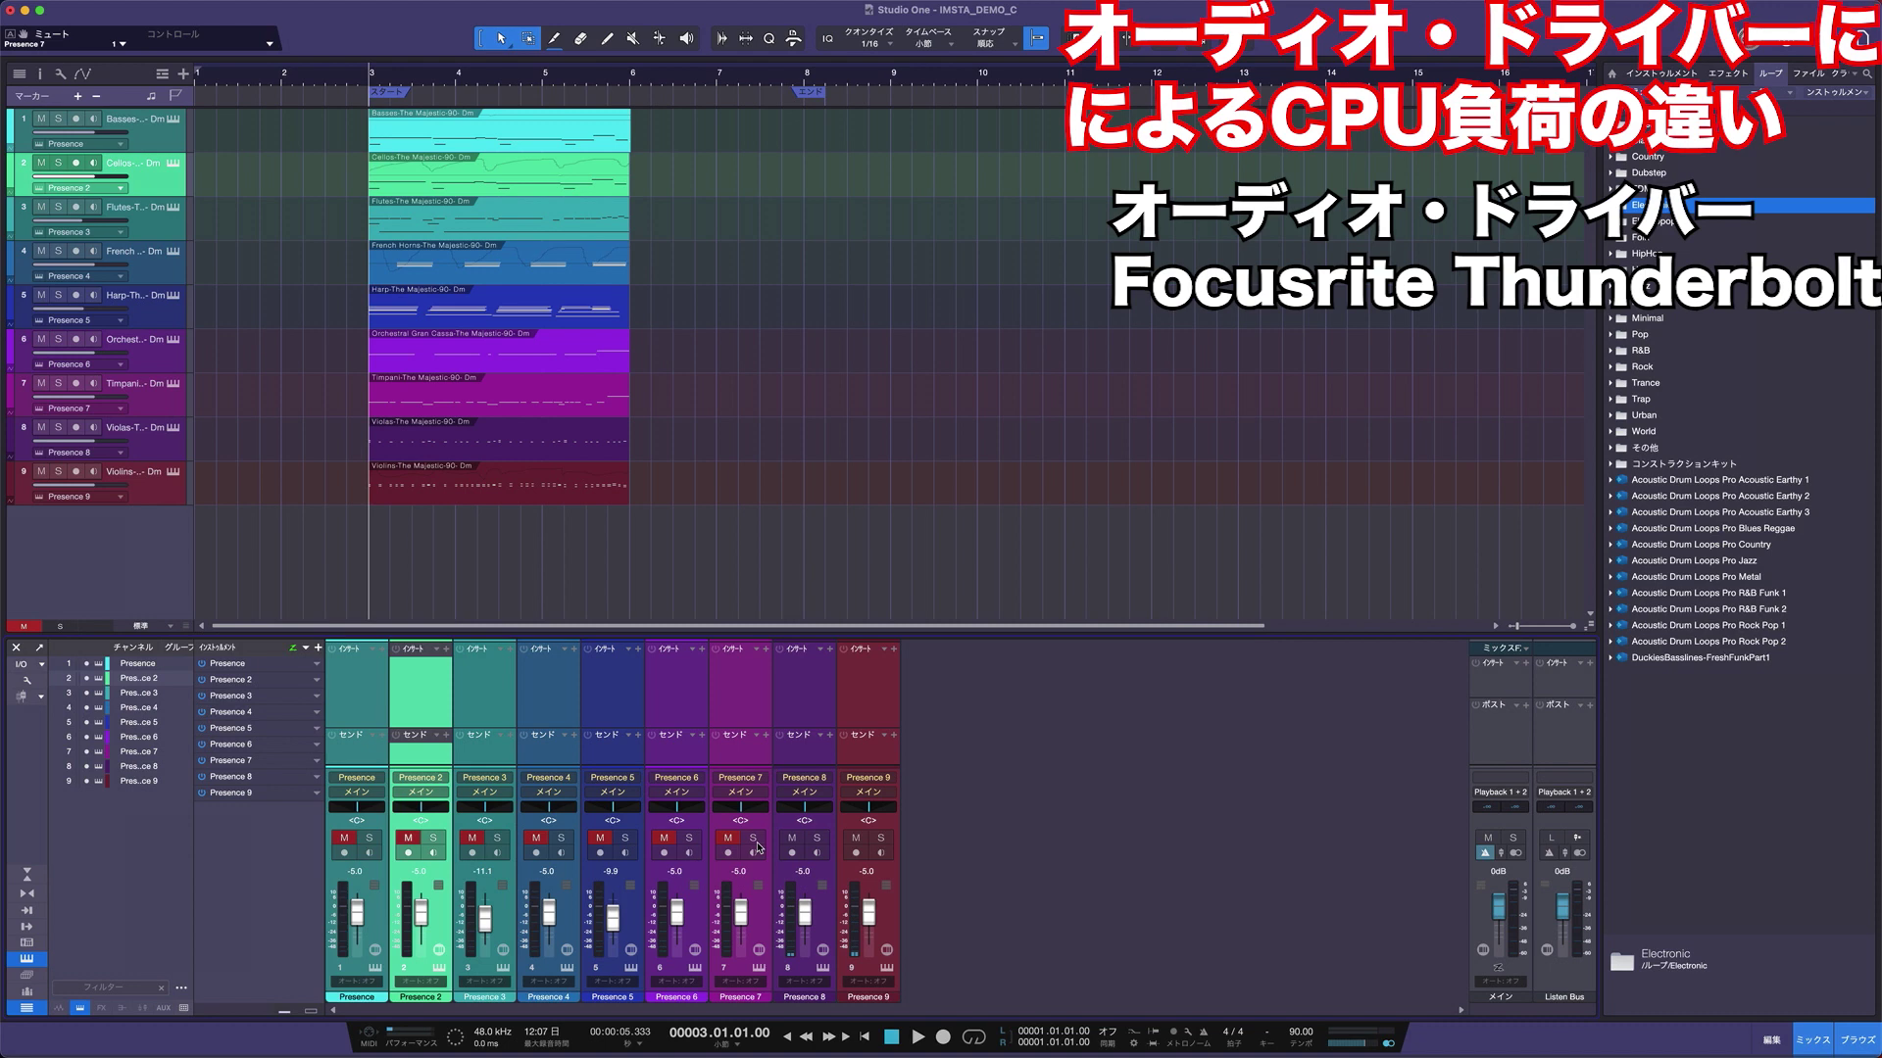
{"action": "key", "text": "ctrl+Tab"}
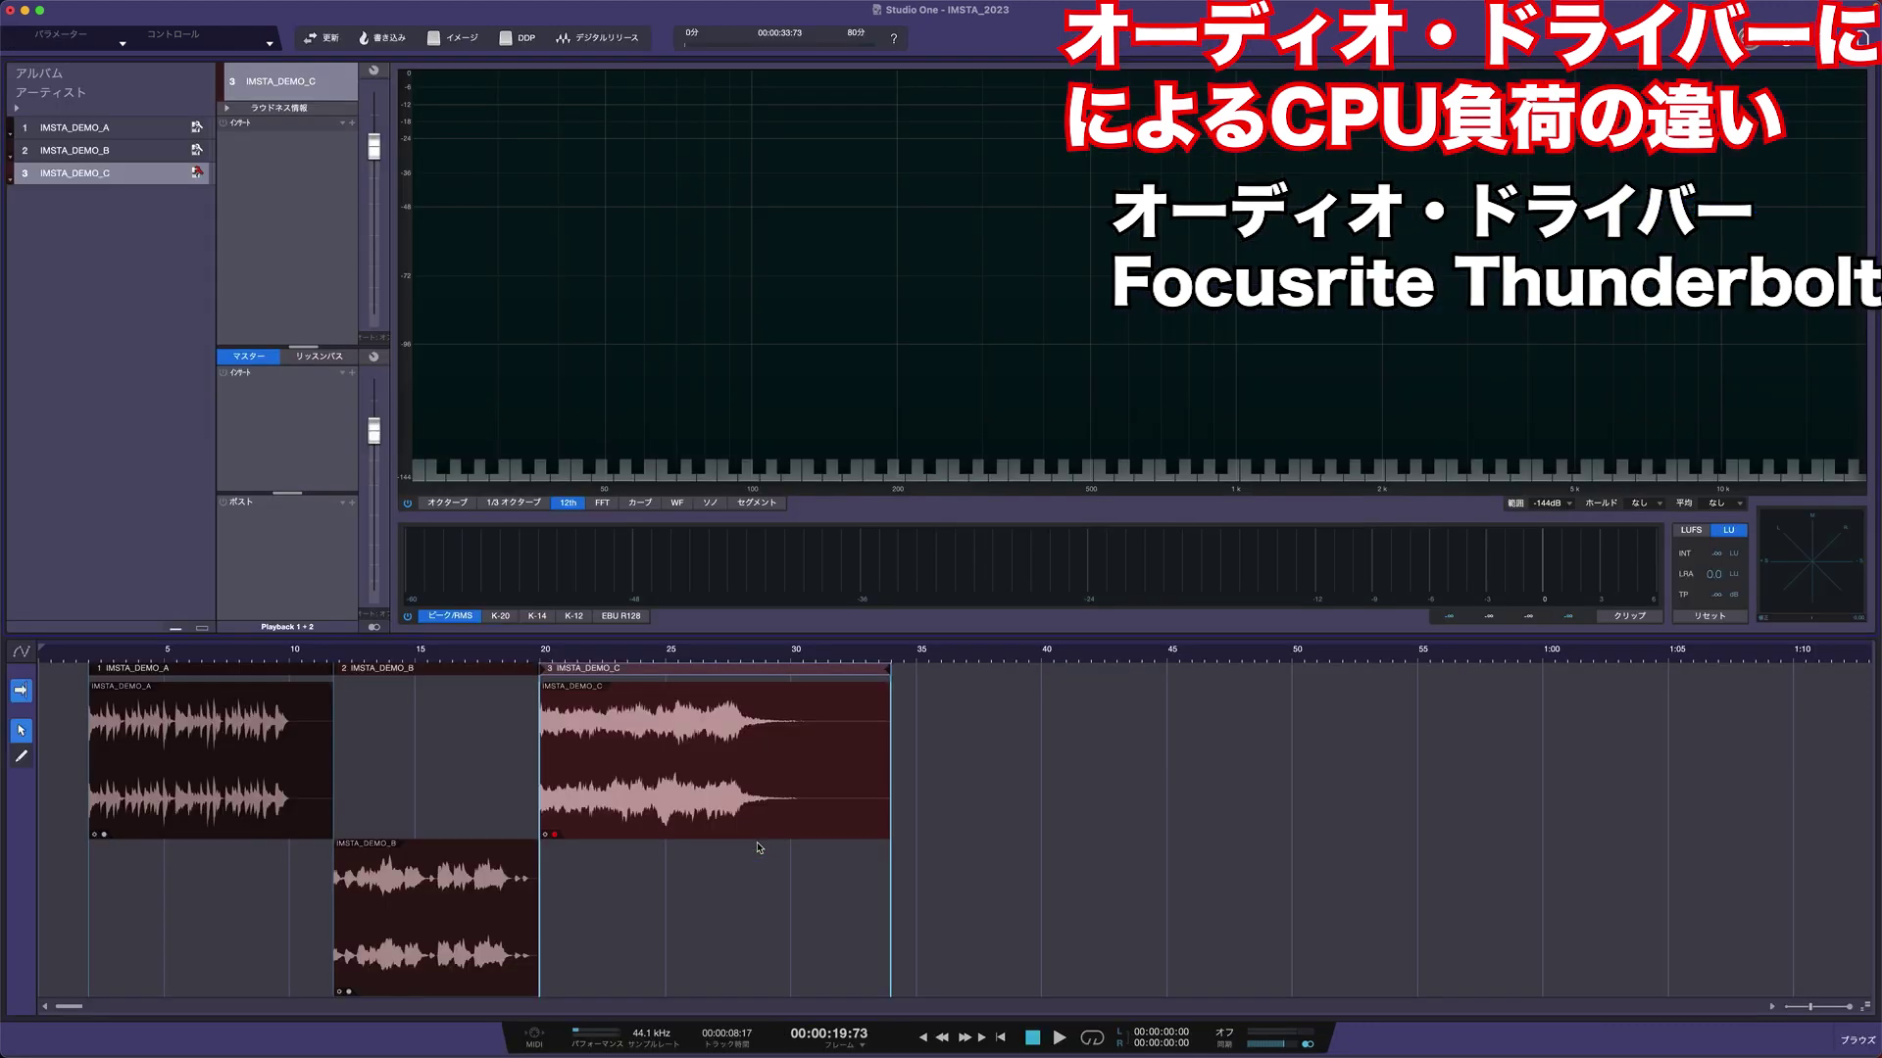
{"action": "left_click", "coordinate": [201, 173]}
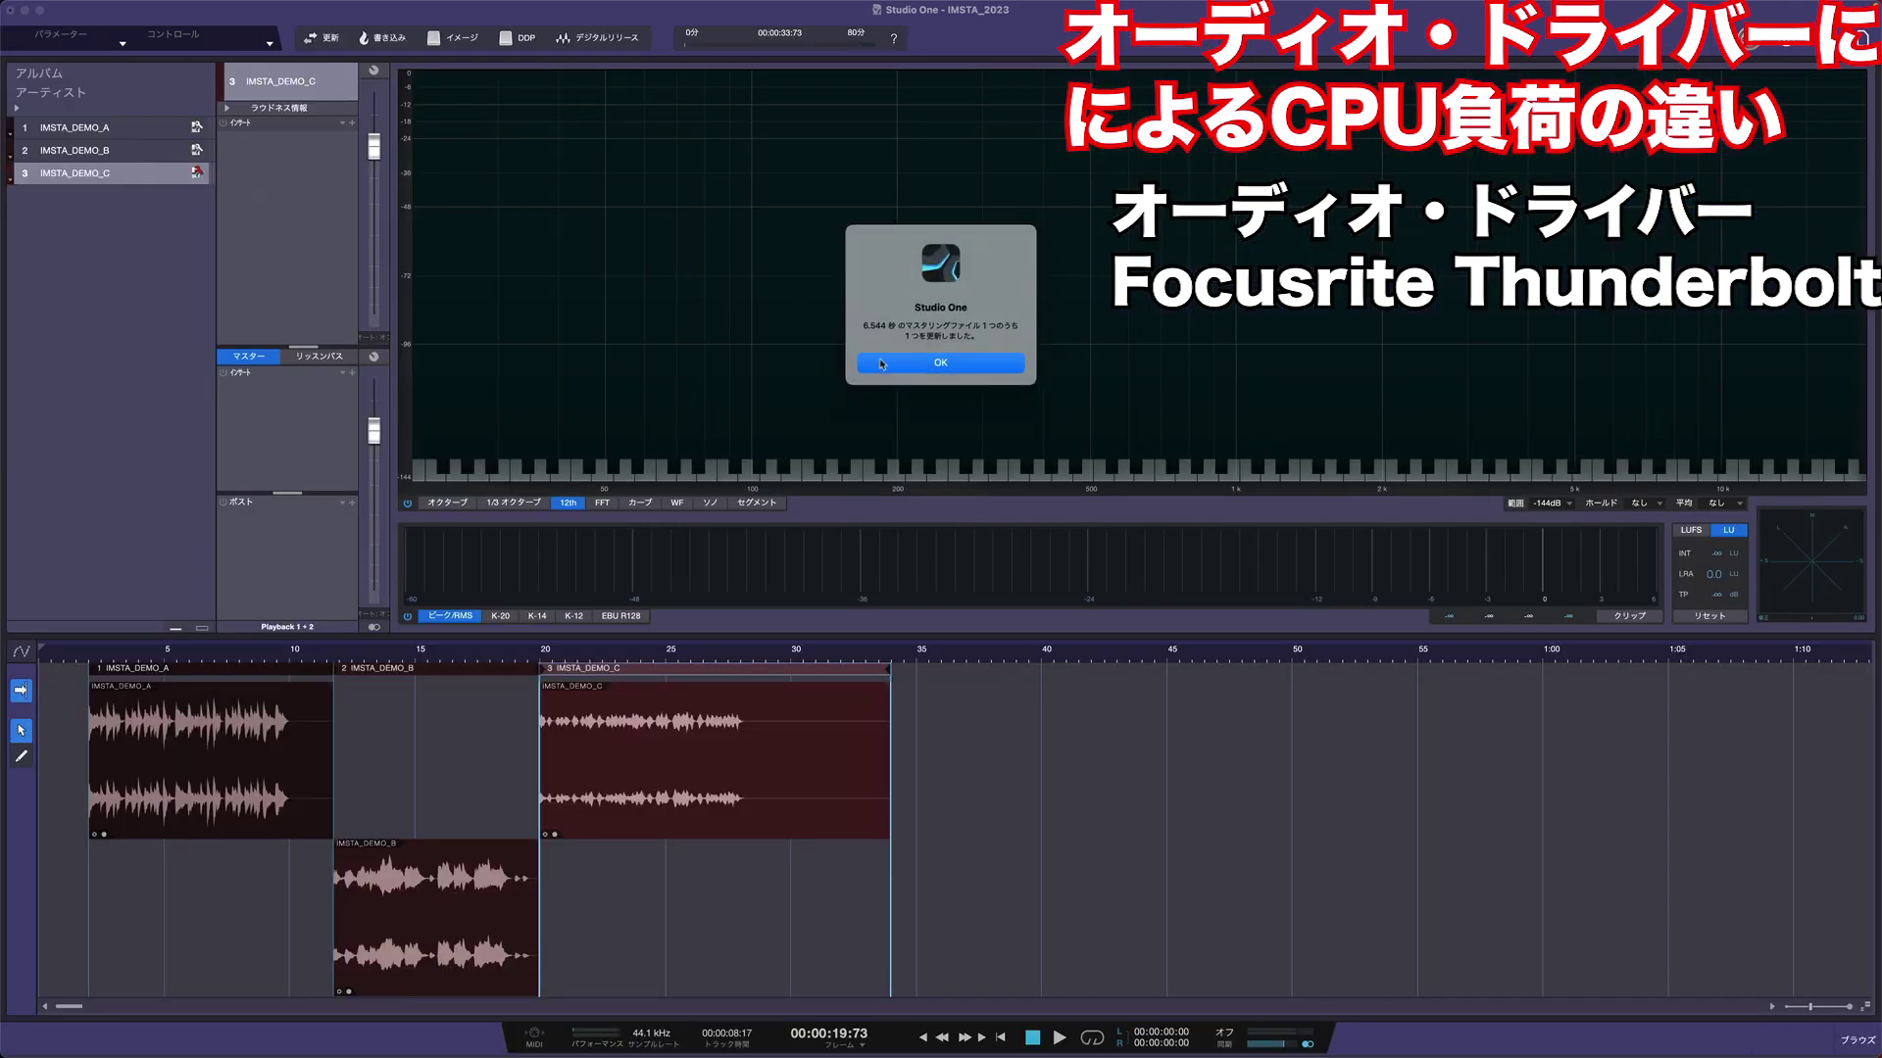
{"action": "left_click", "coordinate": [880, 362]}
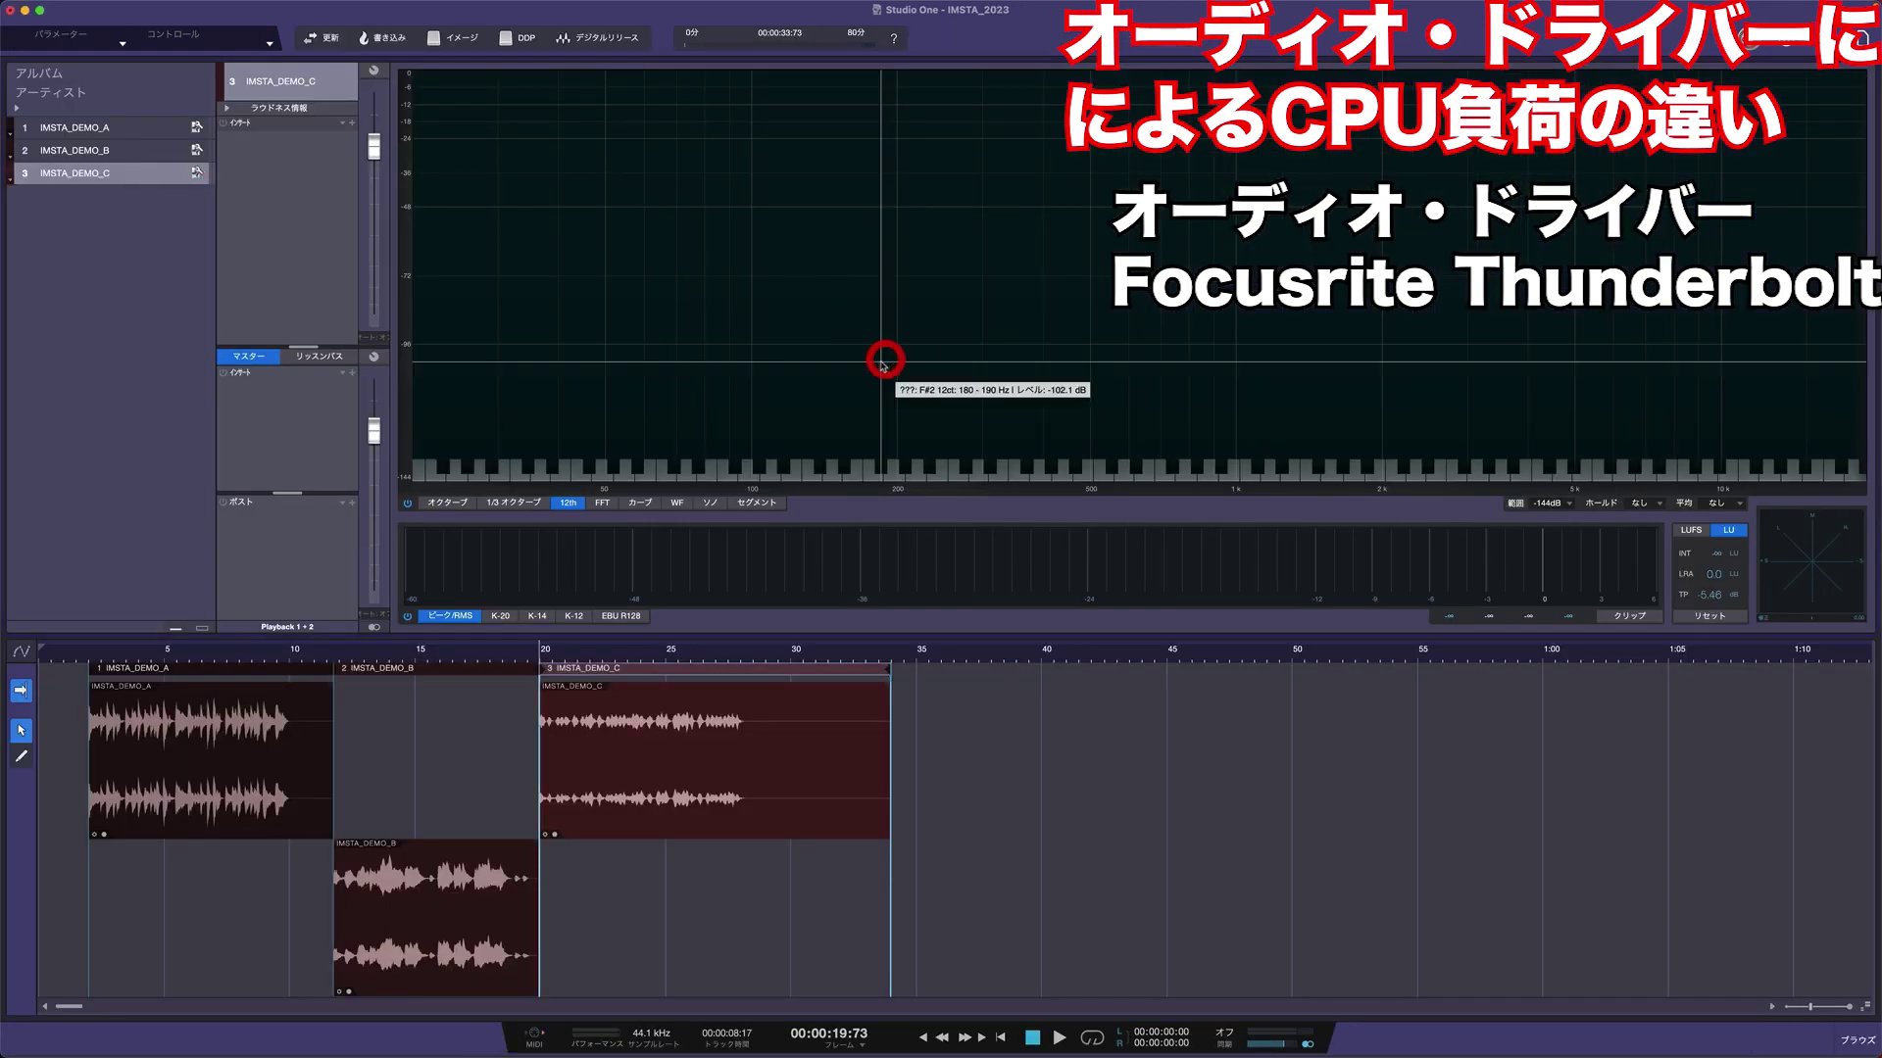
- Play the updated IMSTA_DEMO_C clip on the project timeline to hear the mix with muted channels
{"action": "left_click", "coordinate": [813, 801]}
{"action": "key", "text": "space"}
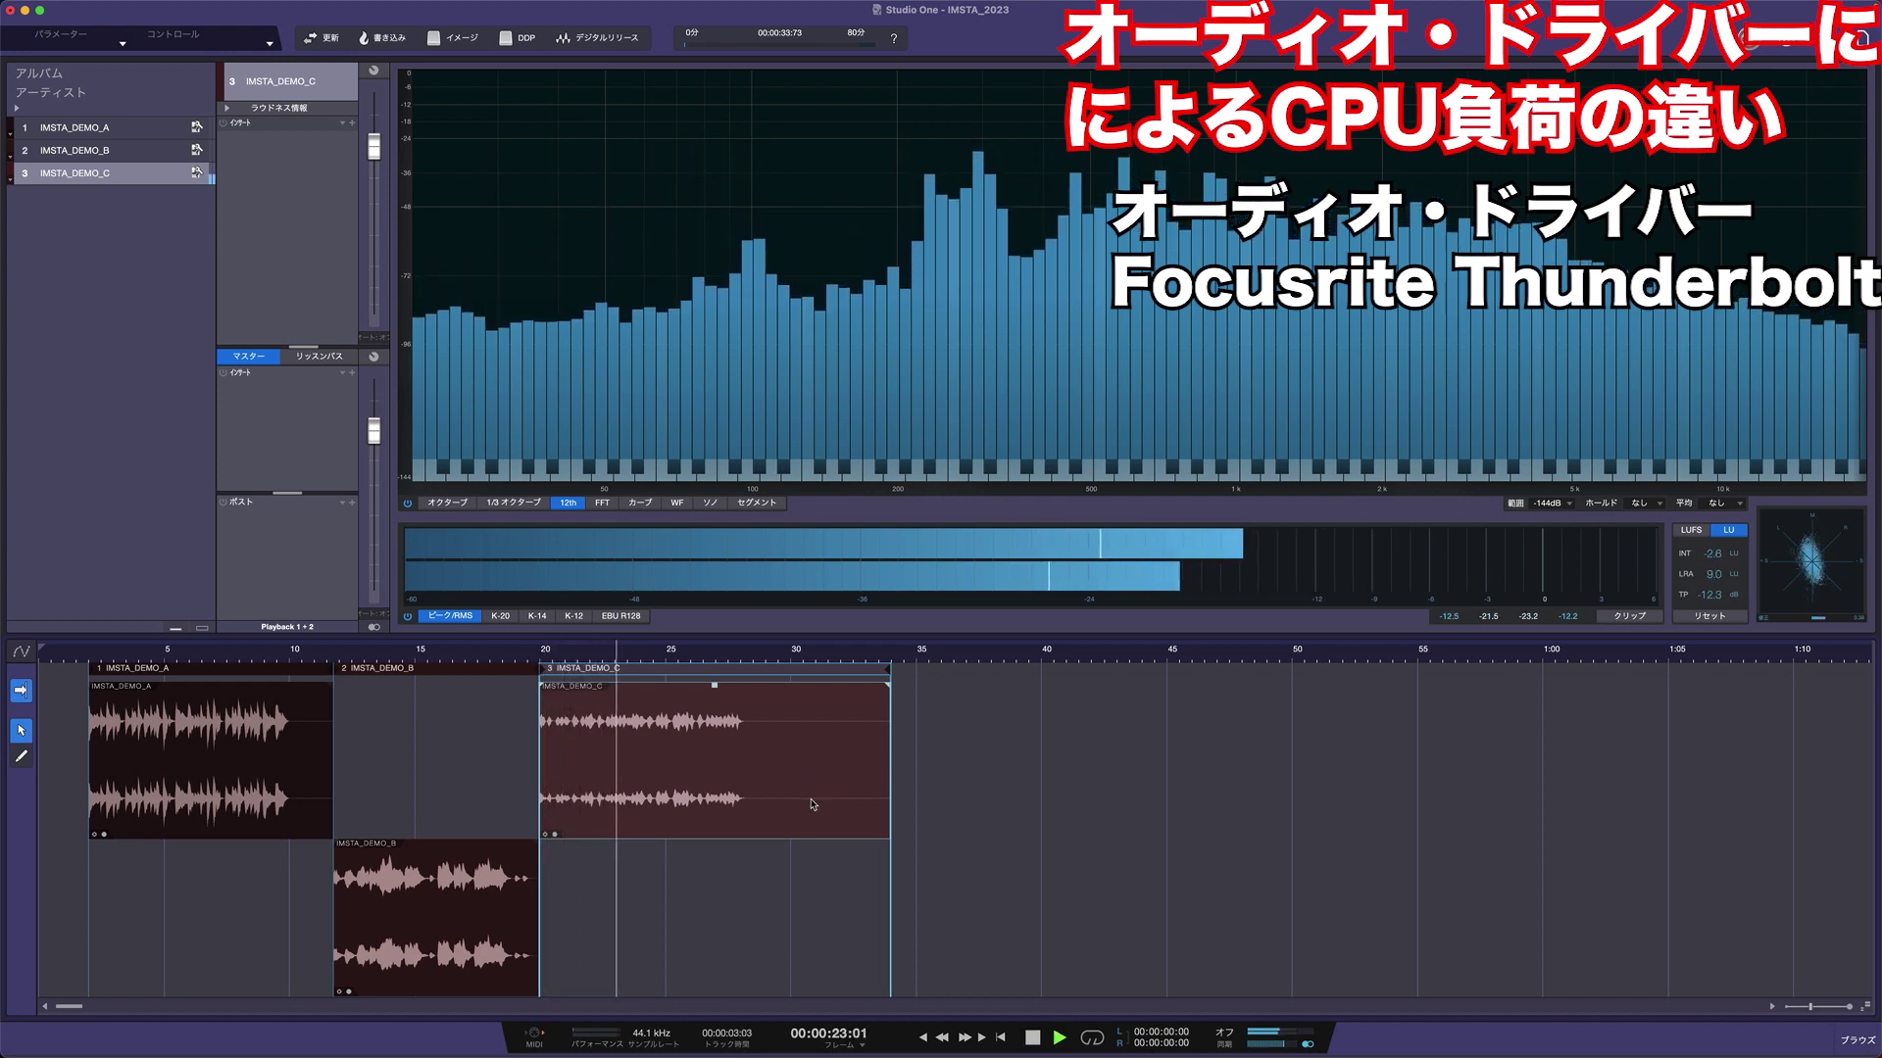
{"action": "left_click", "coordinate": [693, 809]}
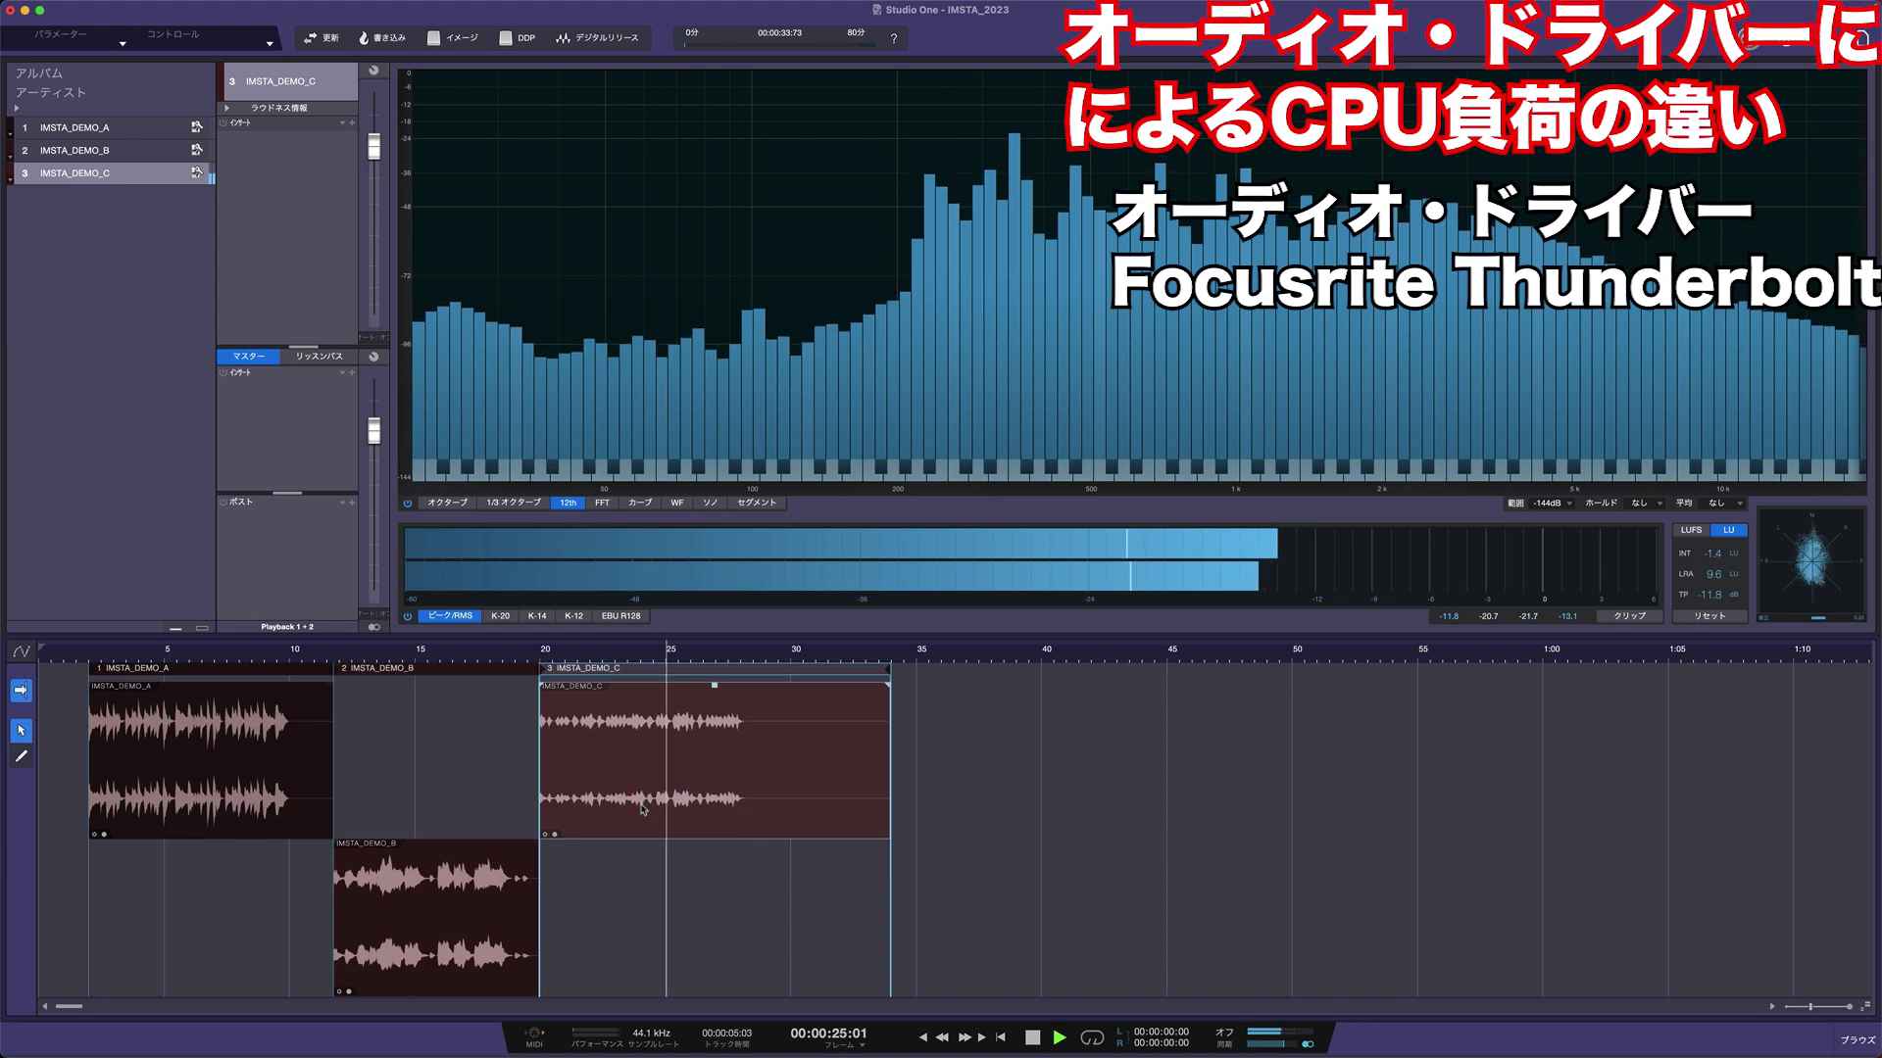
{"action": "key", "text": "Delete"}
{"action": "key", "text": "super+z"}
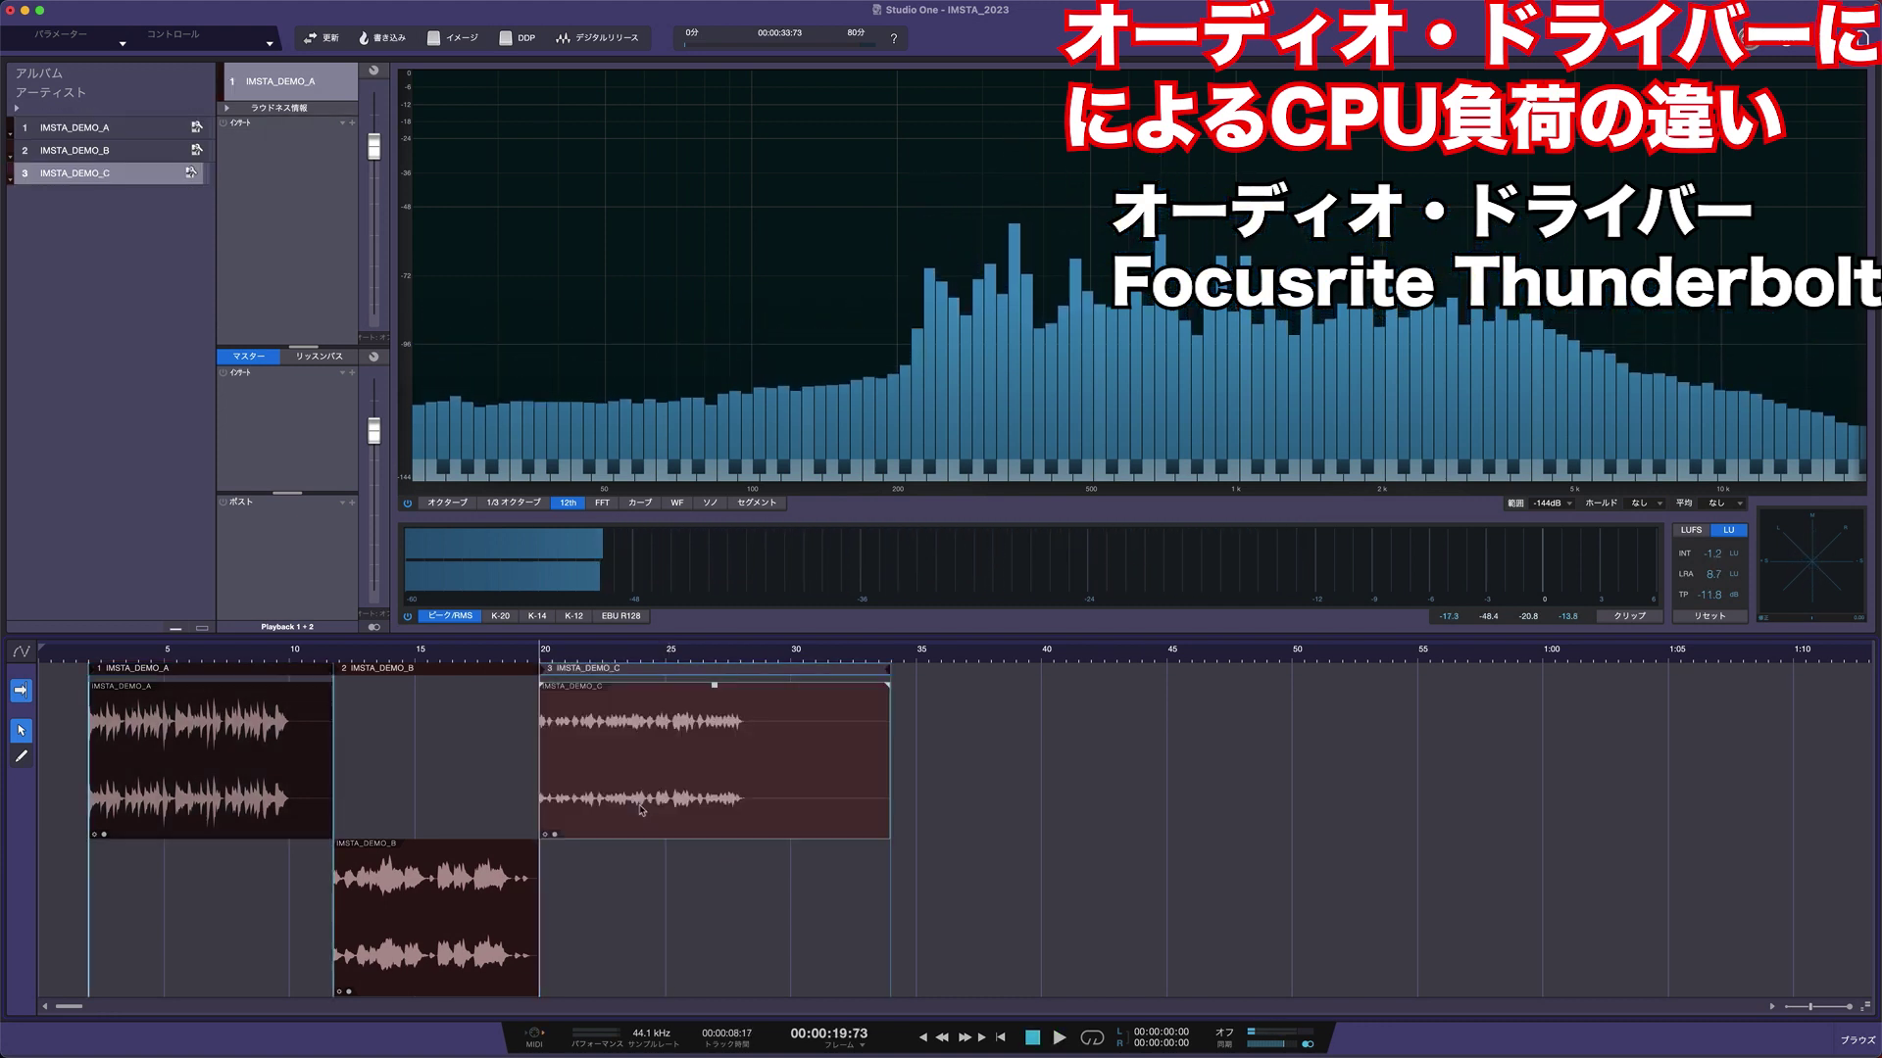
{"action": "key", "text": "space"}
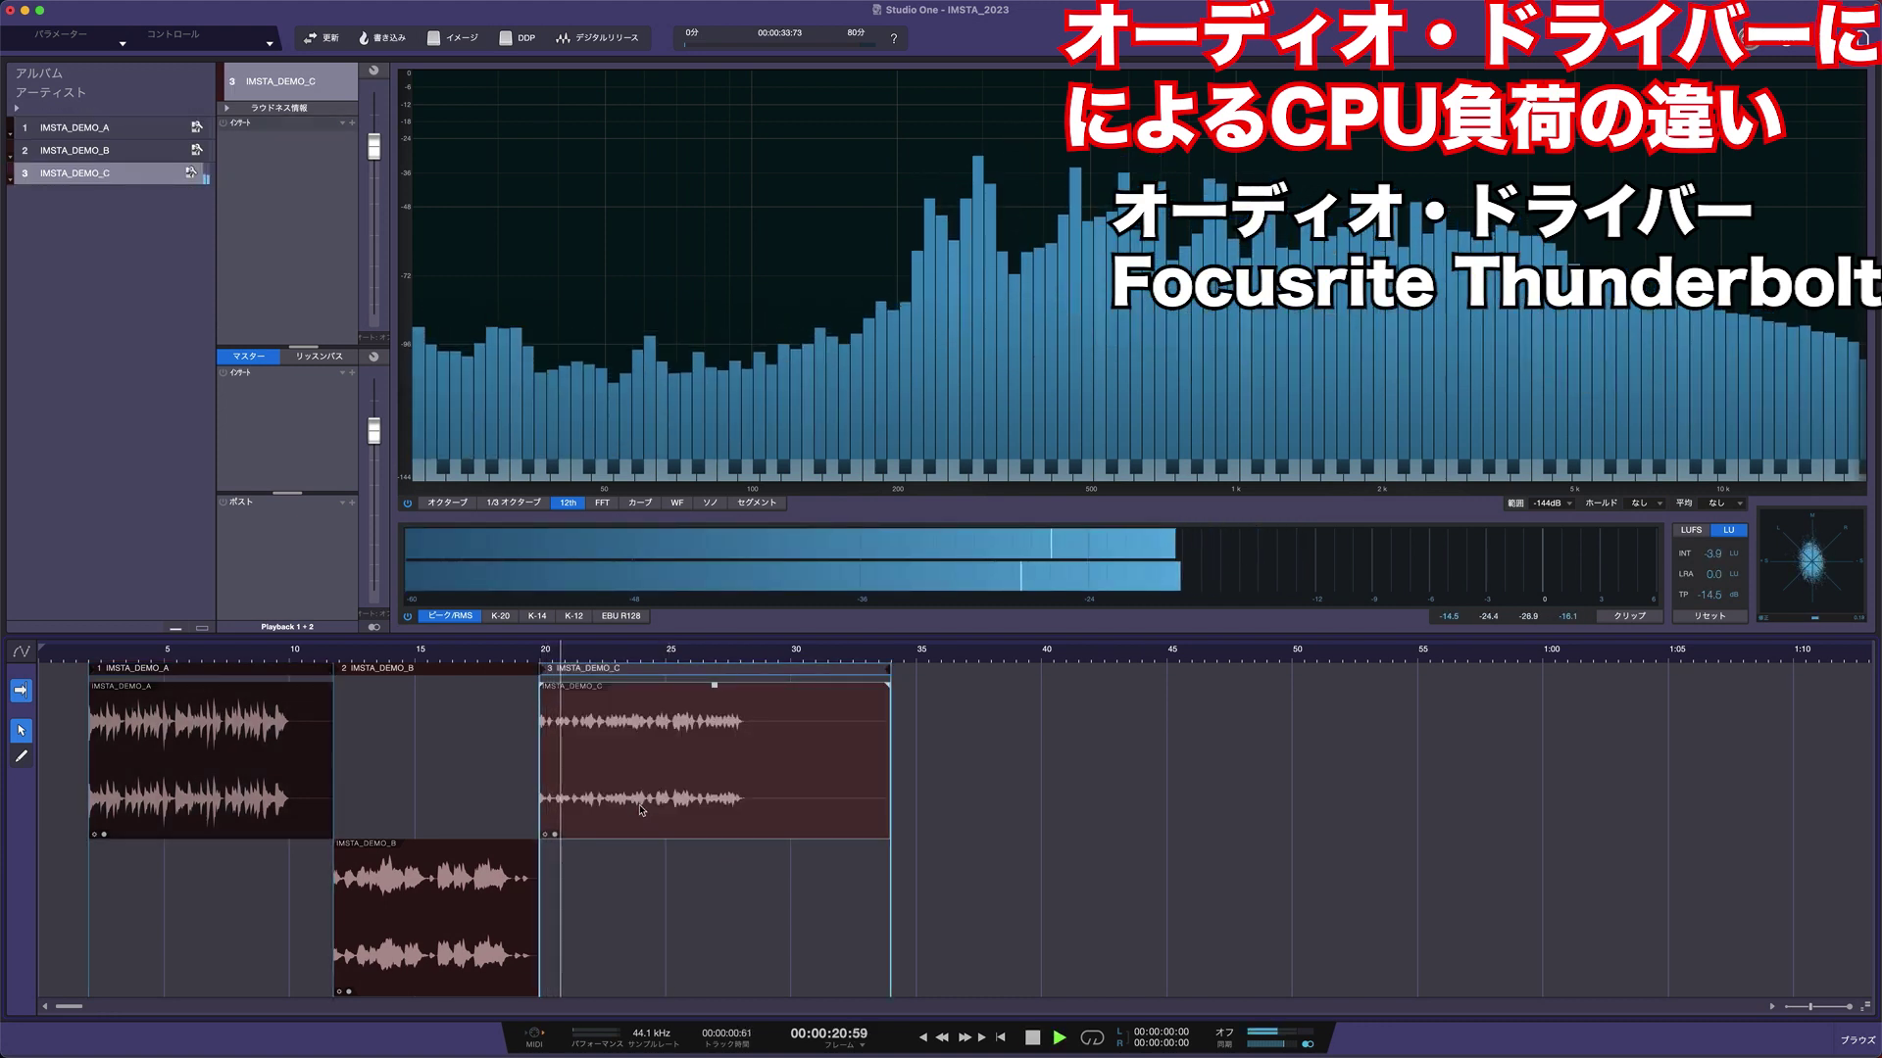
{"action": "key", "text": "space"}
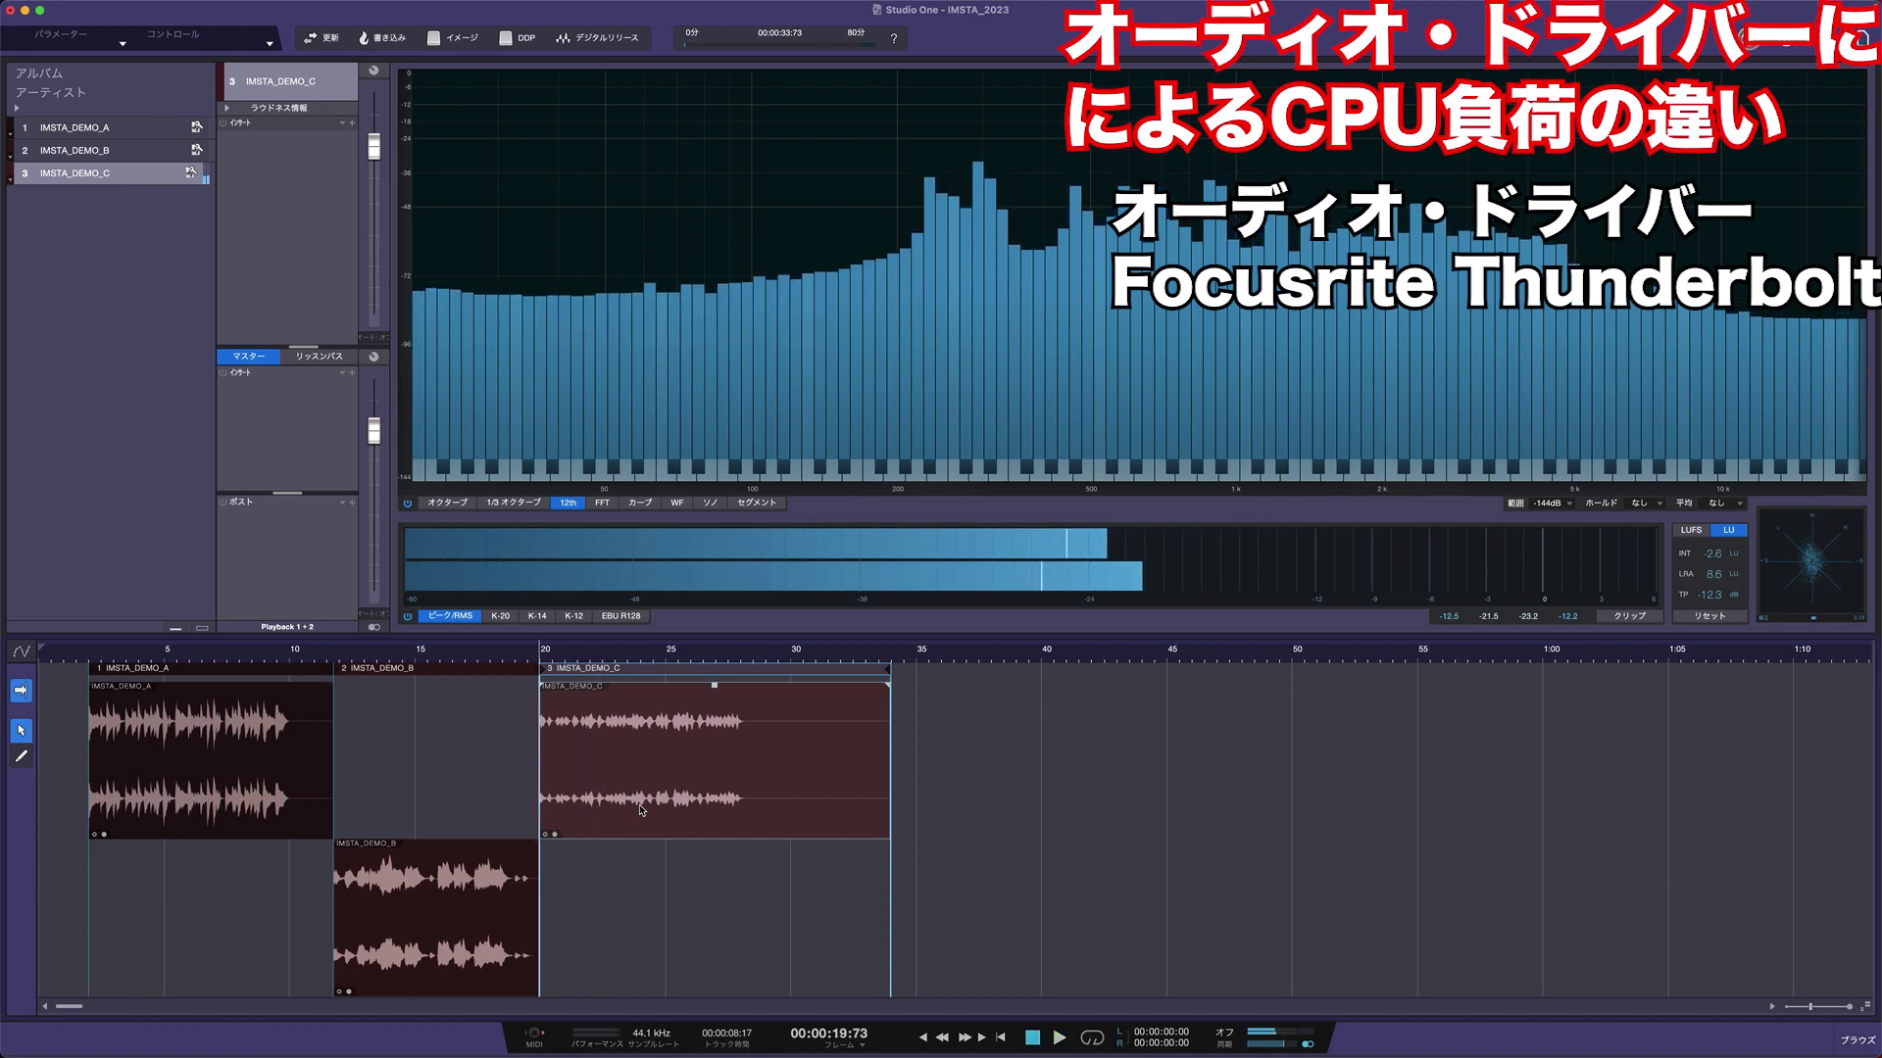
- Switch to the IMSTA_DEMO_C song, unmute channels Presence through Presence 7 and save the song
{"action": "key", "text": "ctrl+Tab"}
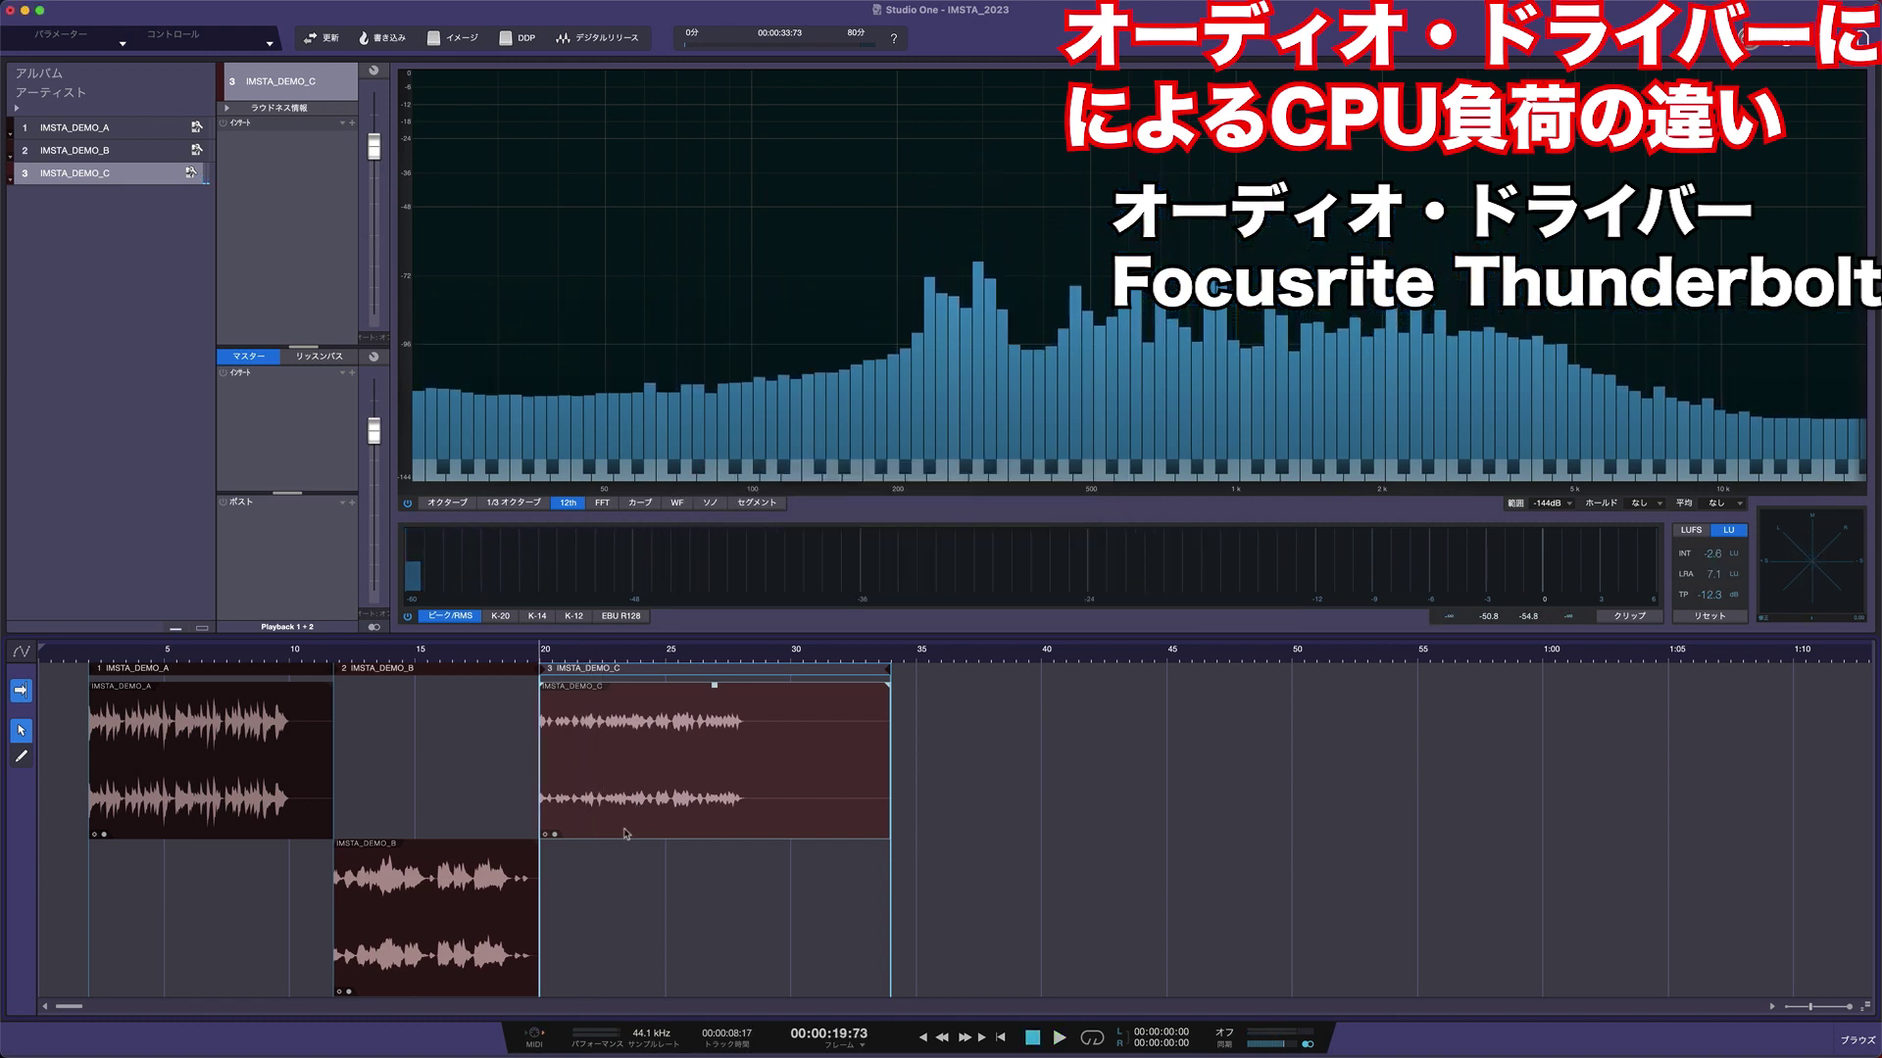
{"action": "key", "text": "ctrl+Tab"}
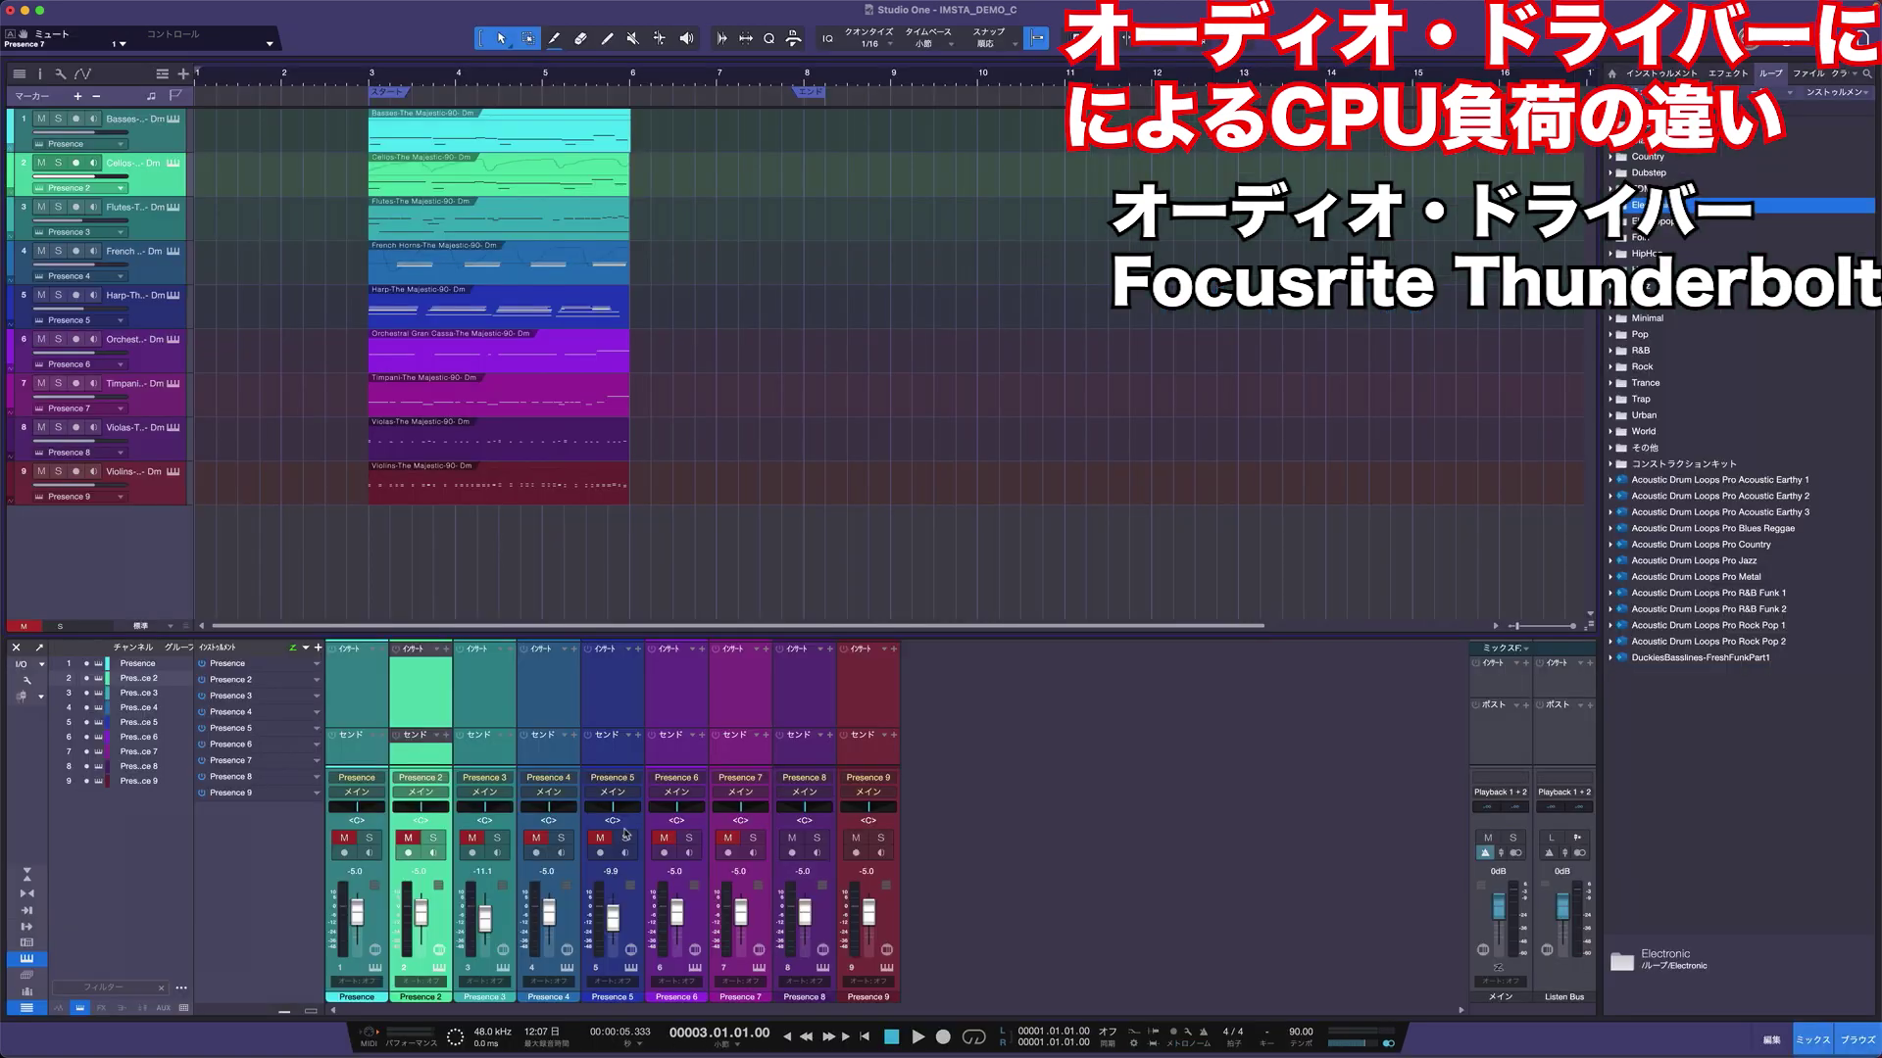
{"action": "left_click_drag", "start_coordinate": [590, 831], "coordinate": [723, 838]}
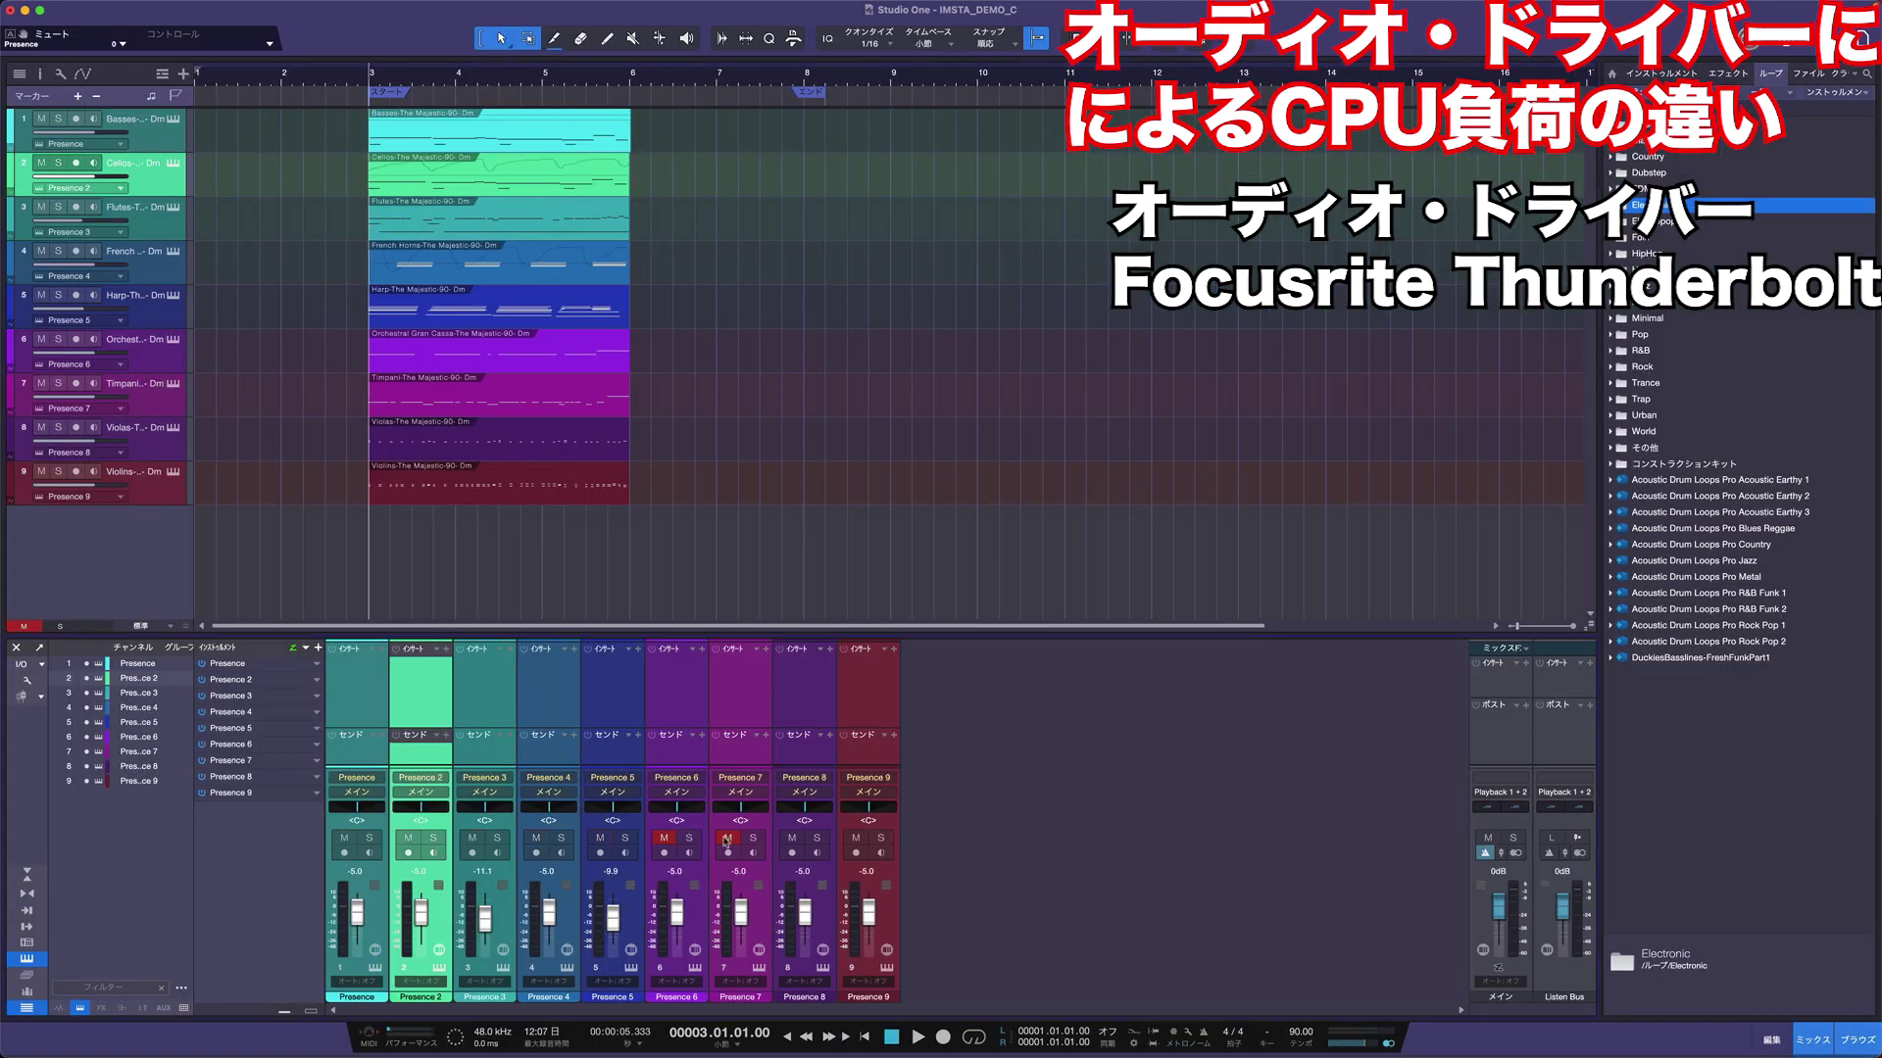
{"action": "left_click", "coordinate": [727, 838]}
{"action": "left_click", "coordinate": [664, 838]}
{"action": "key", "text": "super+s"}
- Go back to the IMSTA_2023 project and refresh the IMSTA_DEMO_C mastering file with the unmuted mix
{"action": "key", "text": "ctrl+Tab"}
{"action": "key", "text": "ctrl+Tab"}
{"action": "key", "text": "ctrl+Tab"}
{"action": "key", "text": "ctrl+Tab"}
{"action": "key", "text": "ctrl+Tab"}
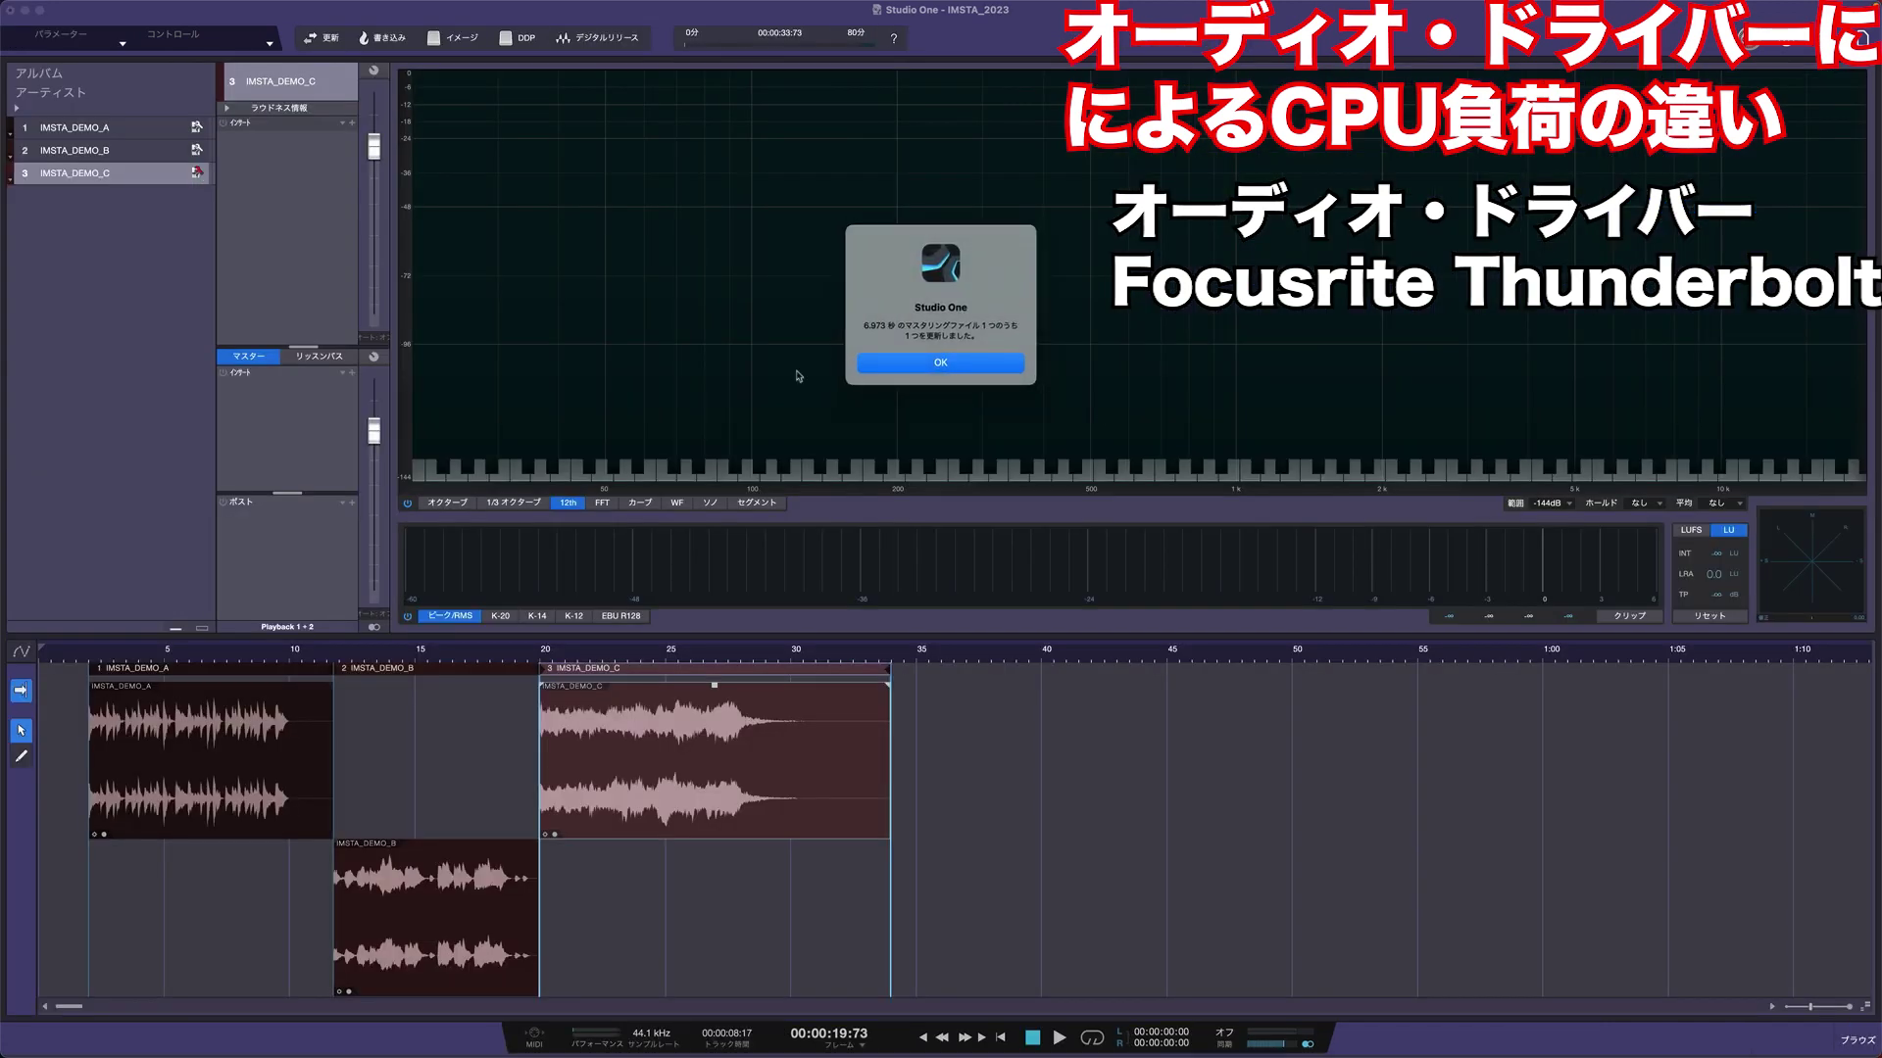
{"action": "left_click", "coordinate": [947, 366]}
{"action": "left_click", "coordinate": [1024, 958]}
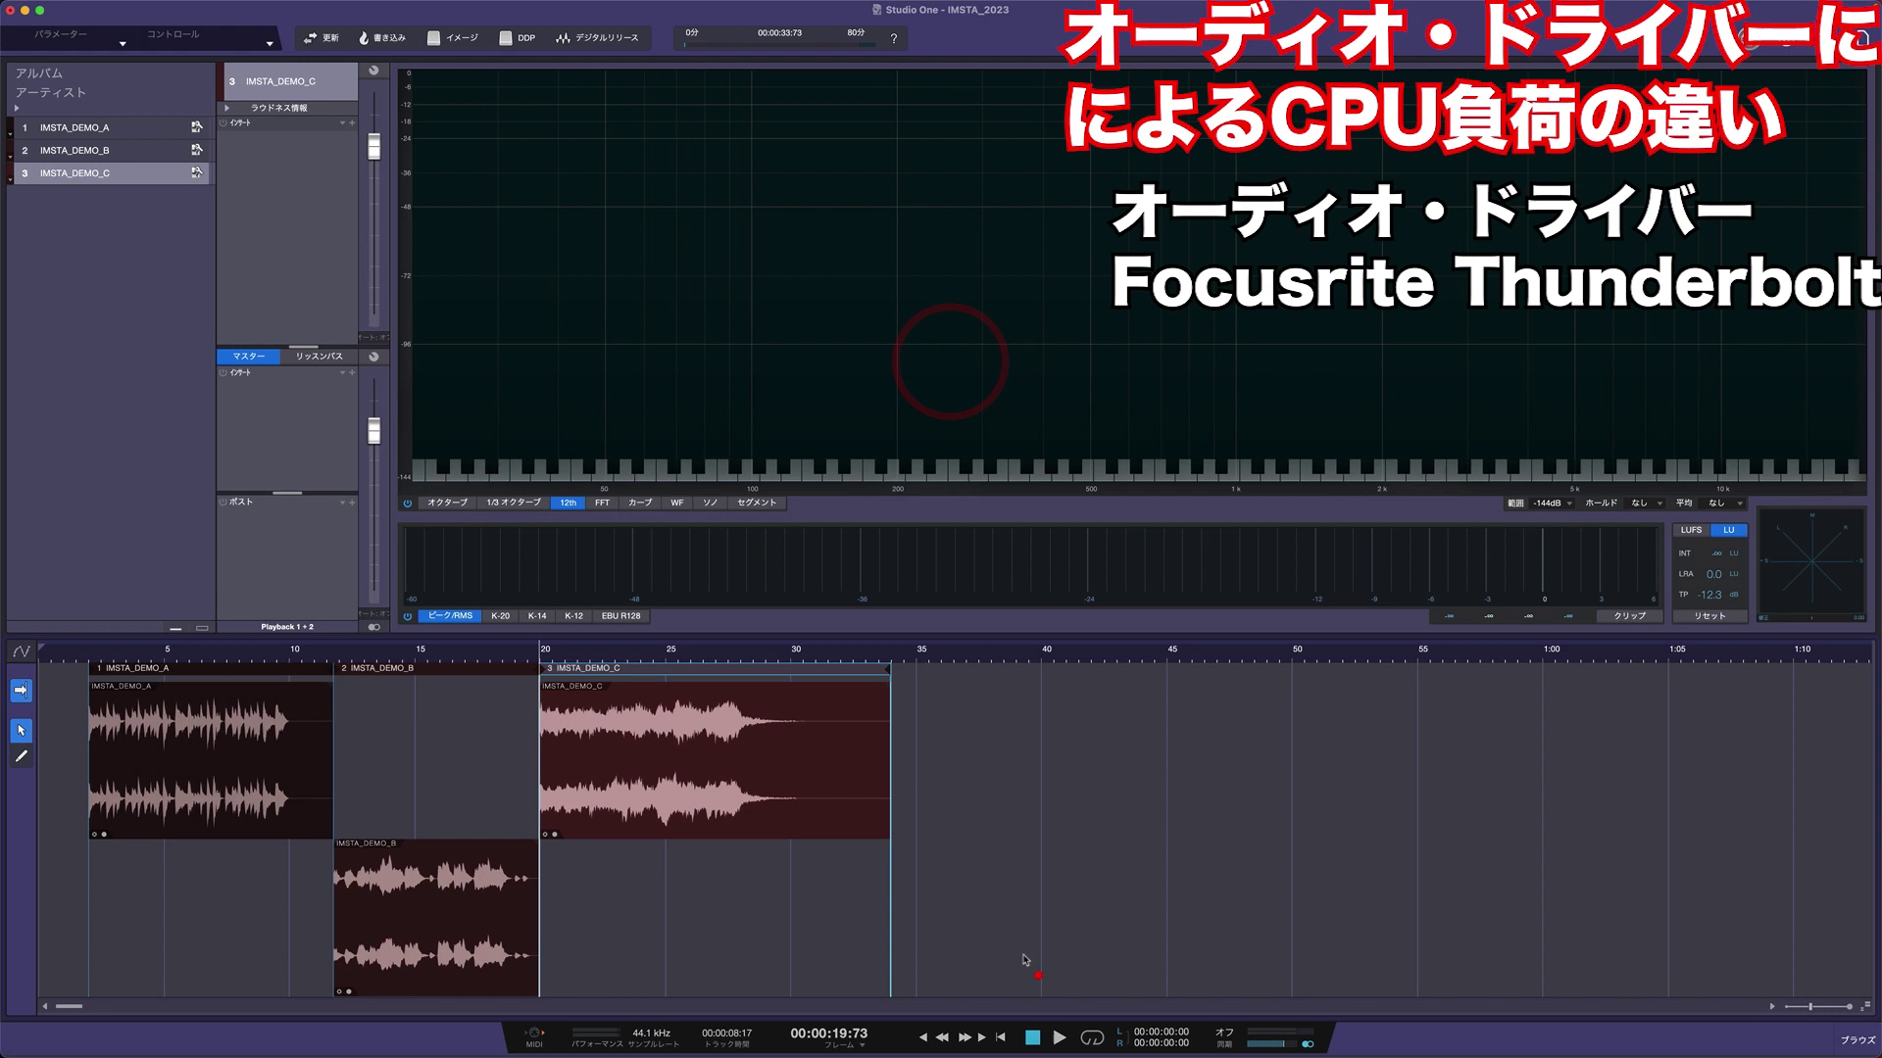
- Play the beginning of the refreshed IMSTA_DEMO_C clip to hear the full mix in the project
{"action": "left_click", "coordinate": [787, 829]}
{"action": "key", "text": "space"}
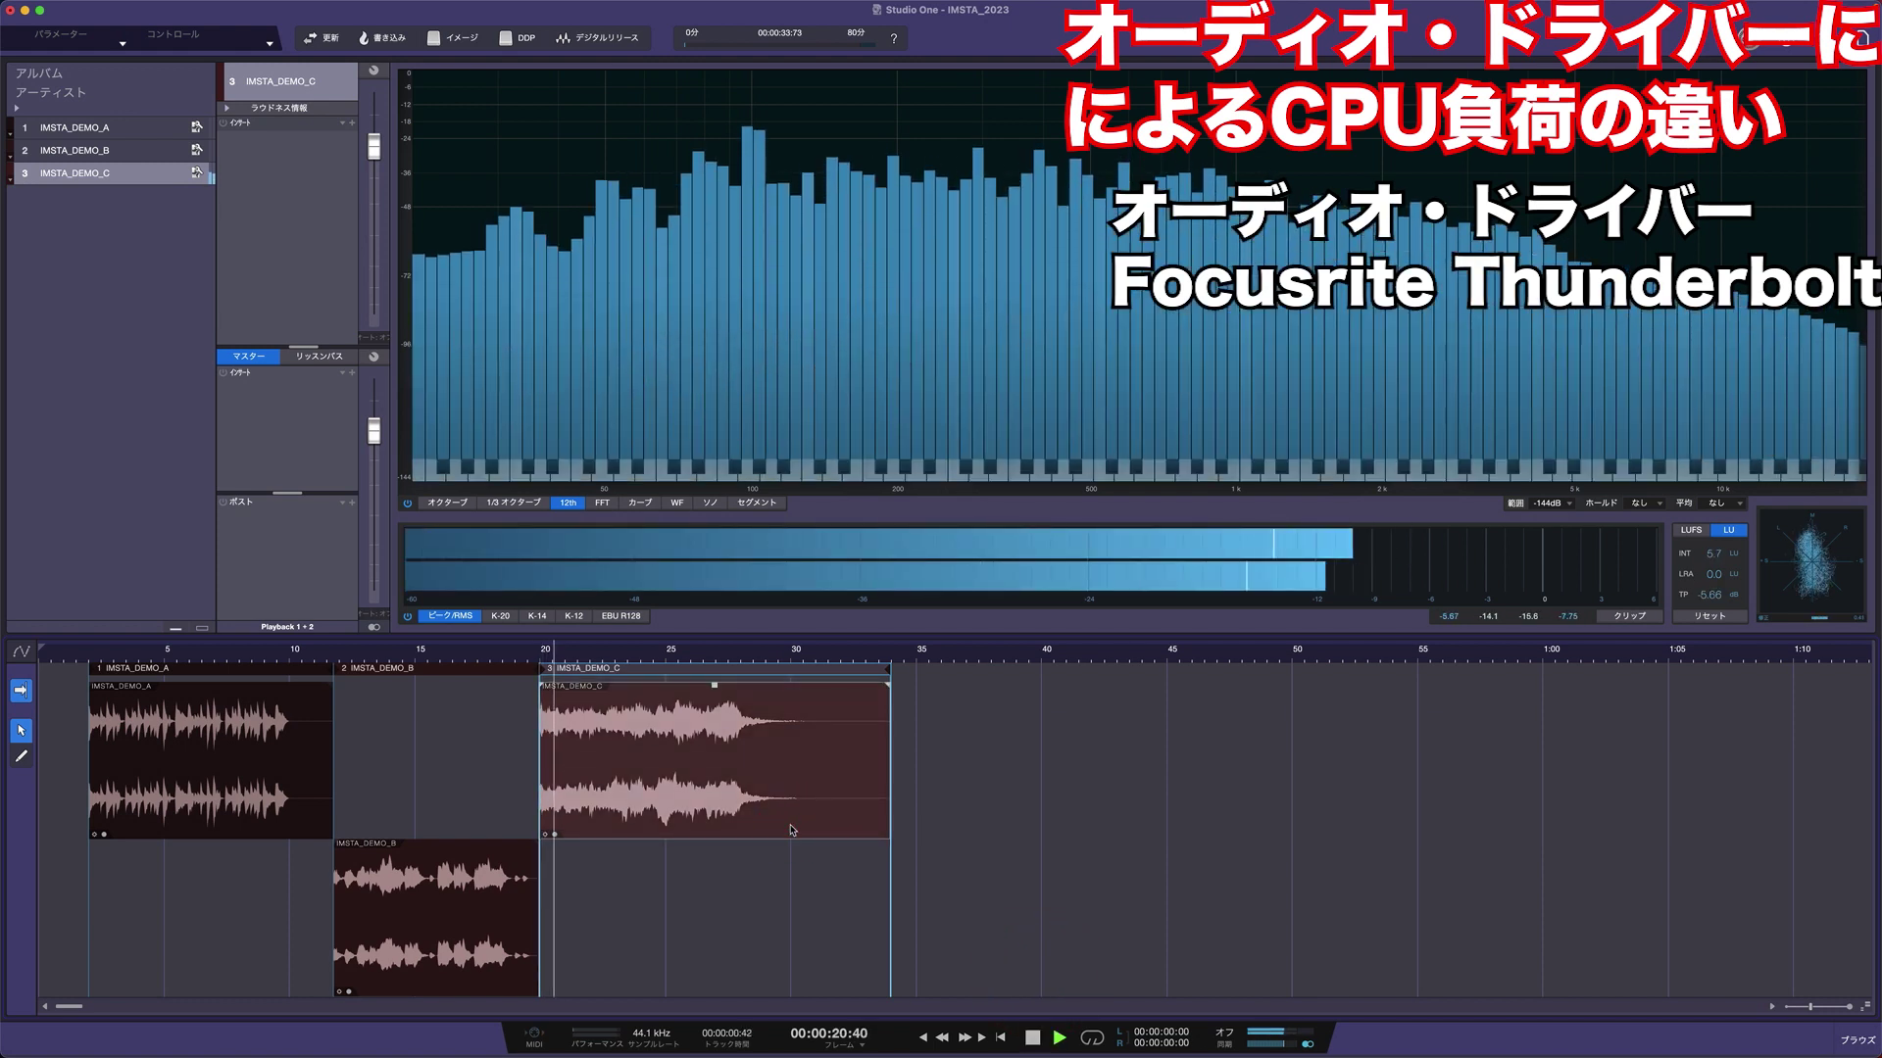
{"action": "key", "text": "space"}
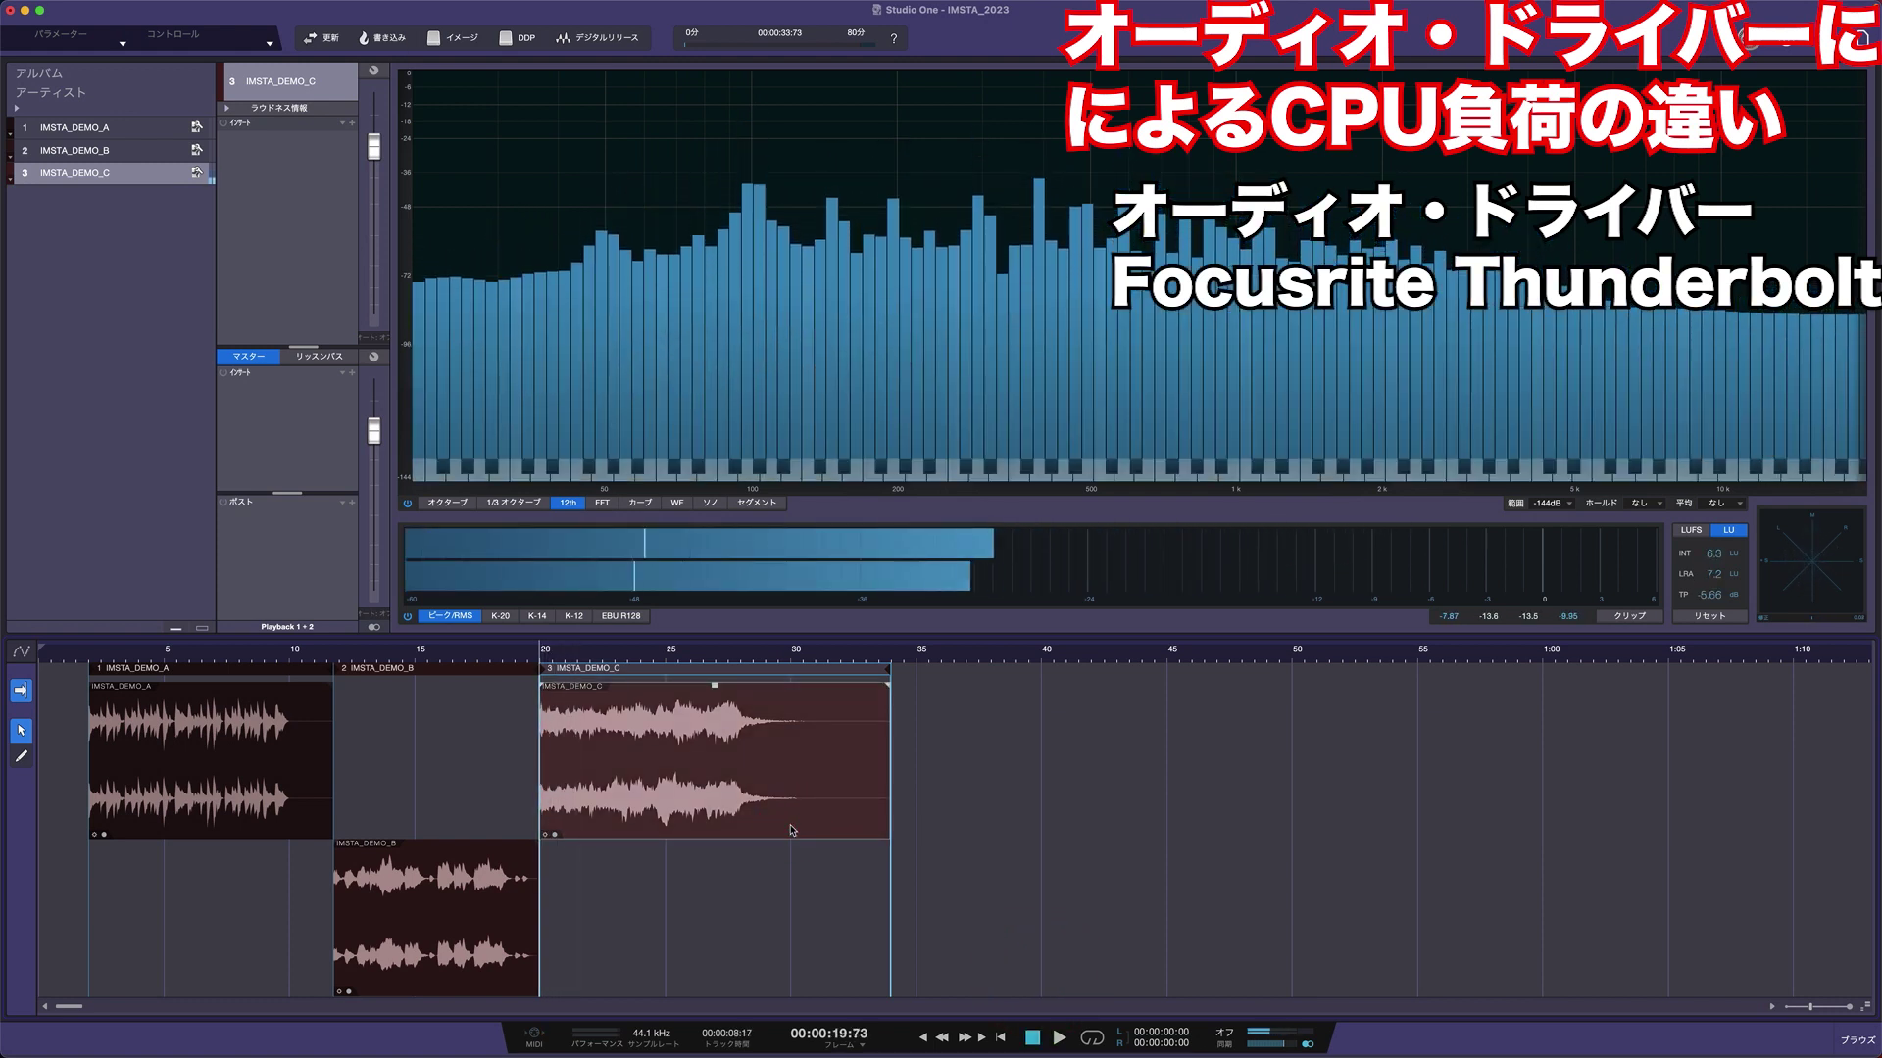
- Set the audio playback device to MacBook Proのスピーカー in the preferences and apply the change
{"action": "left_click", "coordinate": [62, 9]}
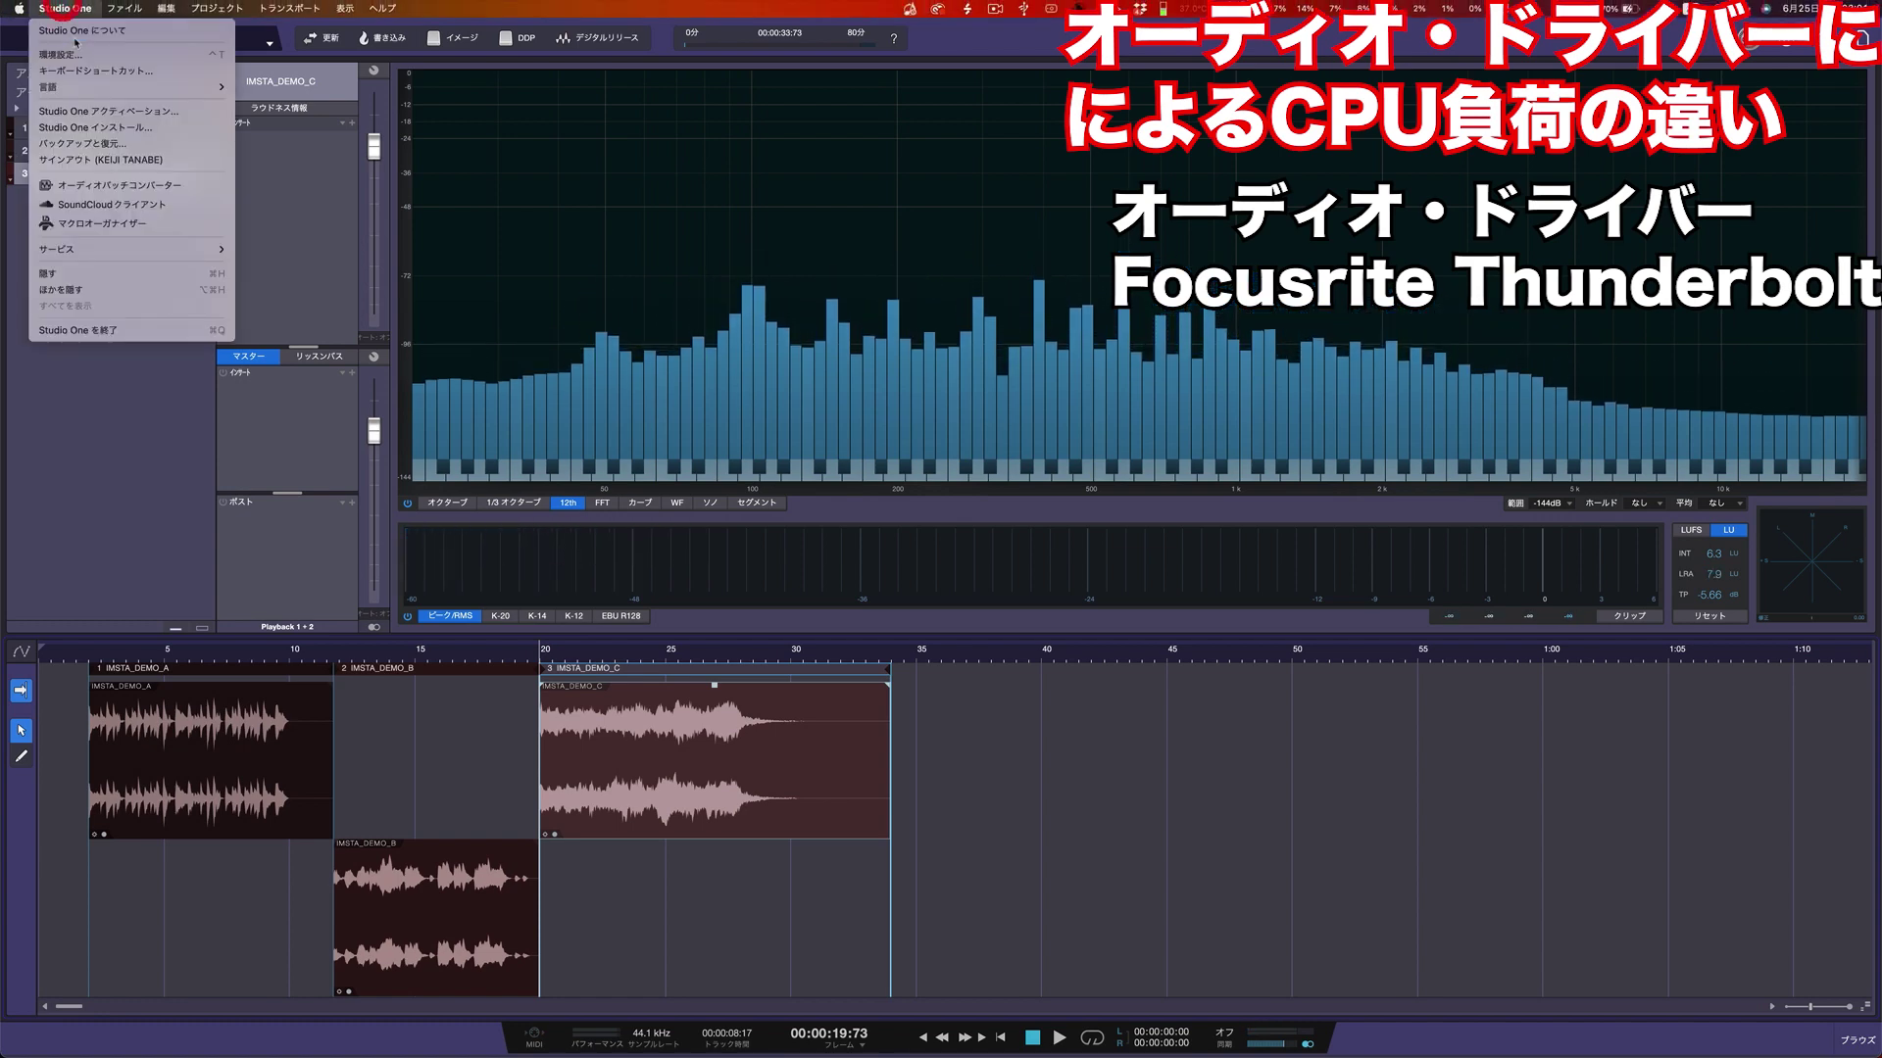
{"action": "left_click", "coordinate": [61, 55]}
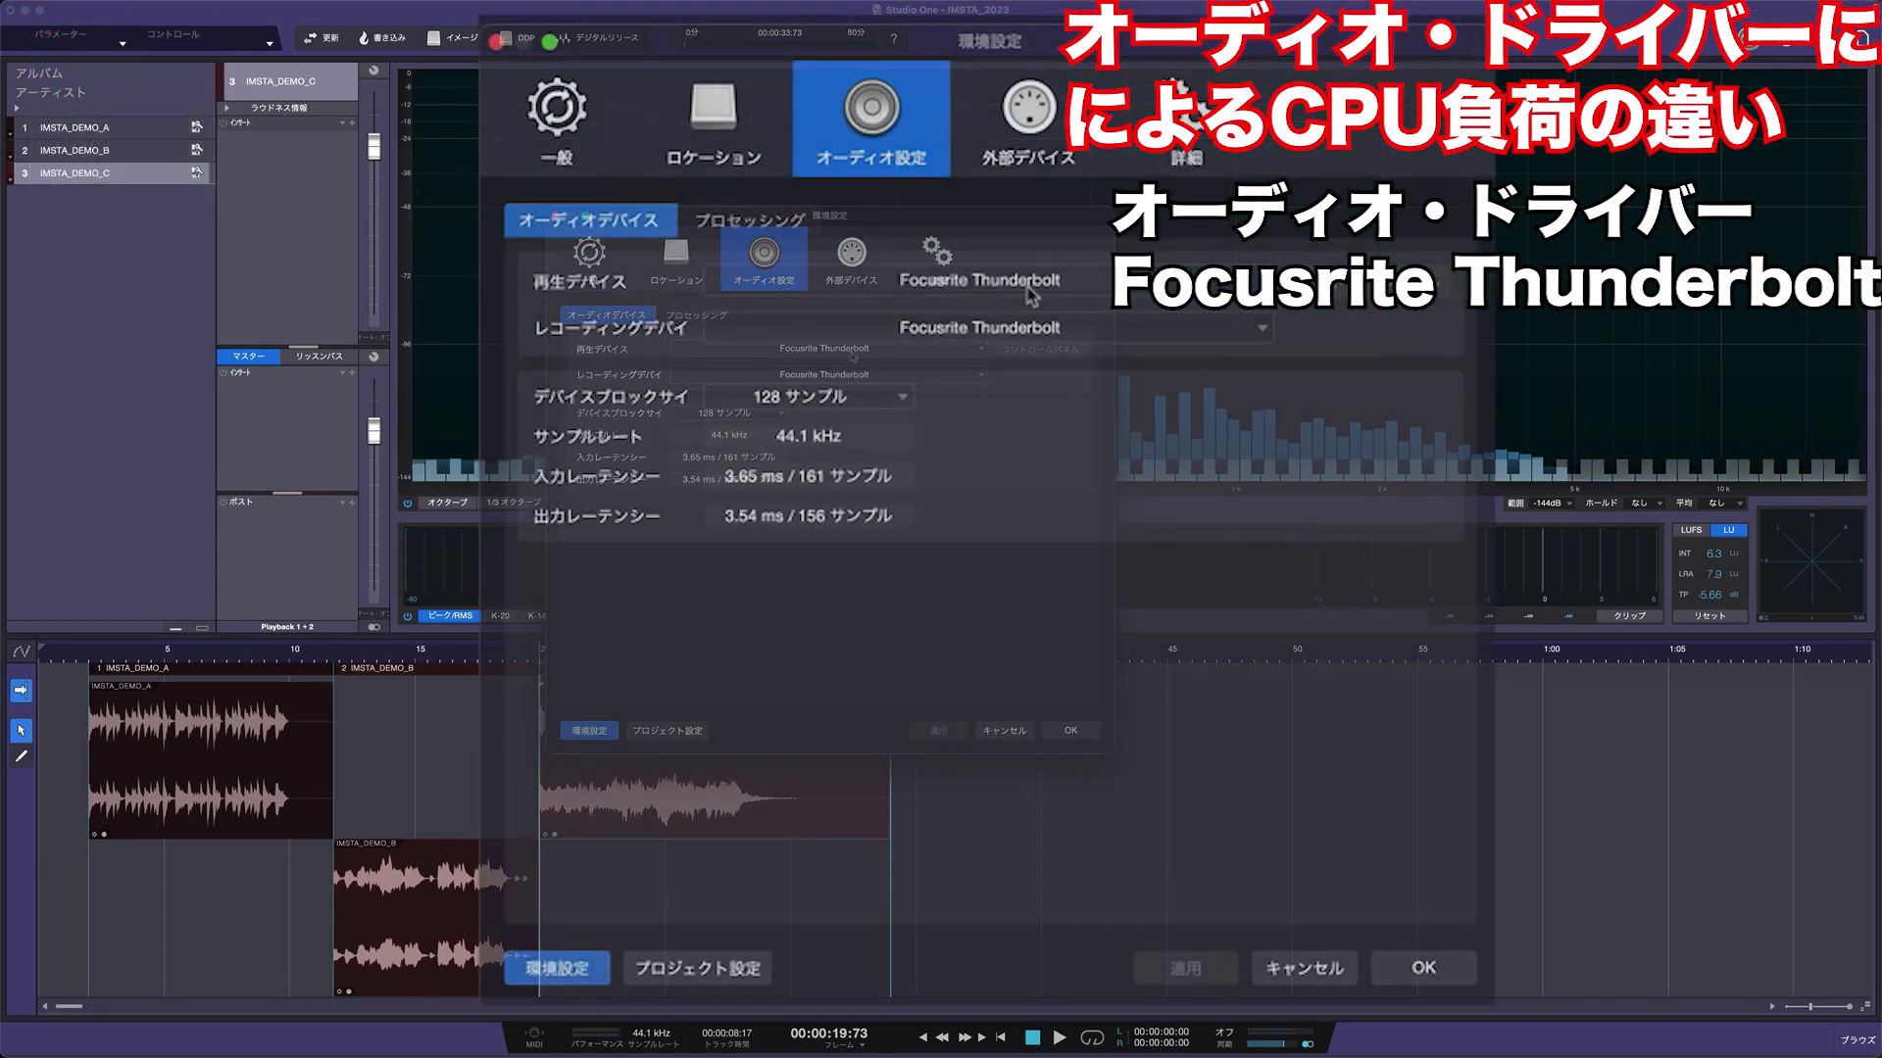
{"action": "left_click", "coordinate": [1117, 280]}
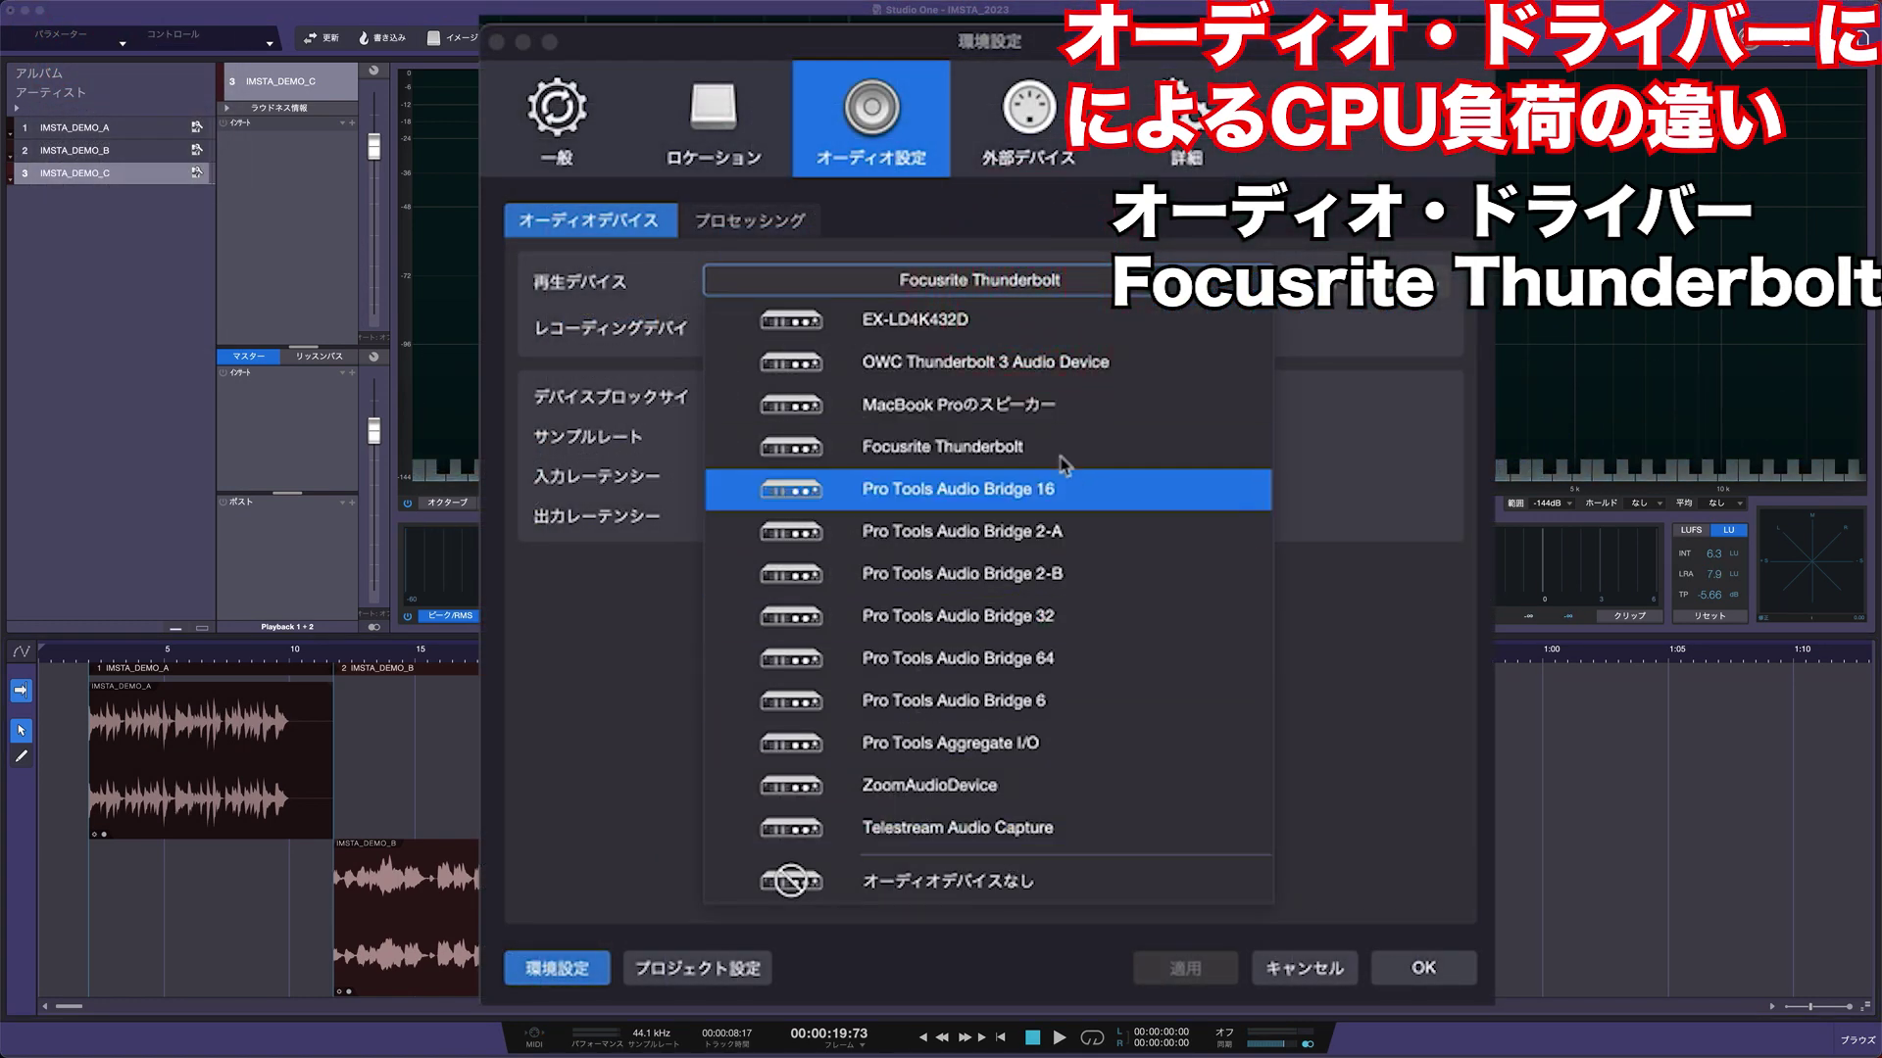
{"action": "left_click", "coordinate": [1041, 412]}
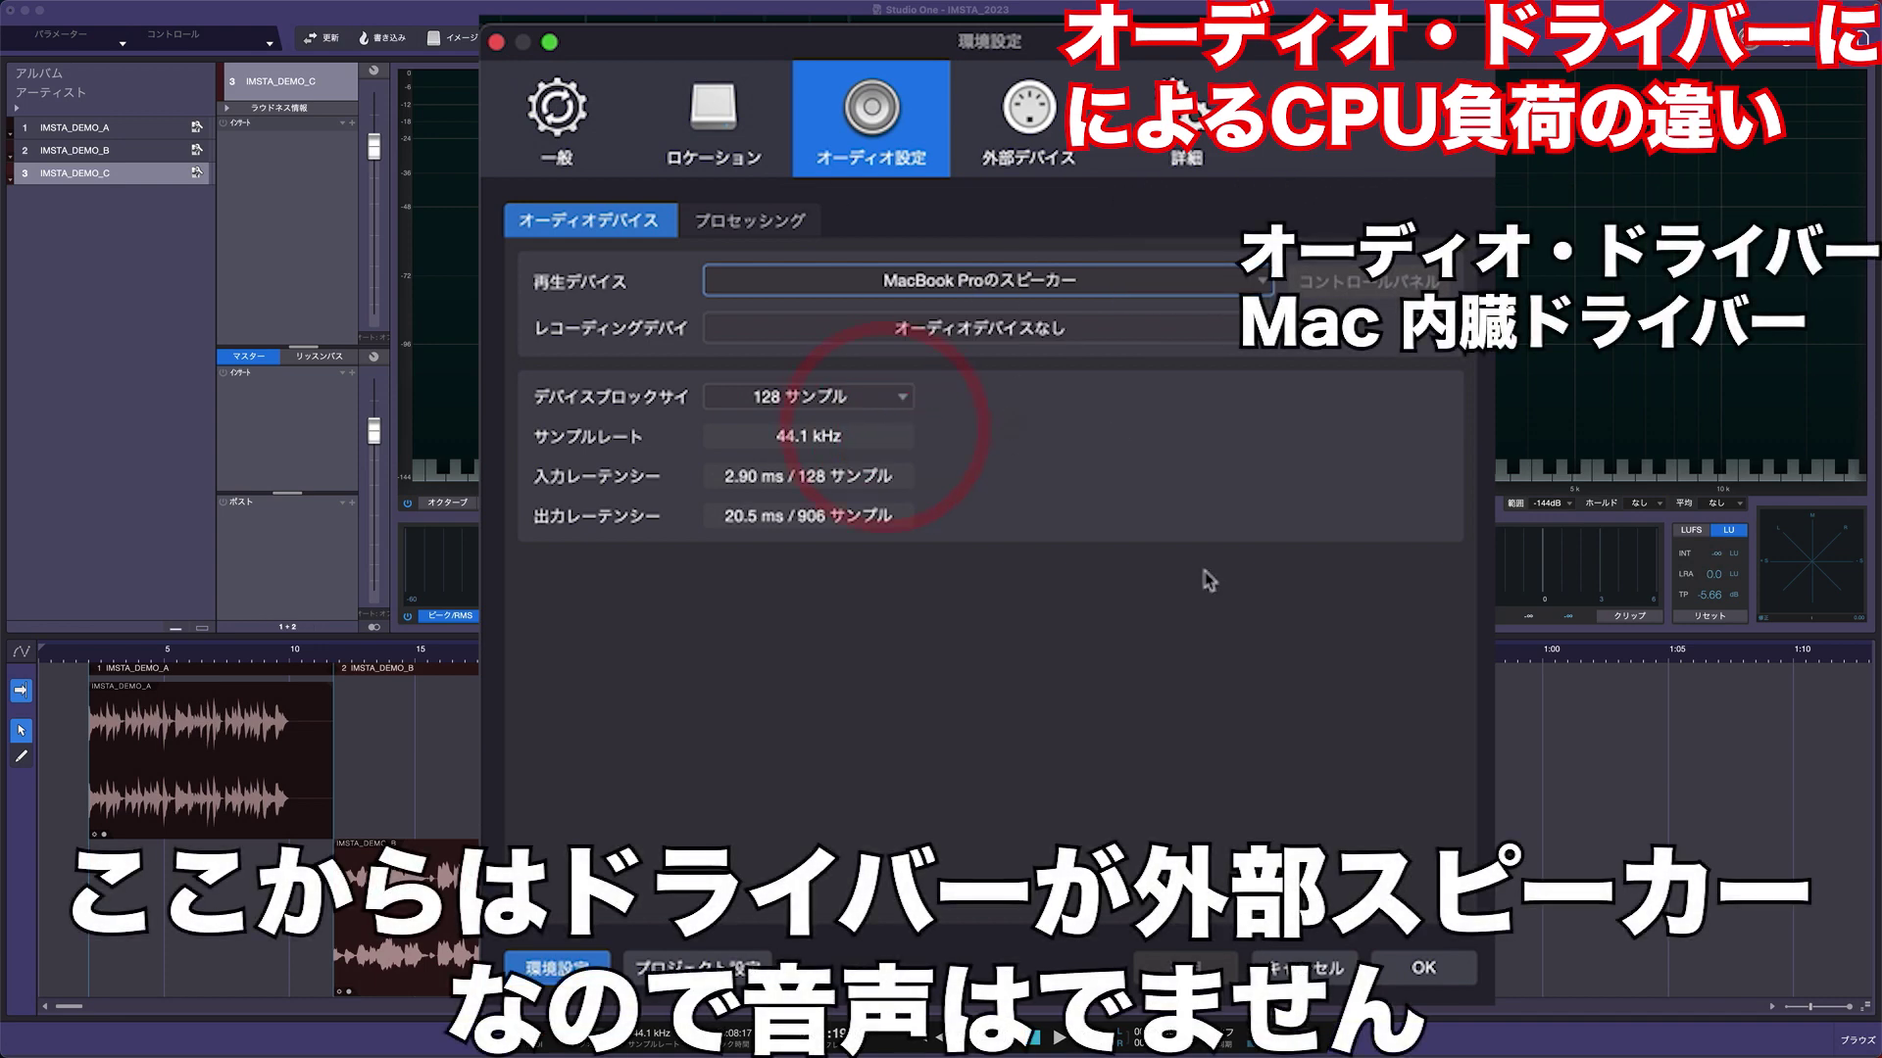
{"action": "left_click", "coordinate": [1416, 970]}
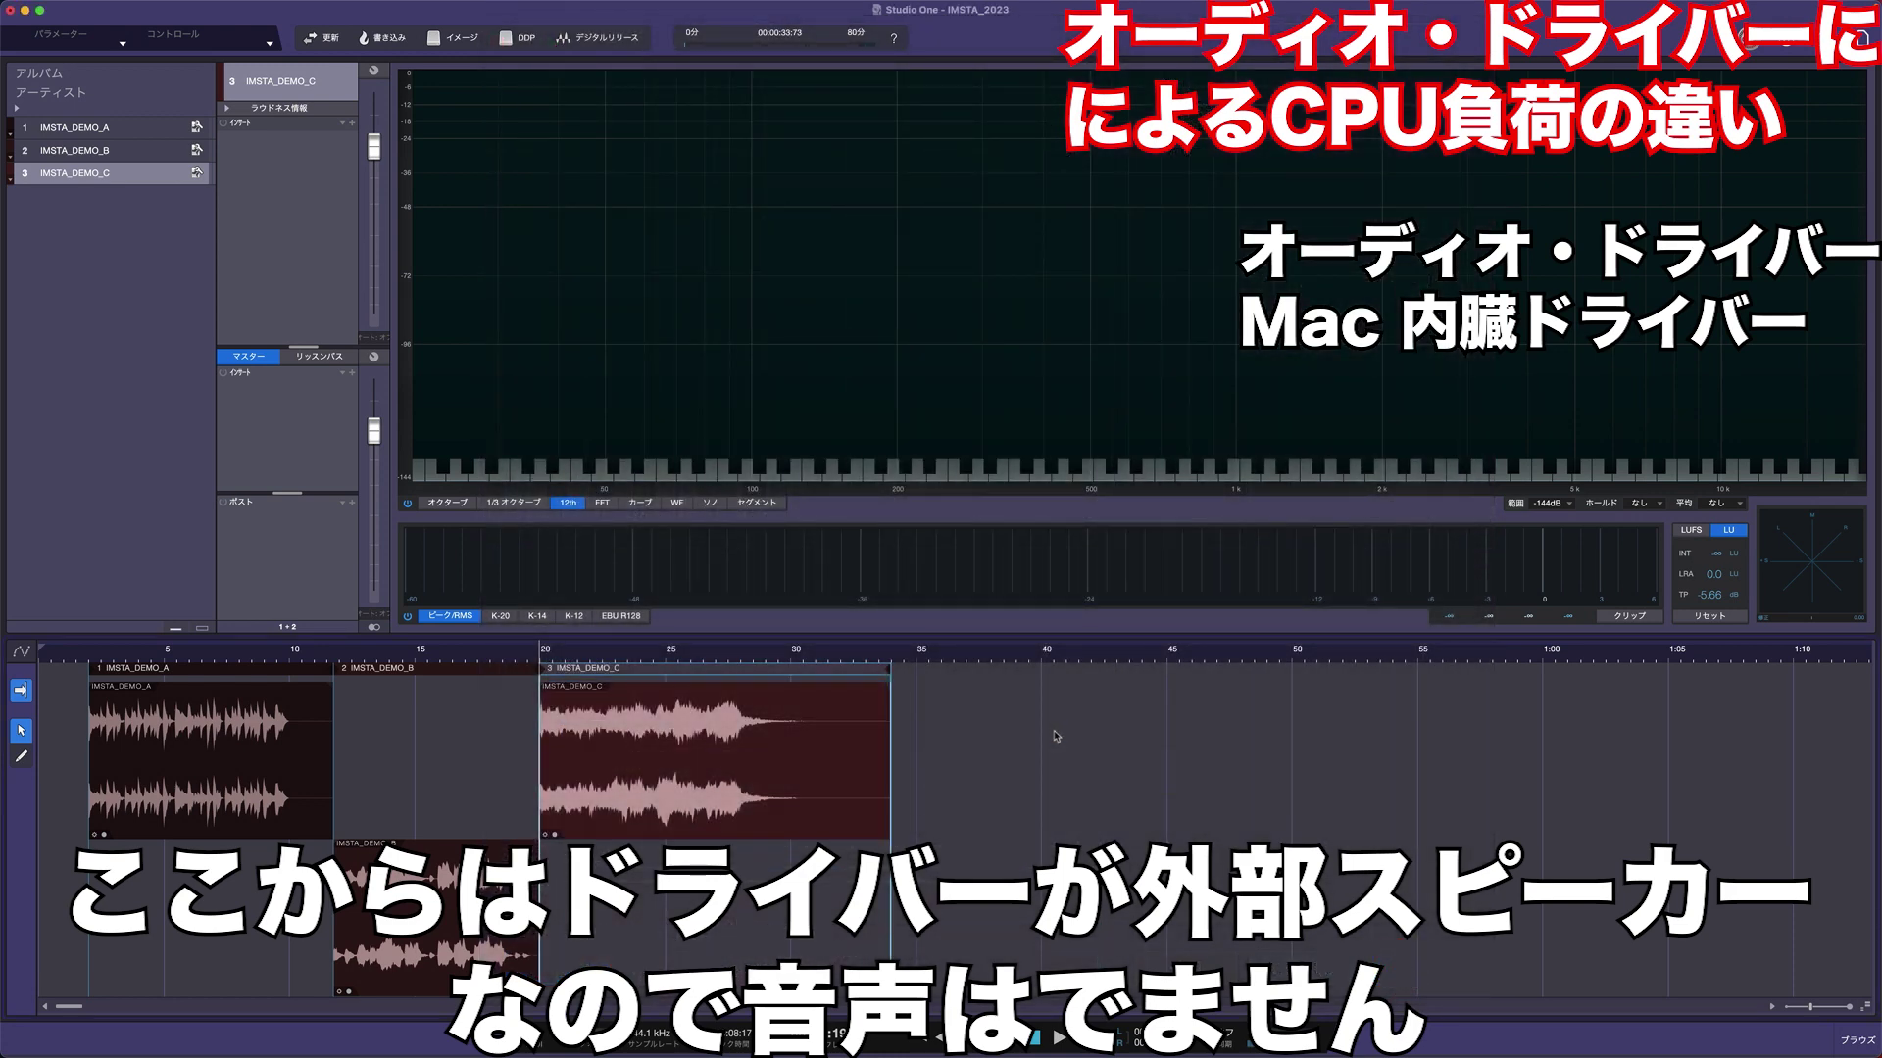
- Select the clips on the IMSTA_2023 project timeline in turn and play the beginning of the IMSTA_DEMO_C clip
{"action": "left_click", "coordinate": [276, 799]}
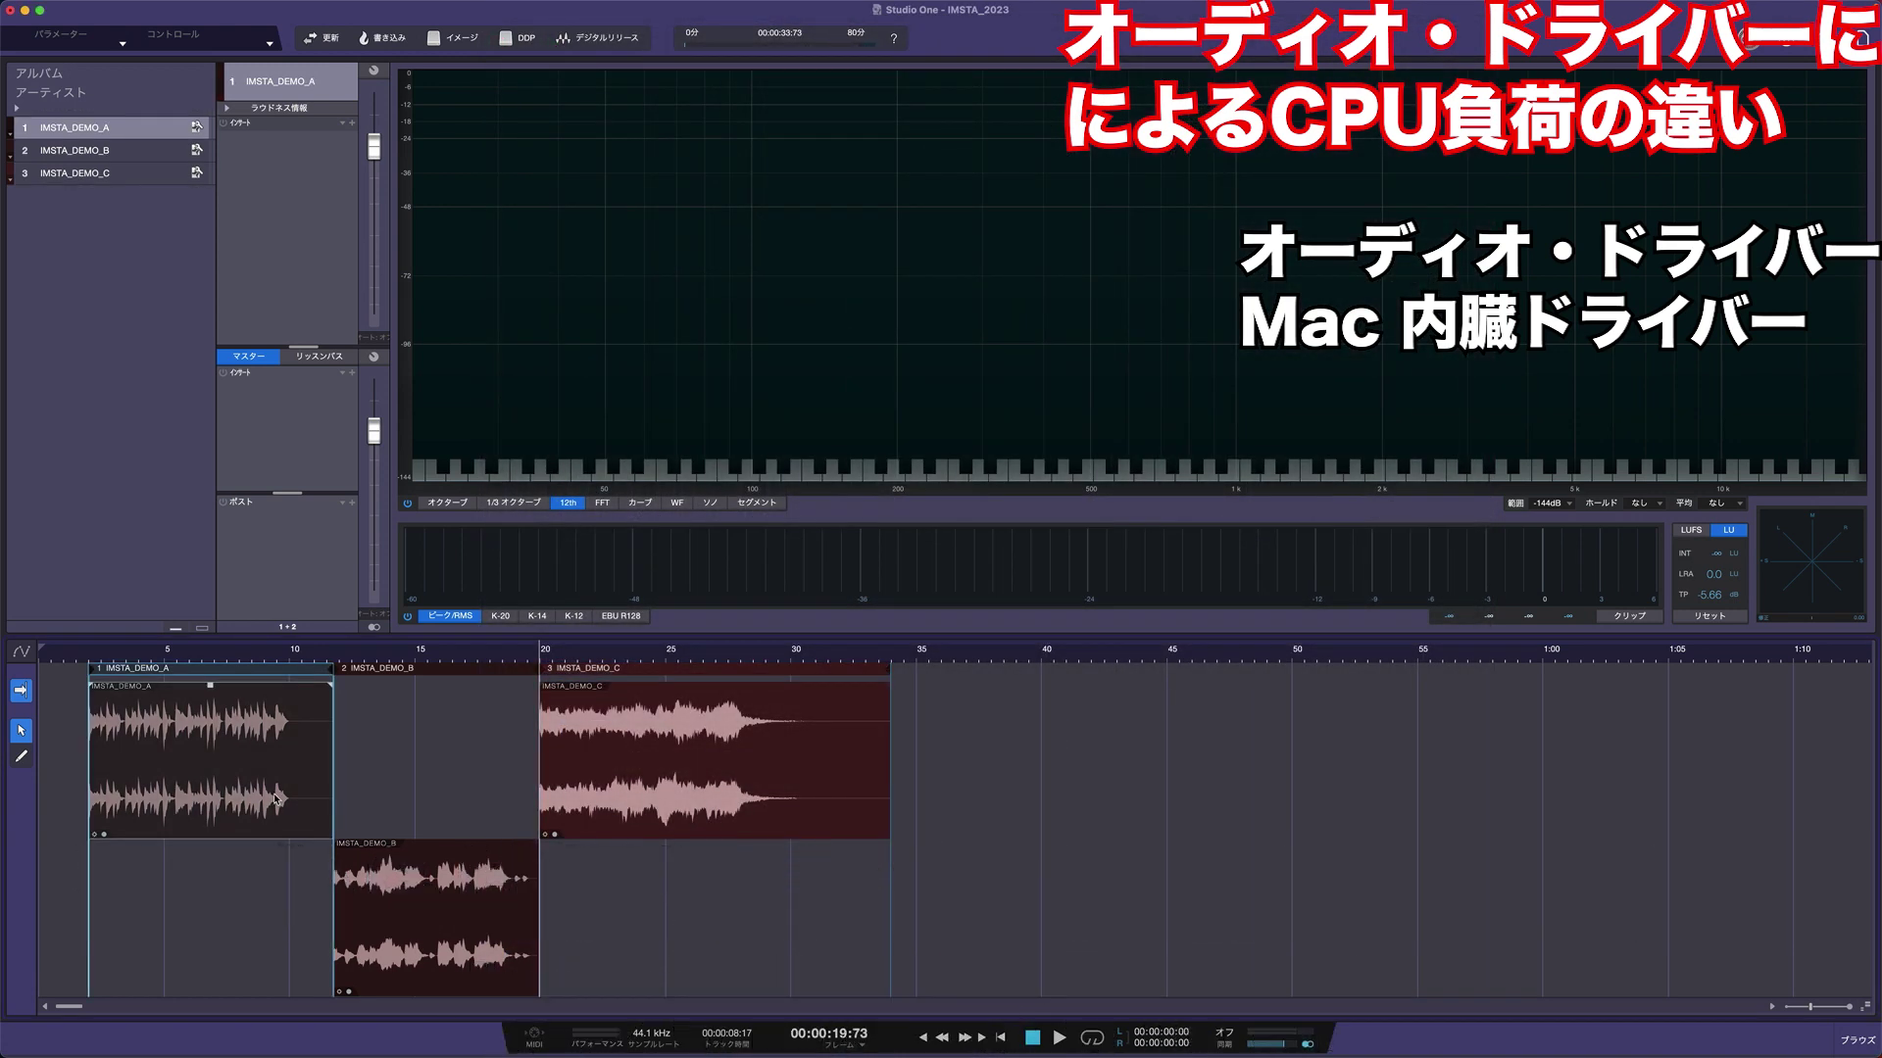
{"action": "key", "text": "space"}
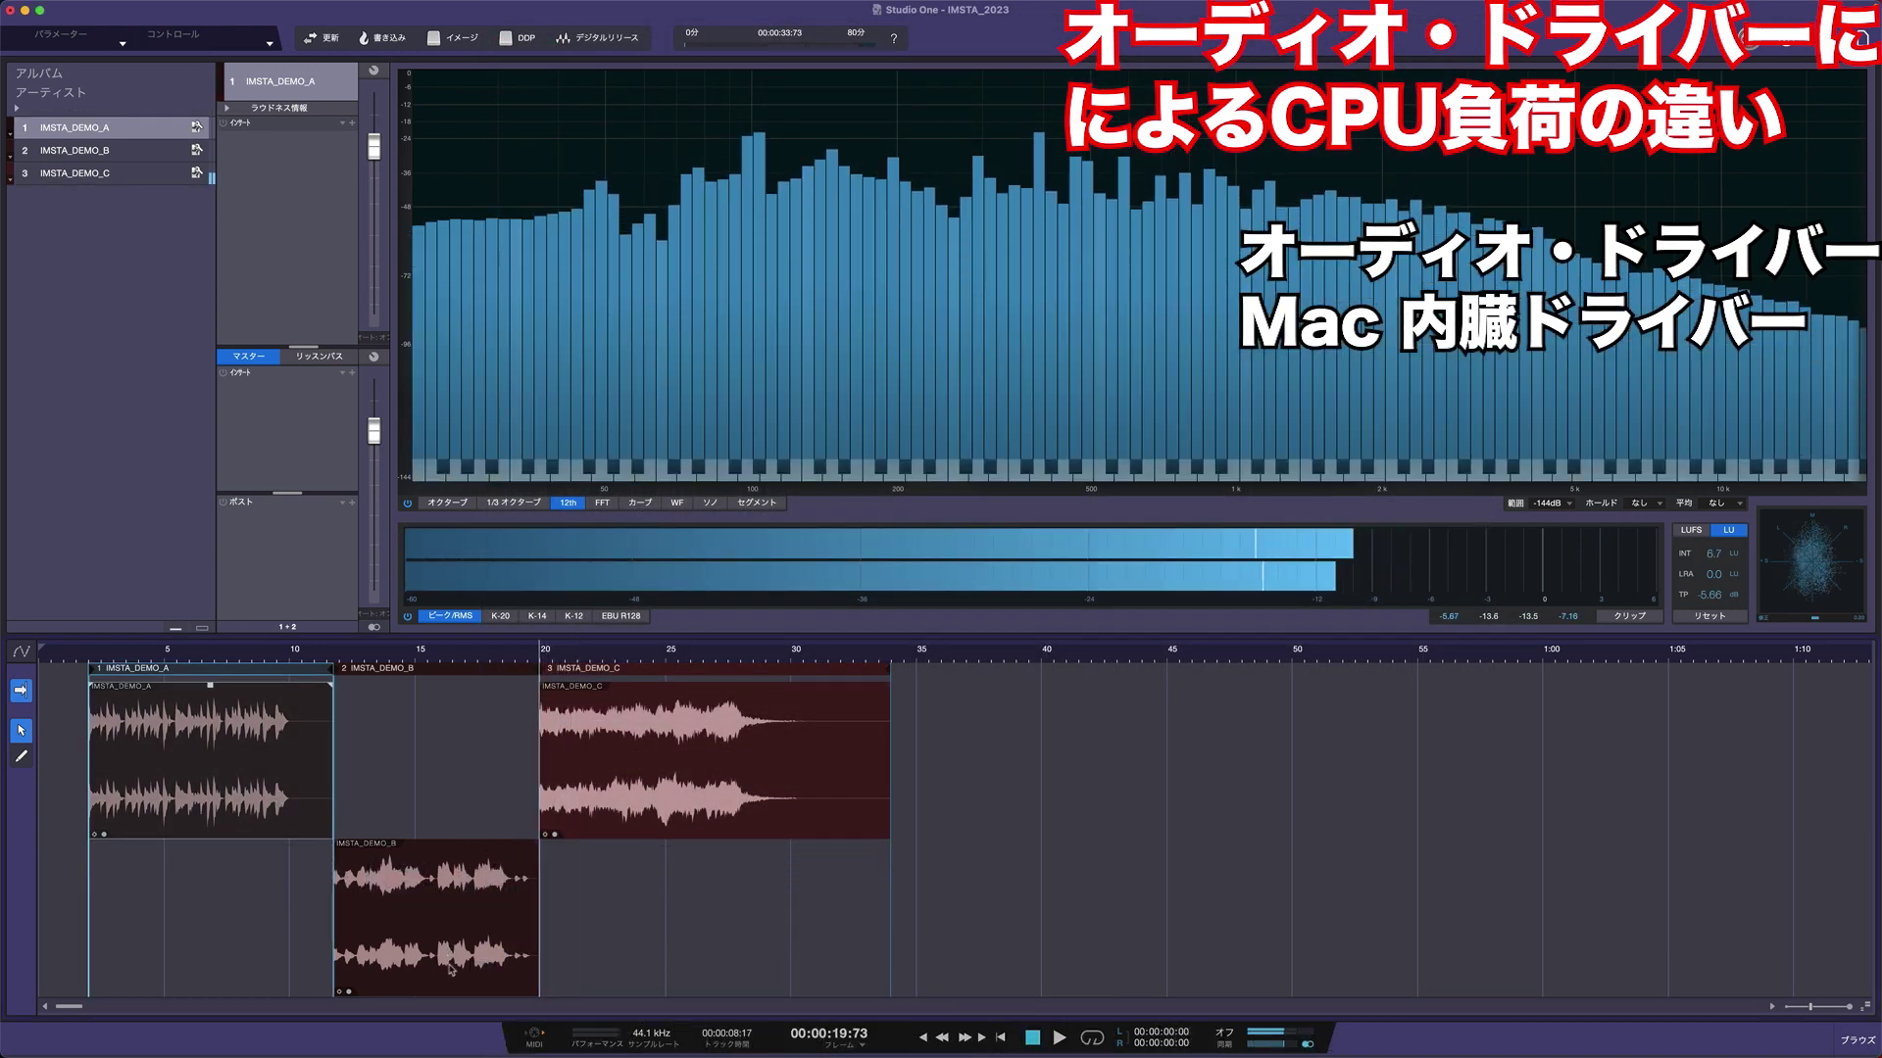
{"action": "left_click", "coordinate": [447, 958]}
{"action": "left_click", "coordinate": [652, 823]}
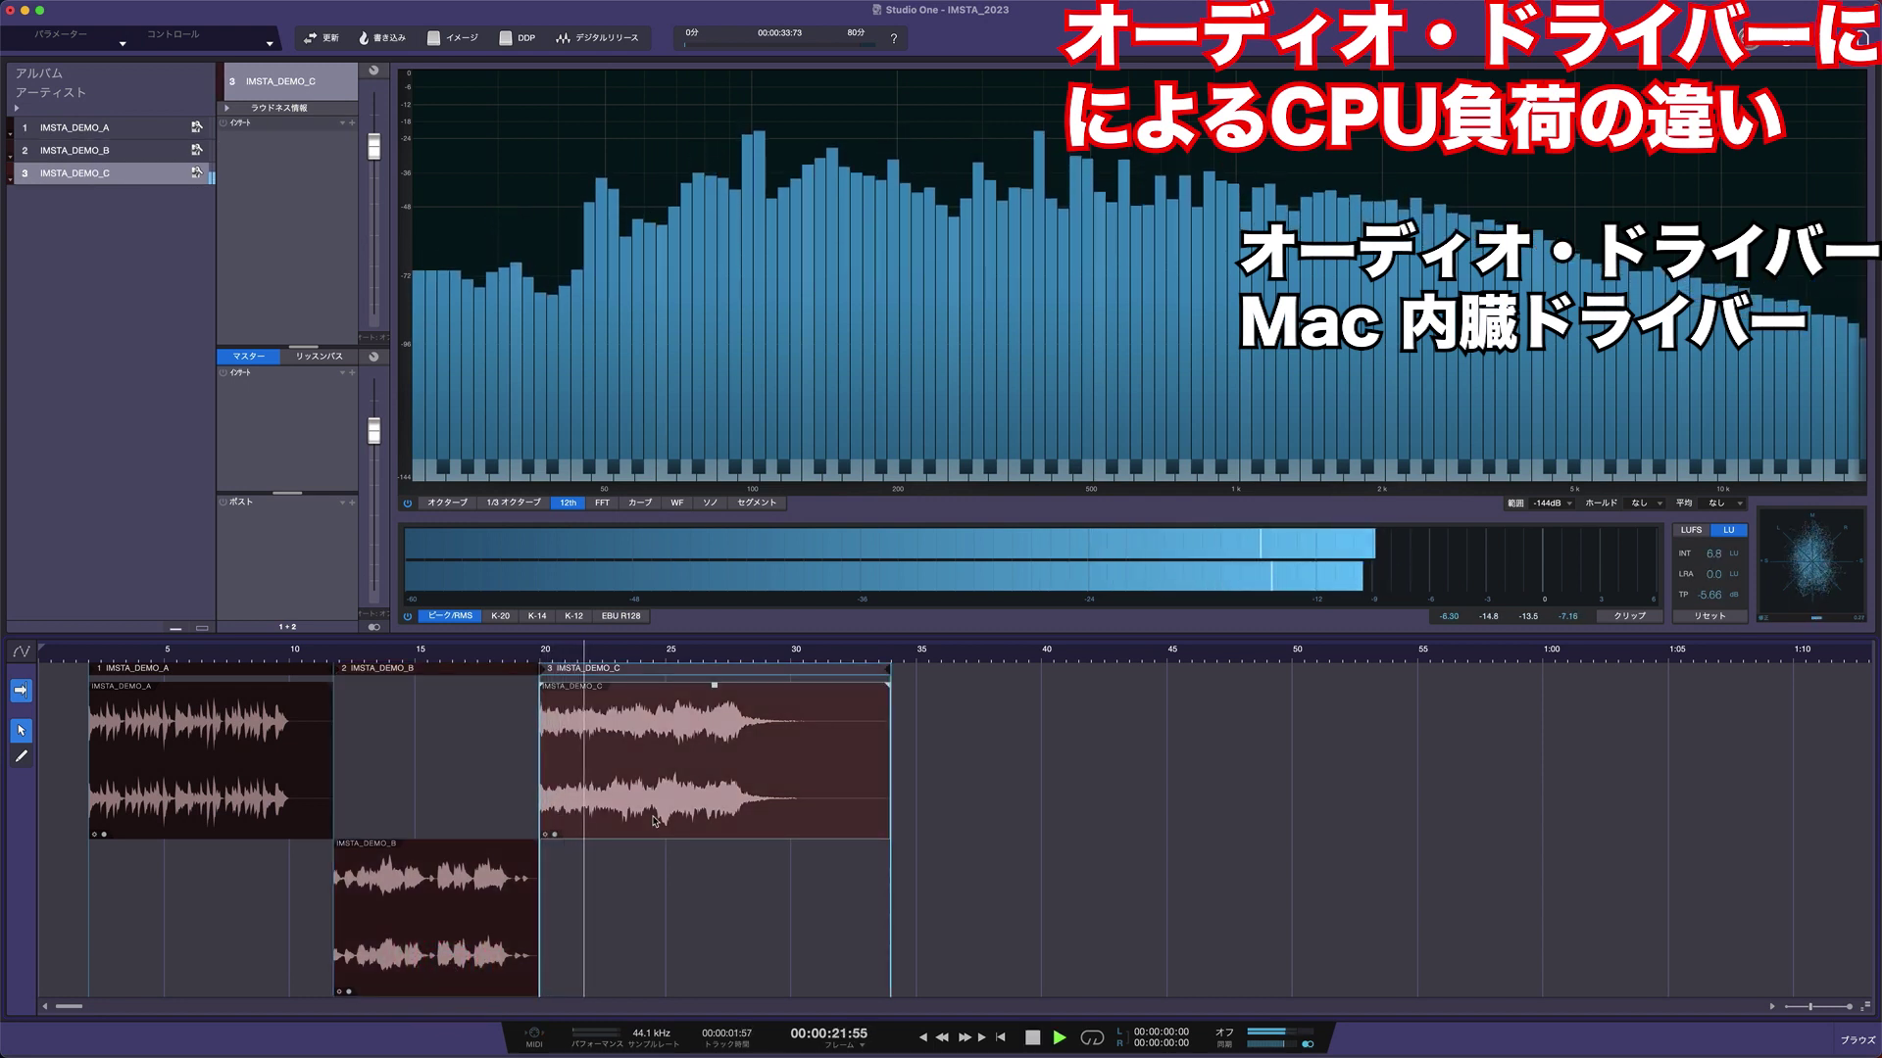
{"action": "double_click", "coordinate": [654, 821]}
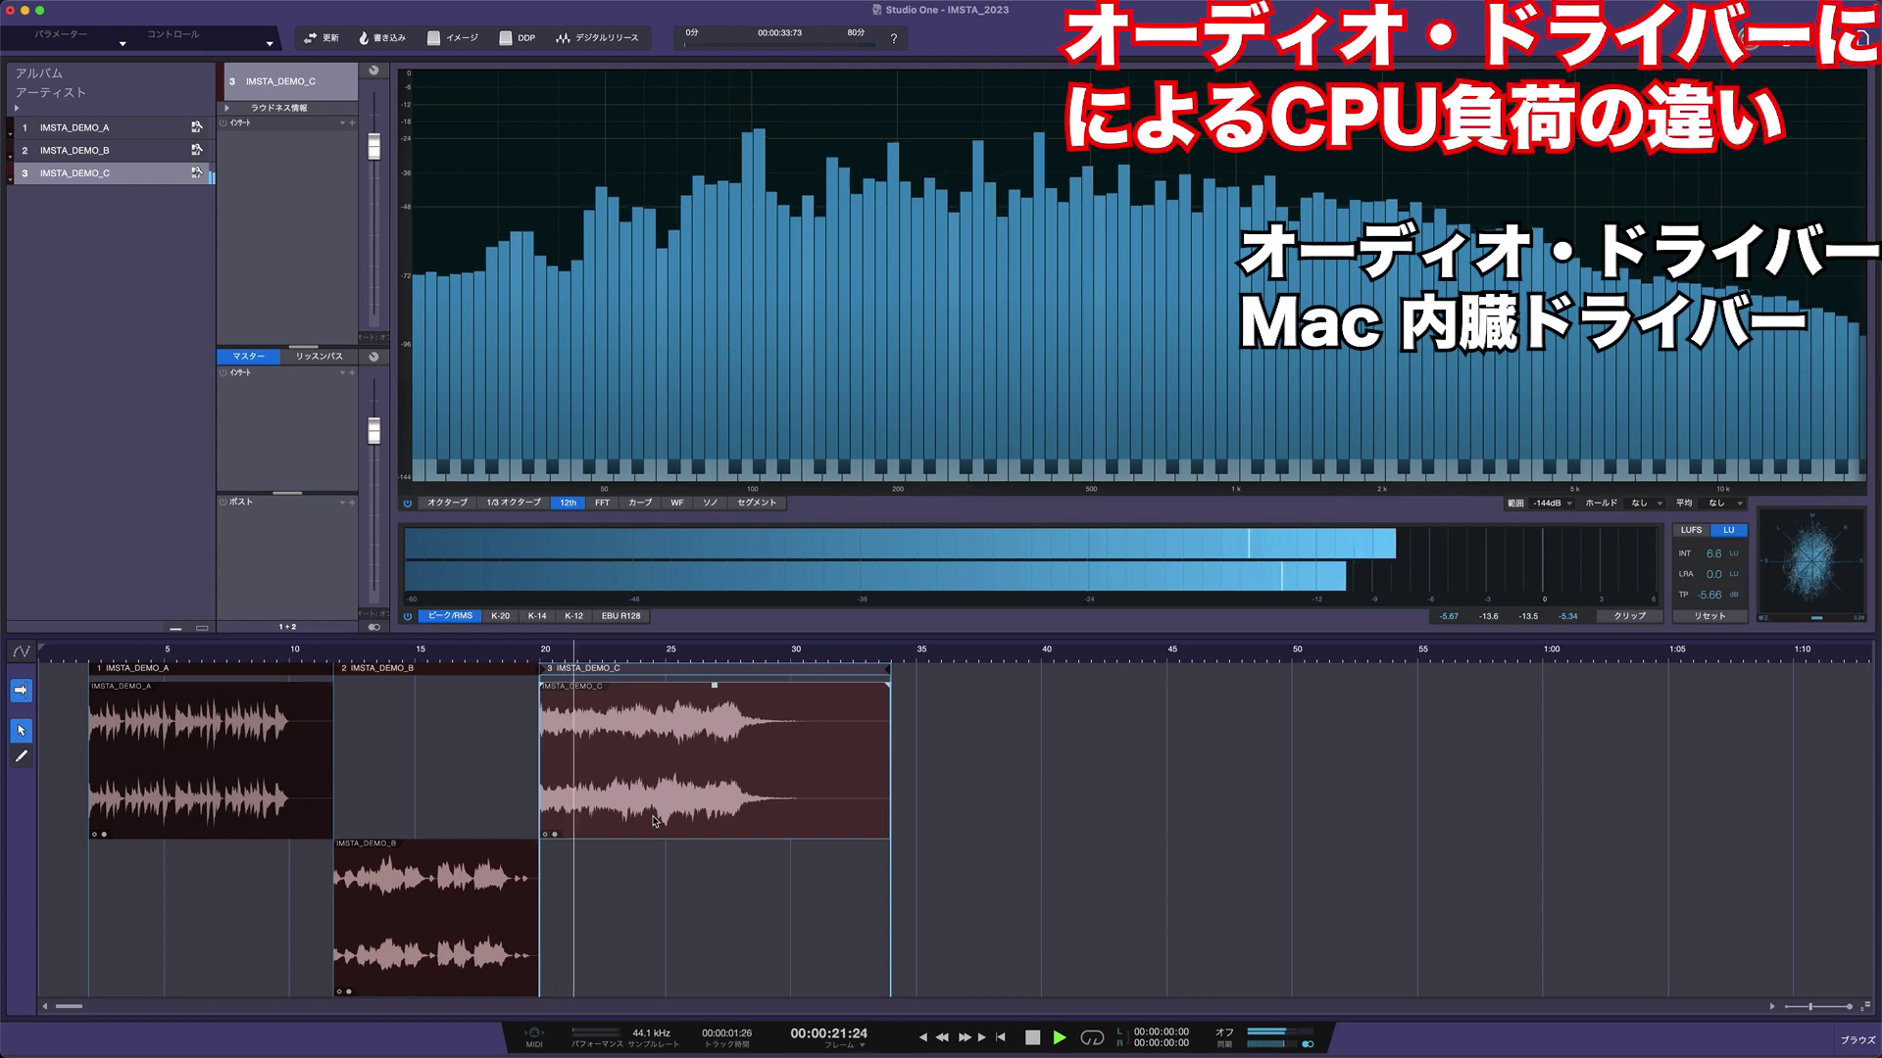
{"action": "key", "text": "space"}
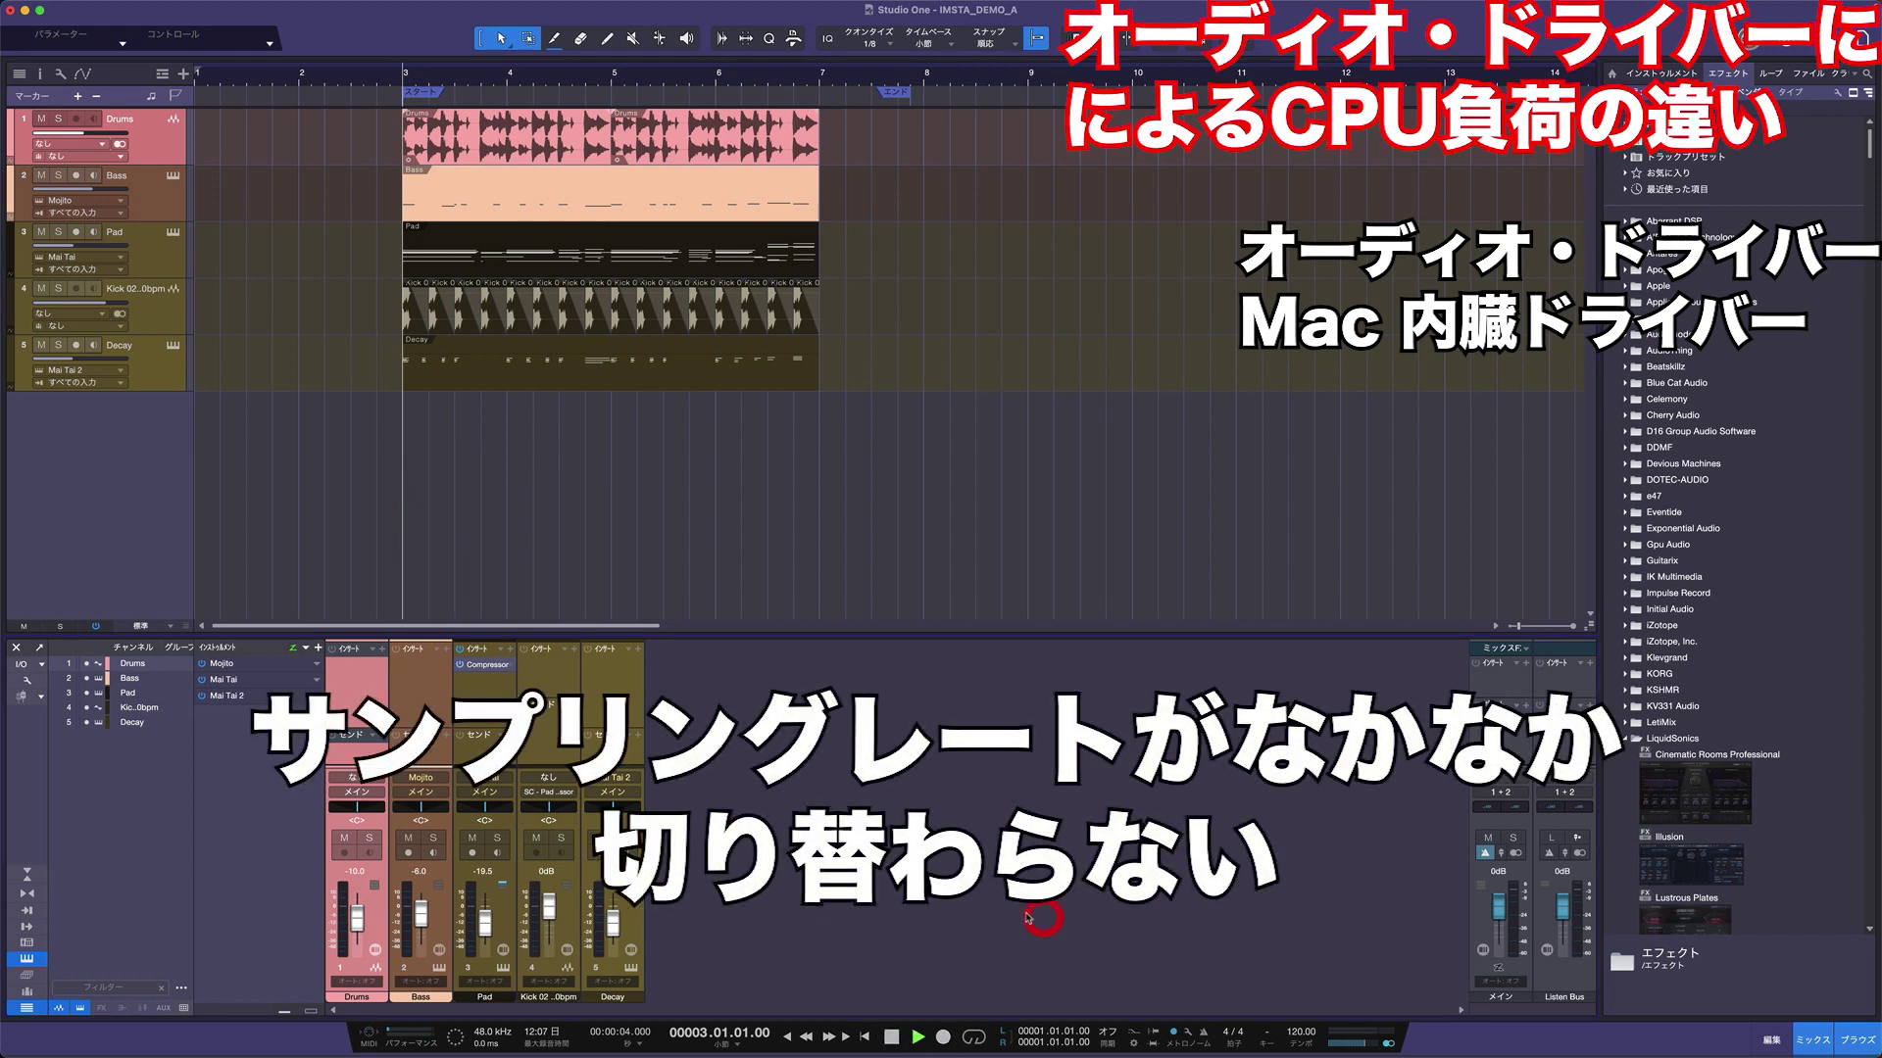
- Play the IMSTA_DEMO_A song from its start marker with the Mac's built-in audio driver
{"action": "key", "text": "space"}
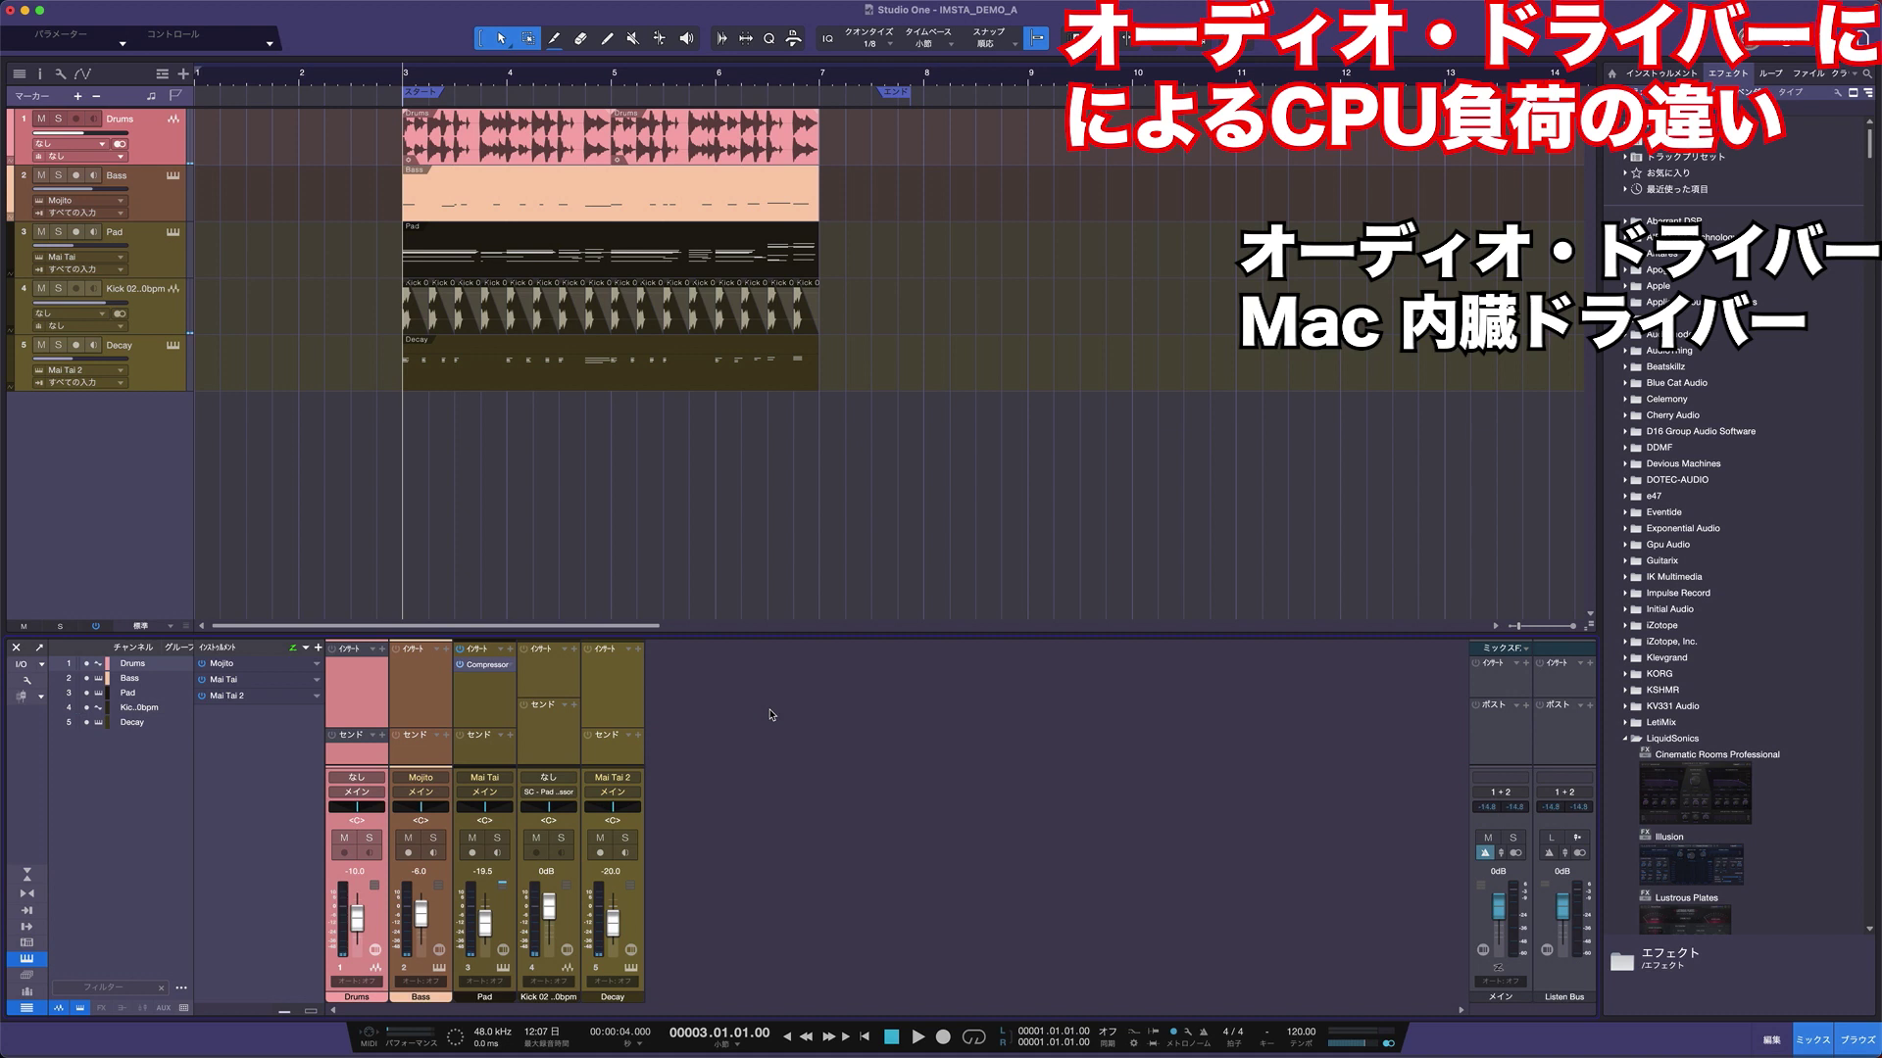
{"action": "key", "text": "space"}
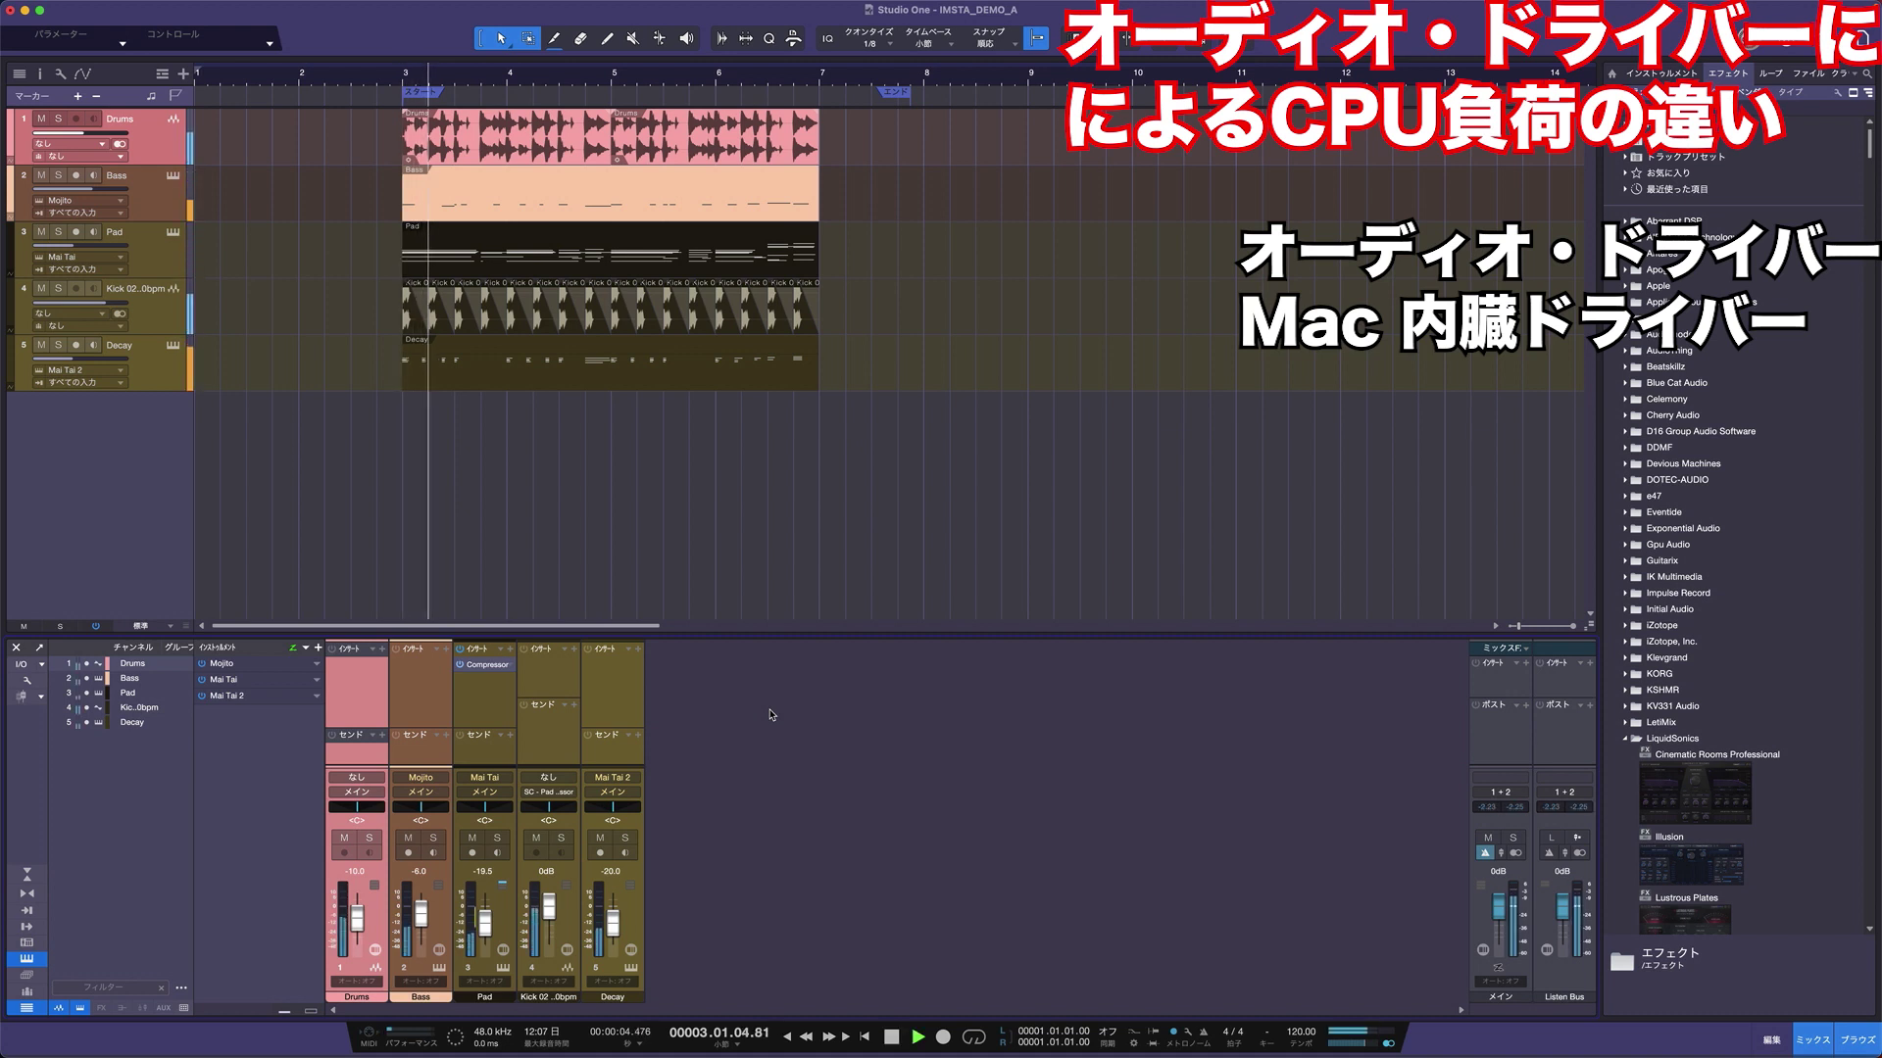
{"action": "key", "text": "space"}
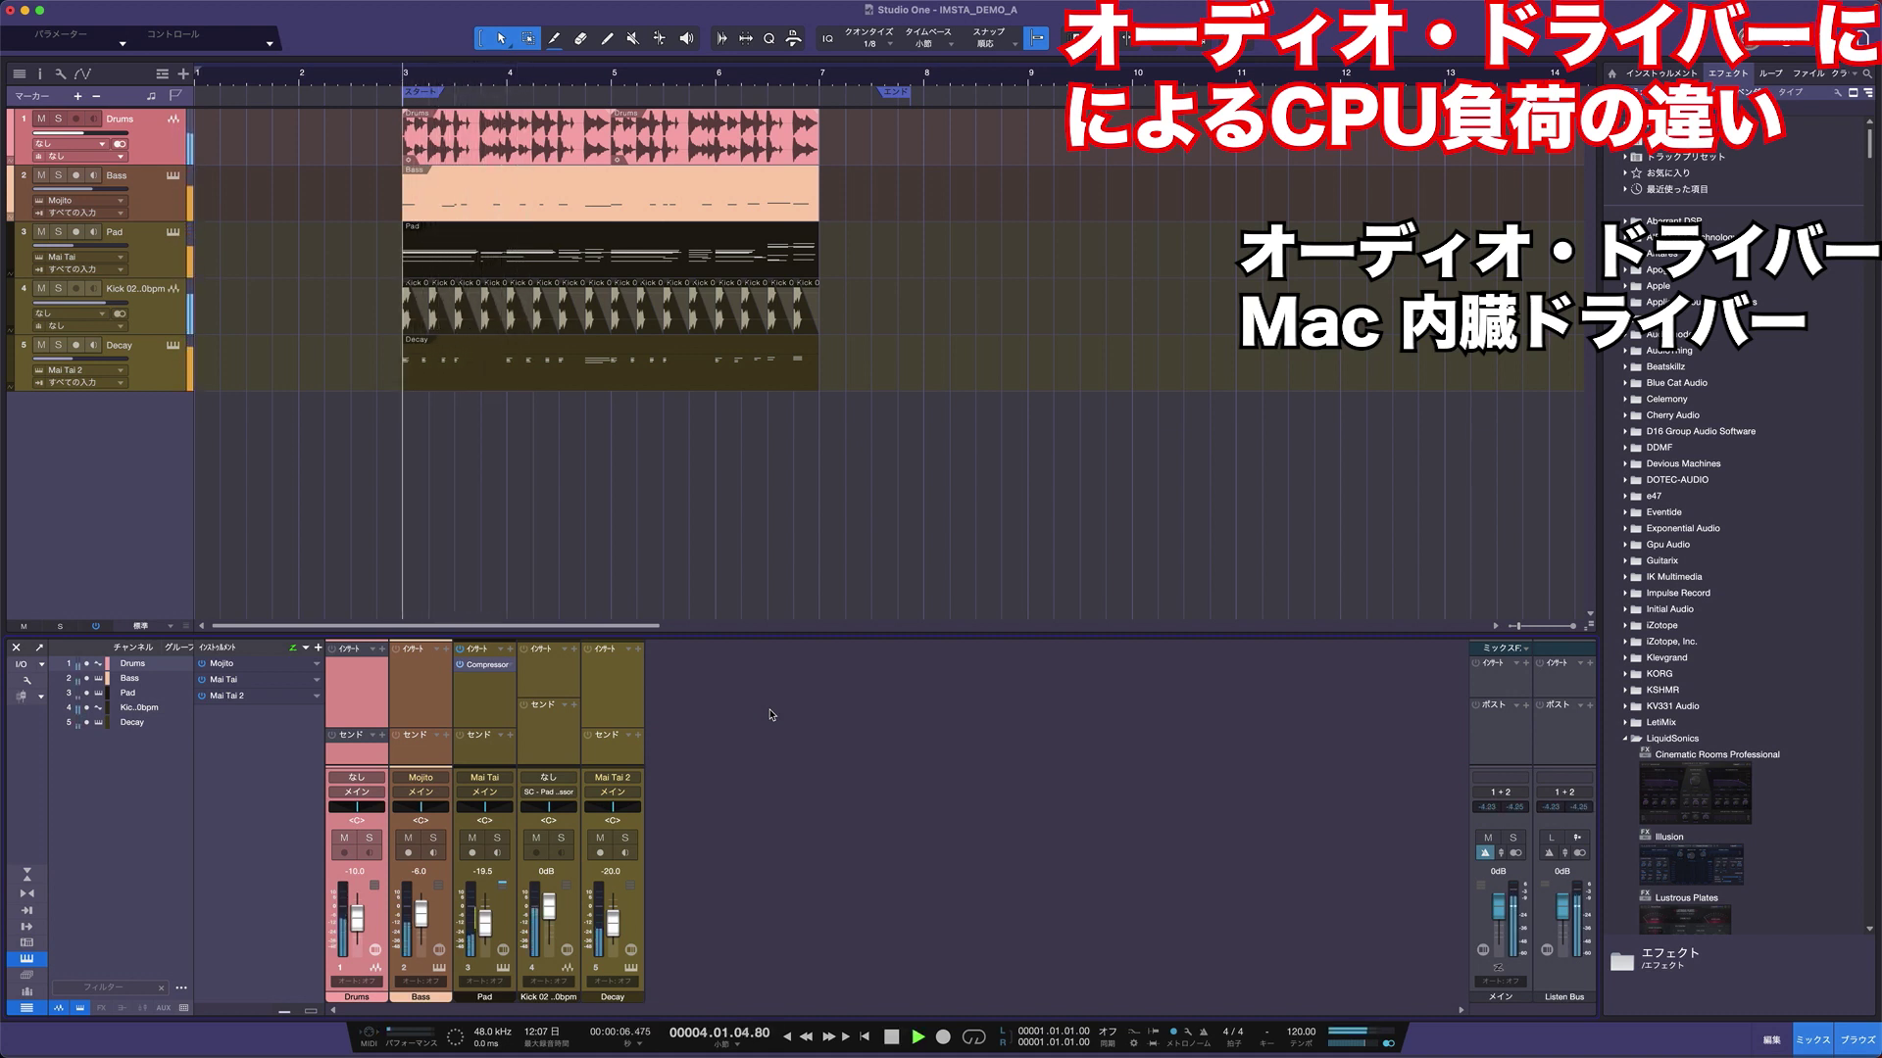
- Switch to the open IMSTA_DEMO_B song and play it briefly from its start marker
{"action": "key", "text": "ctrl+Tab"}
{"action": "key", "text": "ctrl+shift+Tab"}
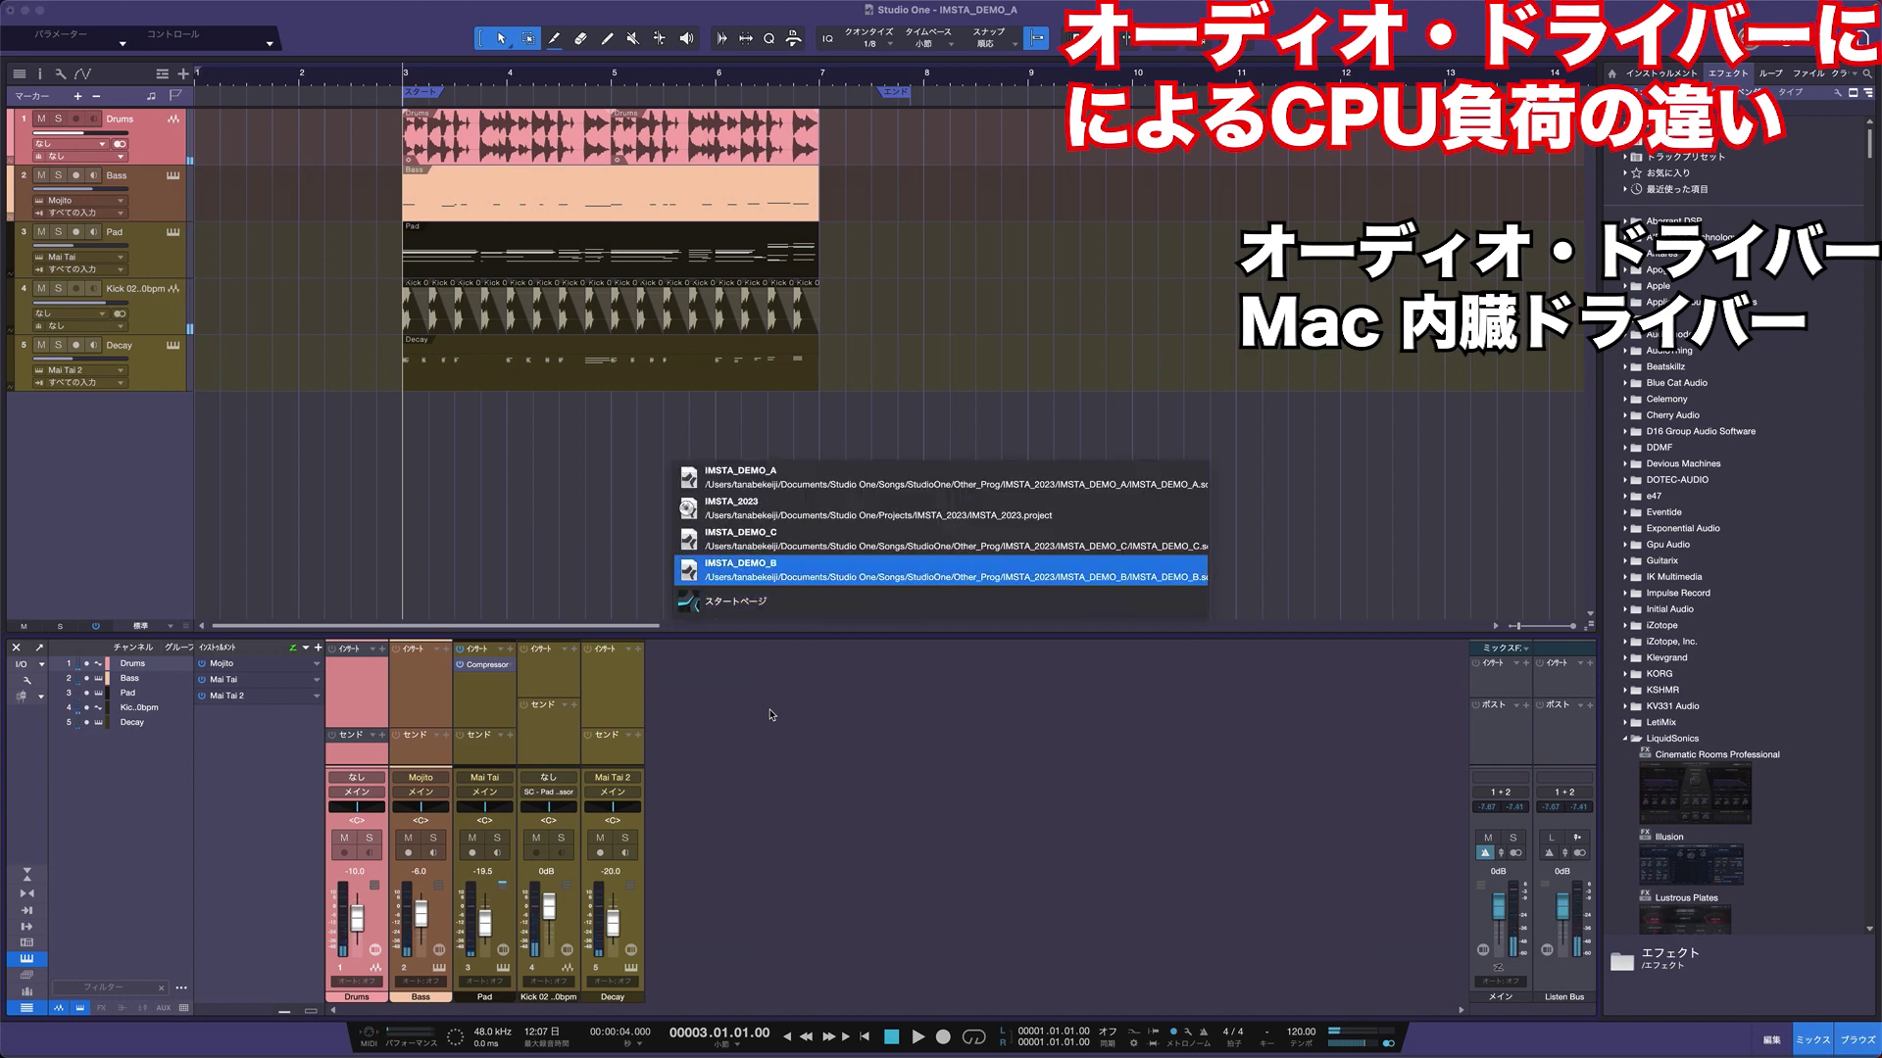
{"action": "key", "text": "ctrl+Tab"}
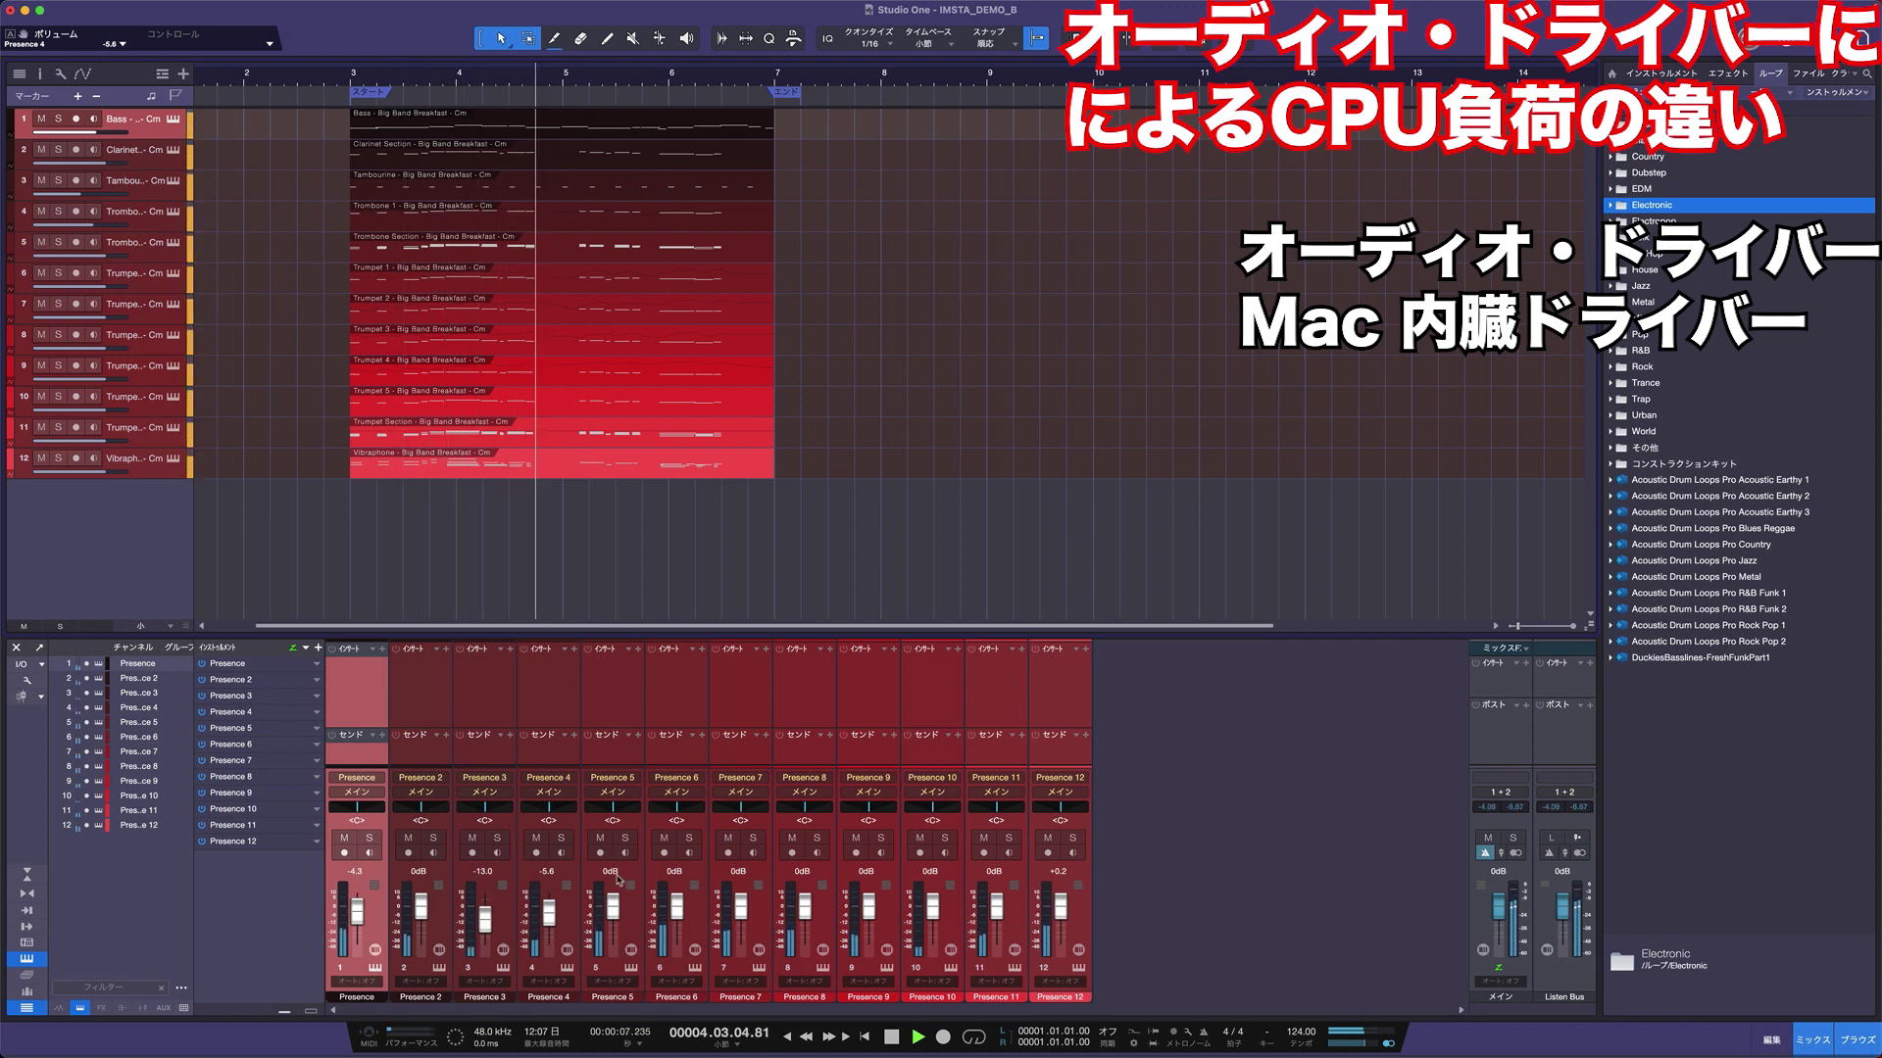
{"action": "key", "text": "space"}
- Switch to the open IMSTA_DEMO_C song and play it briefly from its start marker
{"action": "key", "text": "ctrl+shift+Tab"}
{"action": "key", "text": "ctrl+shift+Tab"}
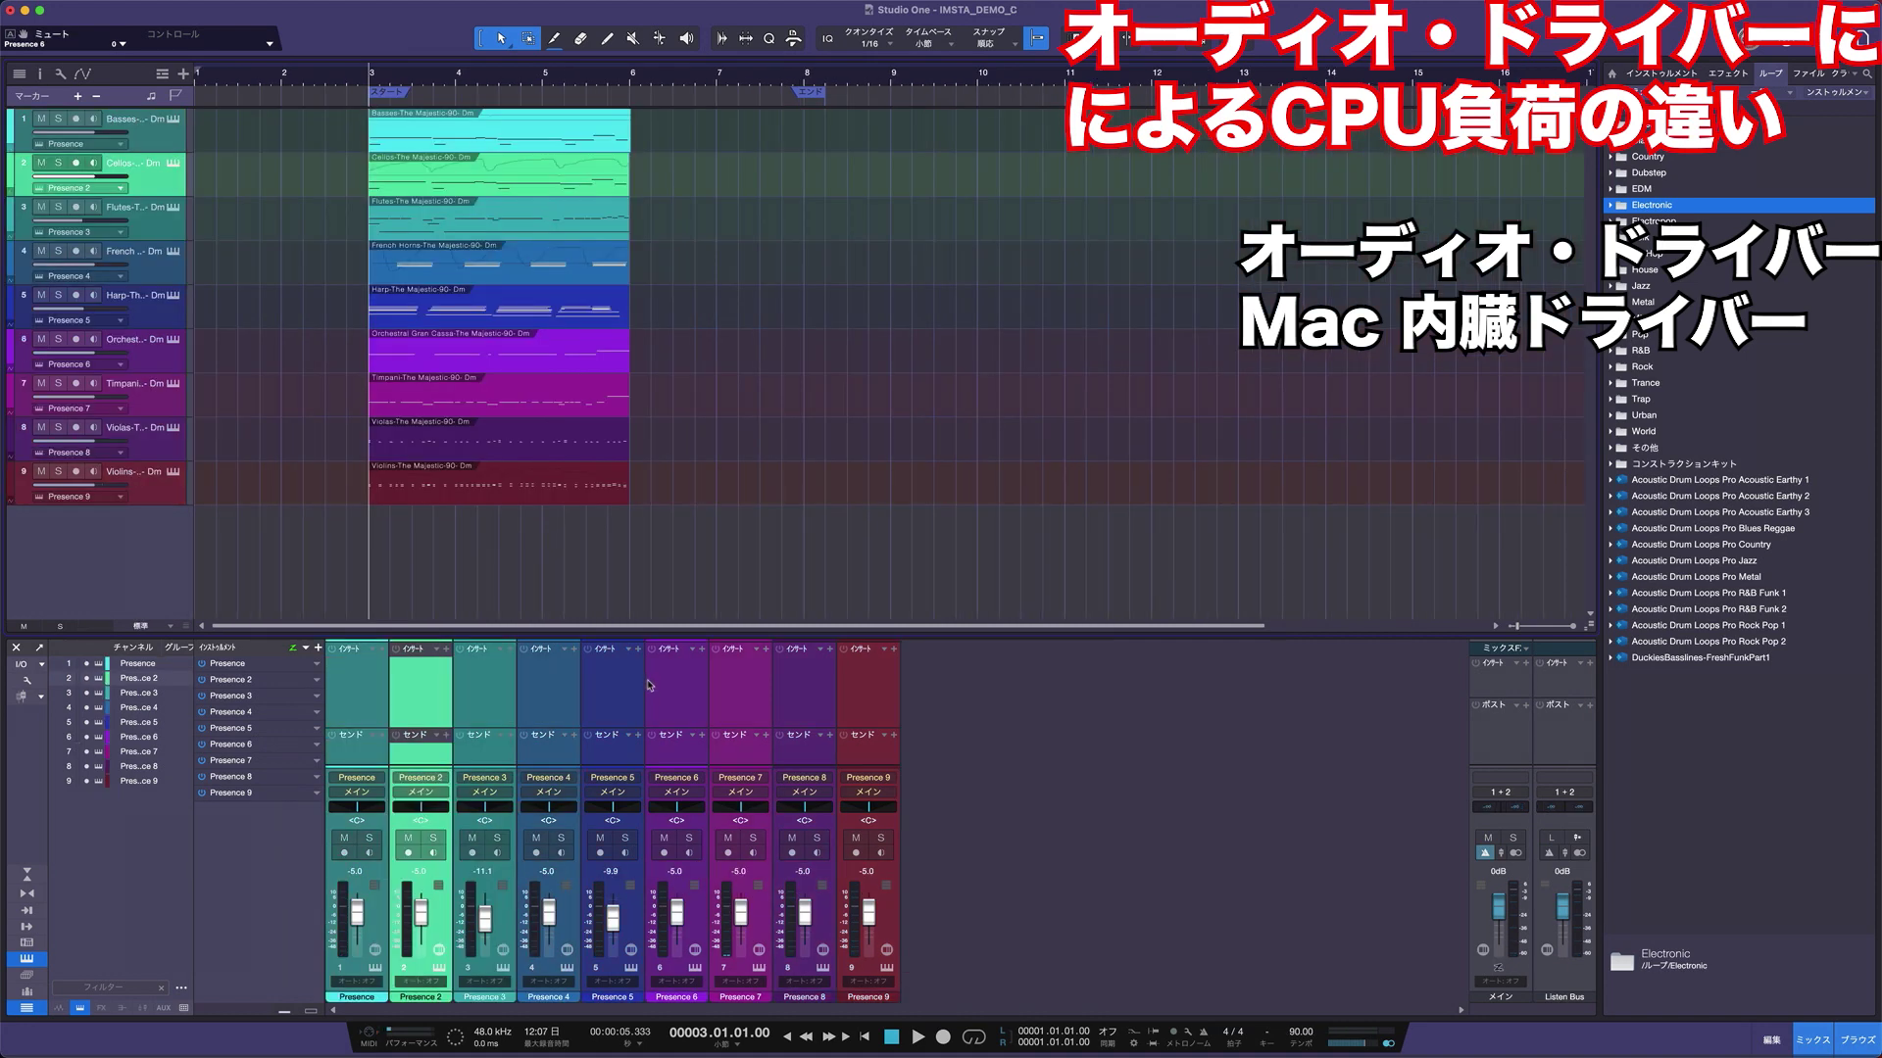
{"action": "left_click", "coordinate": [639, 605]}
{"action": "key", "text": "space"}
{"action": "key", "text": "space"}
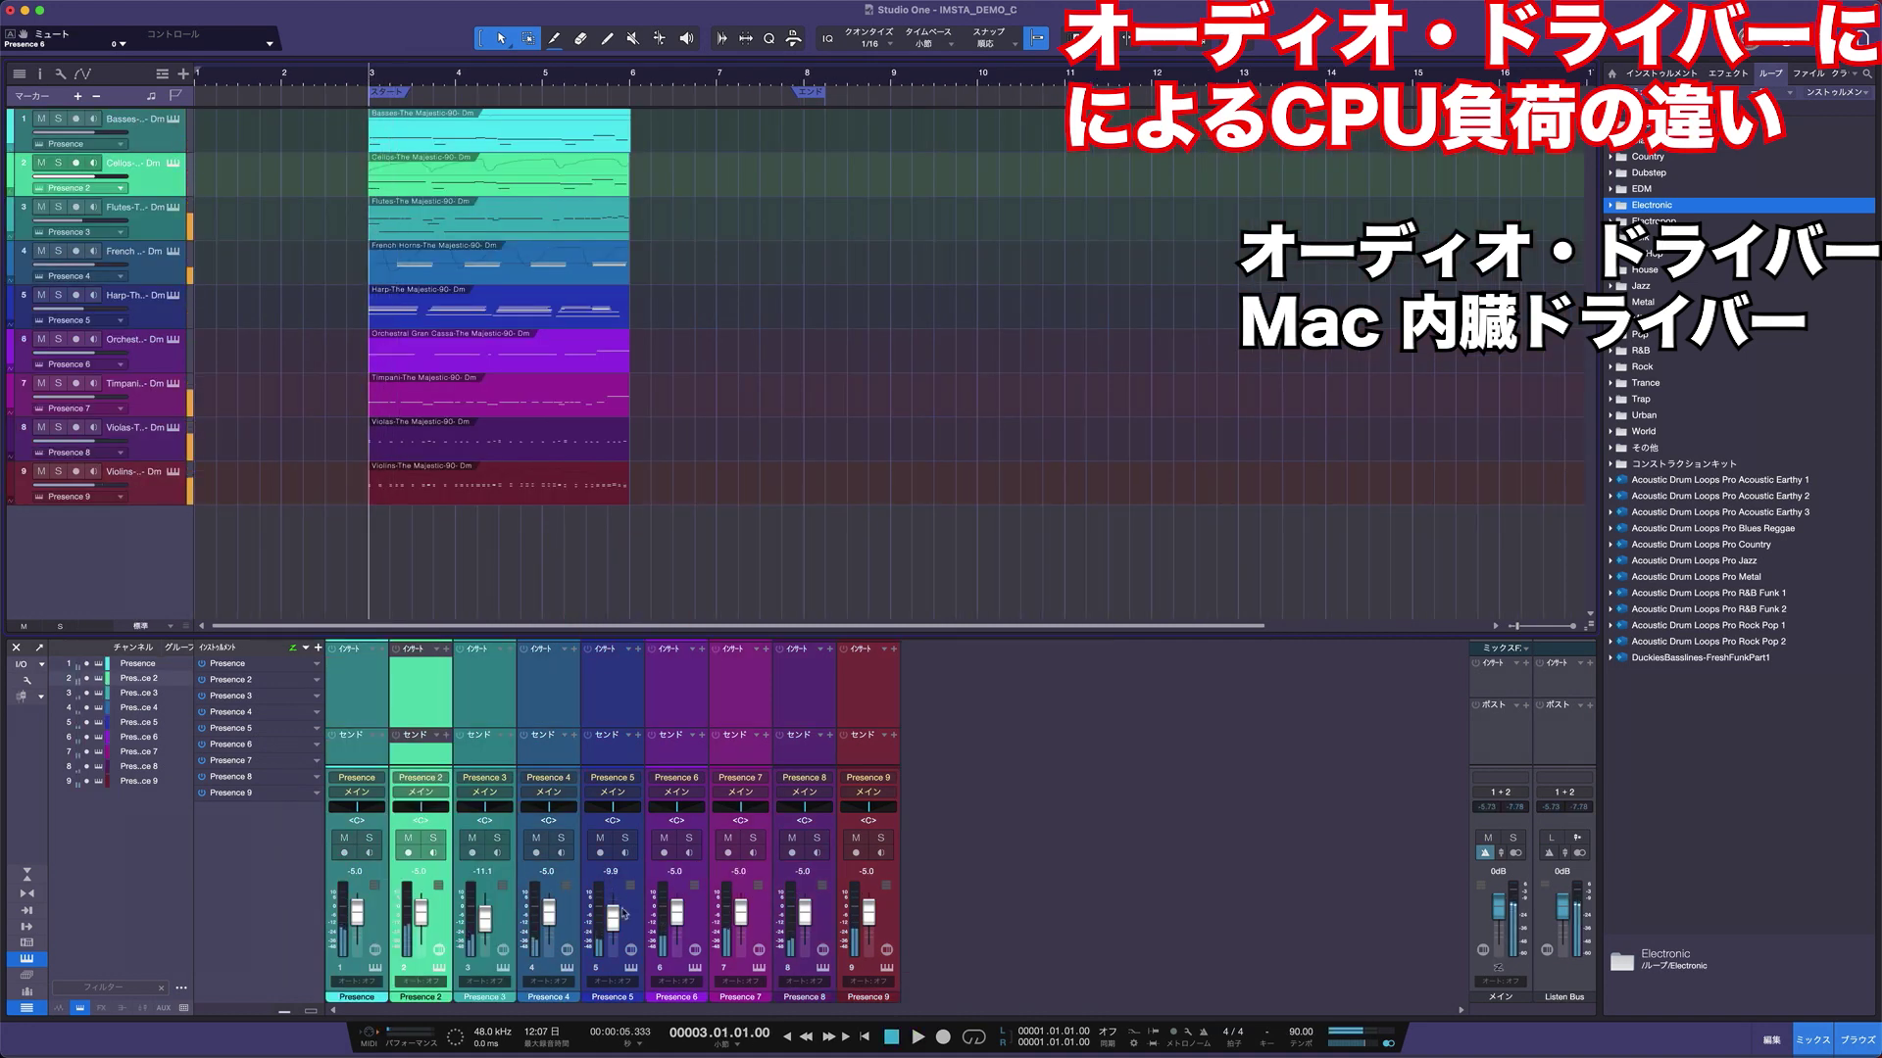
- Mute channels Presence through Presence 8 in the IMSTA_DEMO_C song and save the song
{"action": "left_click_drag", "start_coordinate": [344, 840], "coordinate": [790, 838]}
{"action": "key", "text": "super+s"}
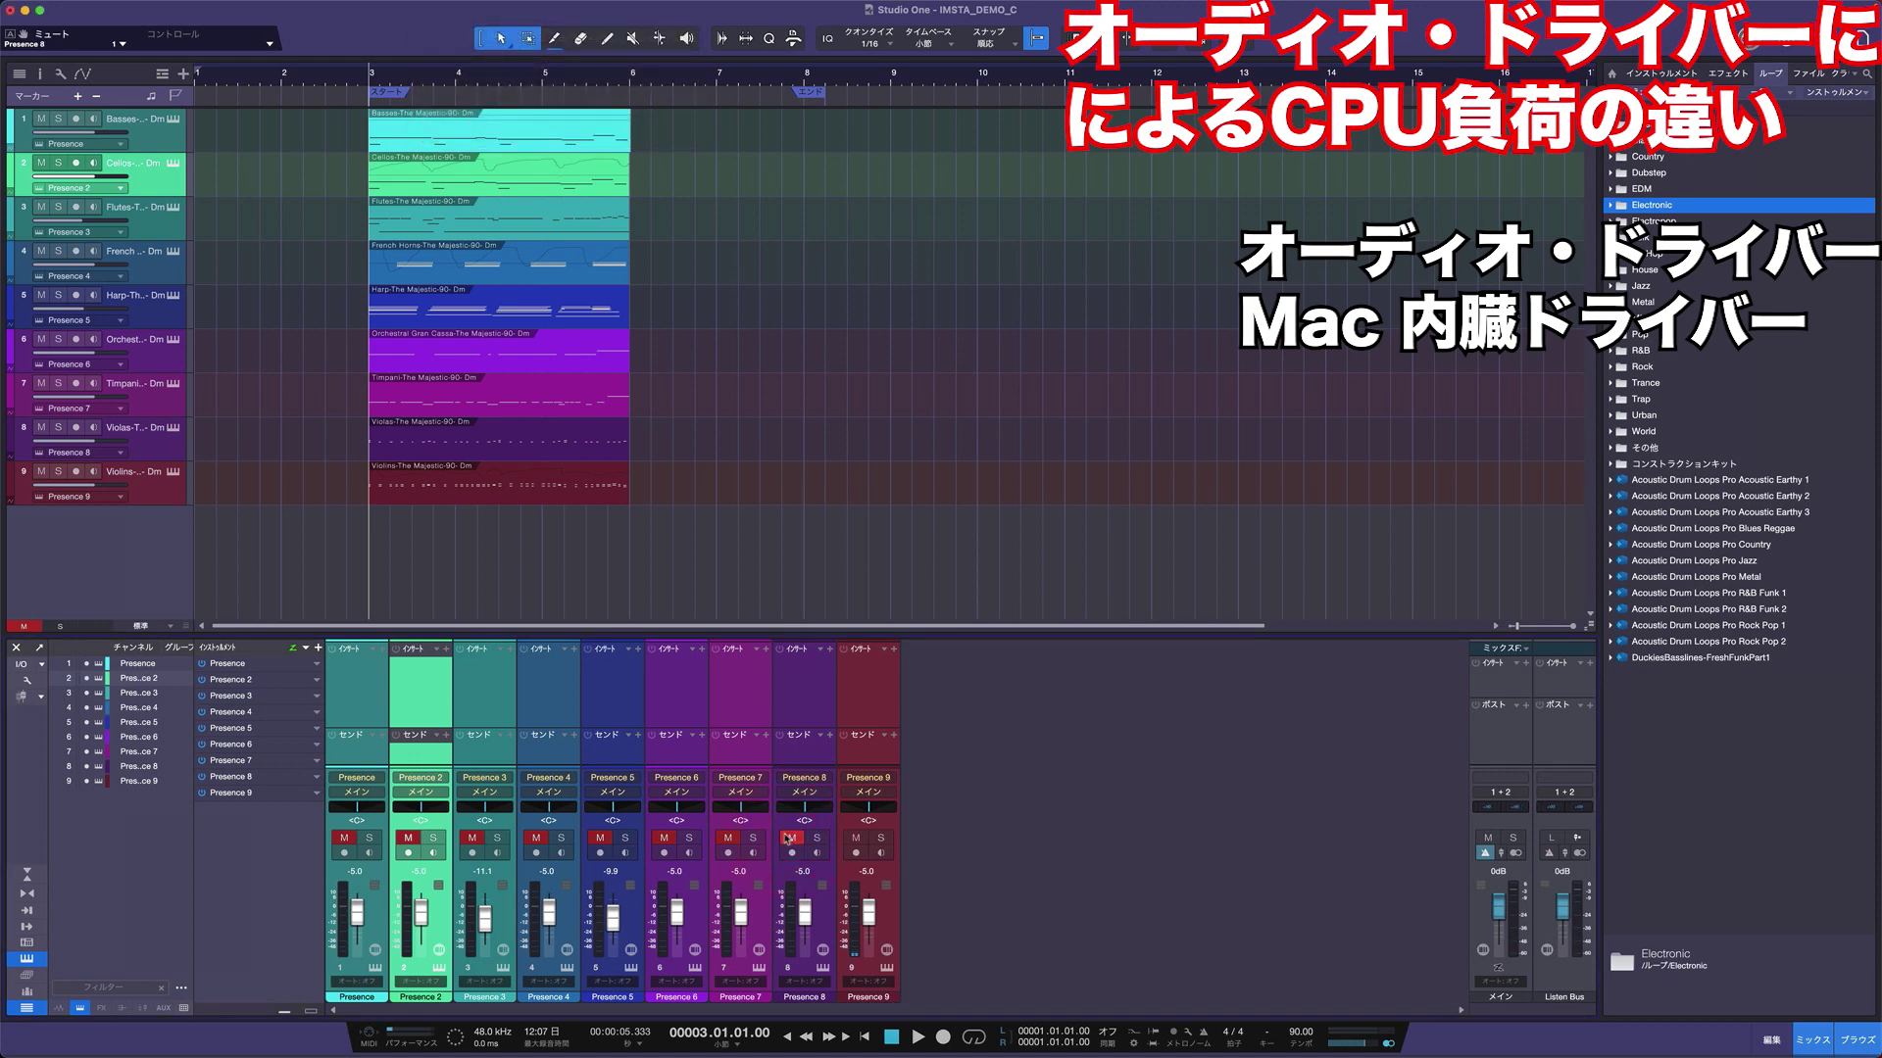
- Return to the IMSTA_2023 project and update the mastering file of track 3, IMSTA_DEMO_C
{"action": "key", "text": "ctrl+Tab"}
{"action": "key", "text": "ctrl+Tab"}
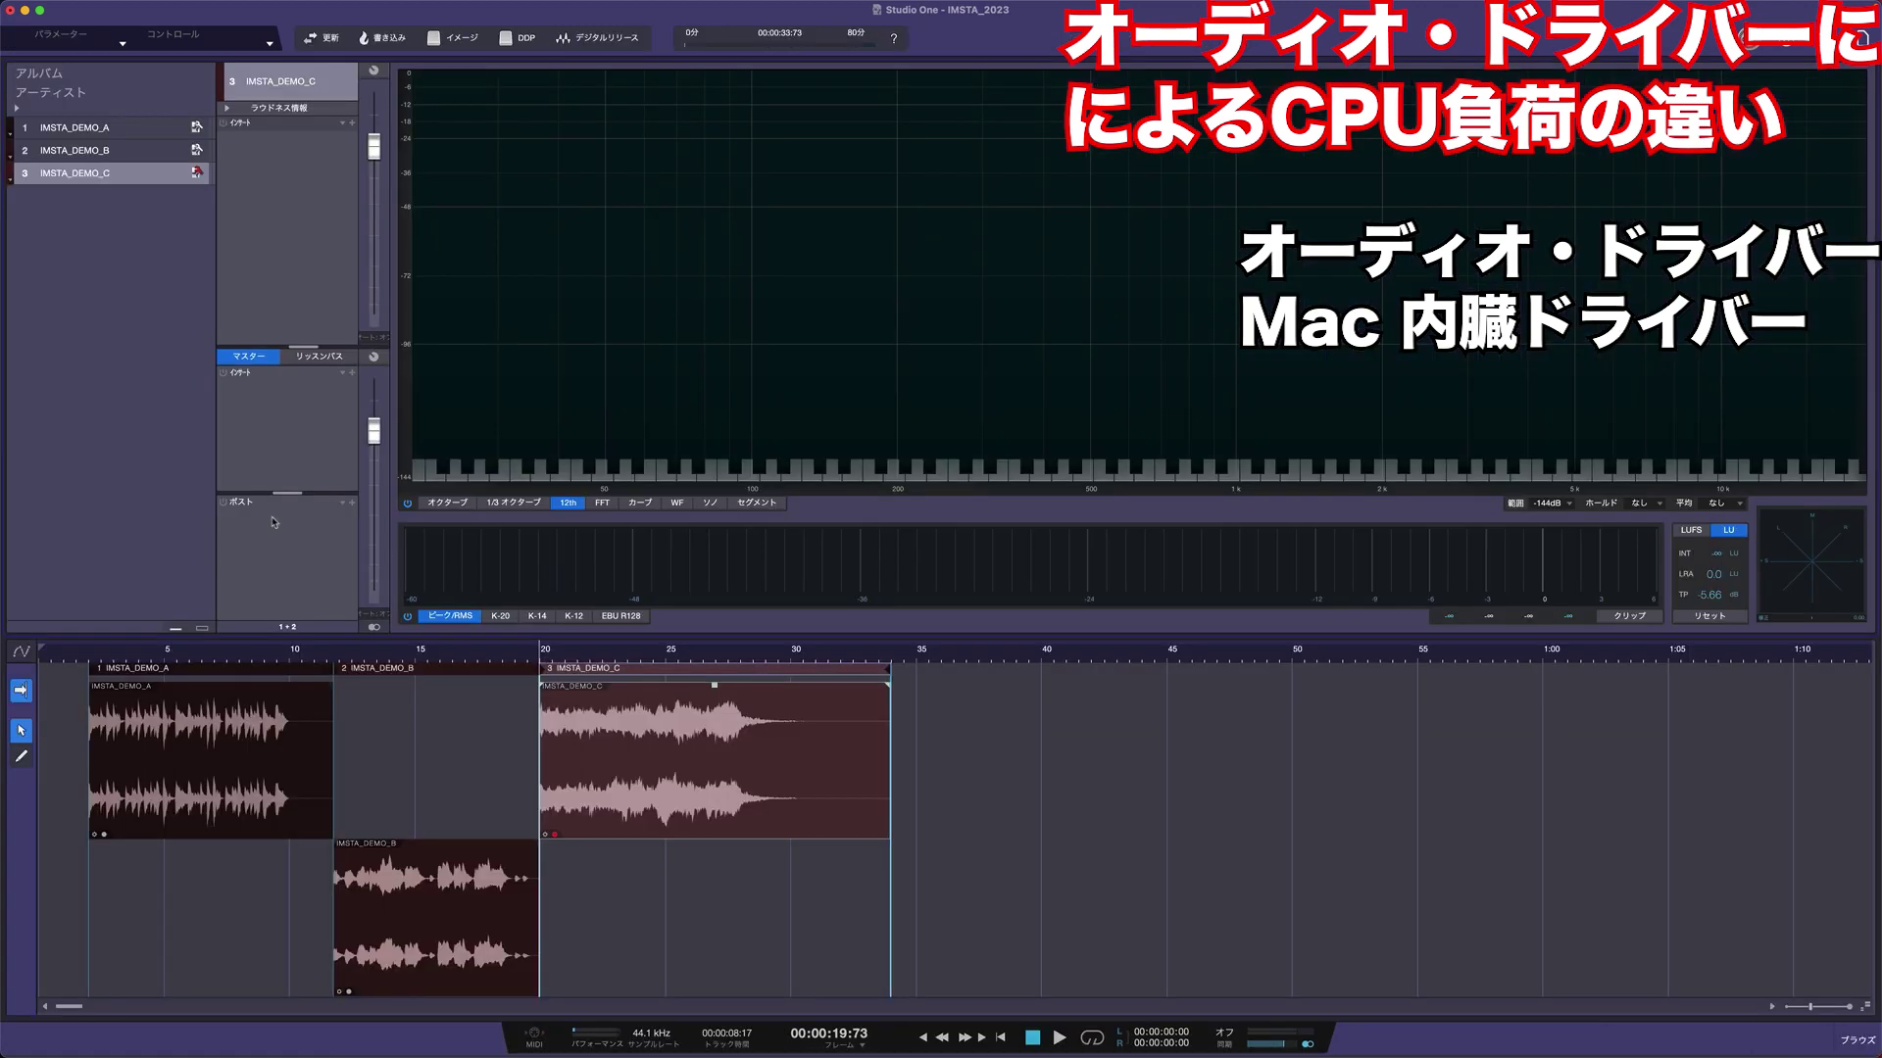
{"action": "left_click", "coordinate": [197, 172]}
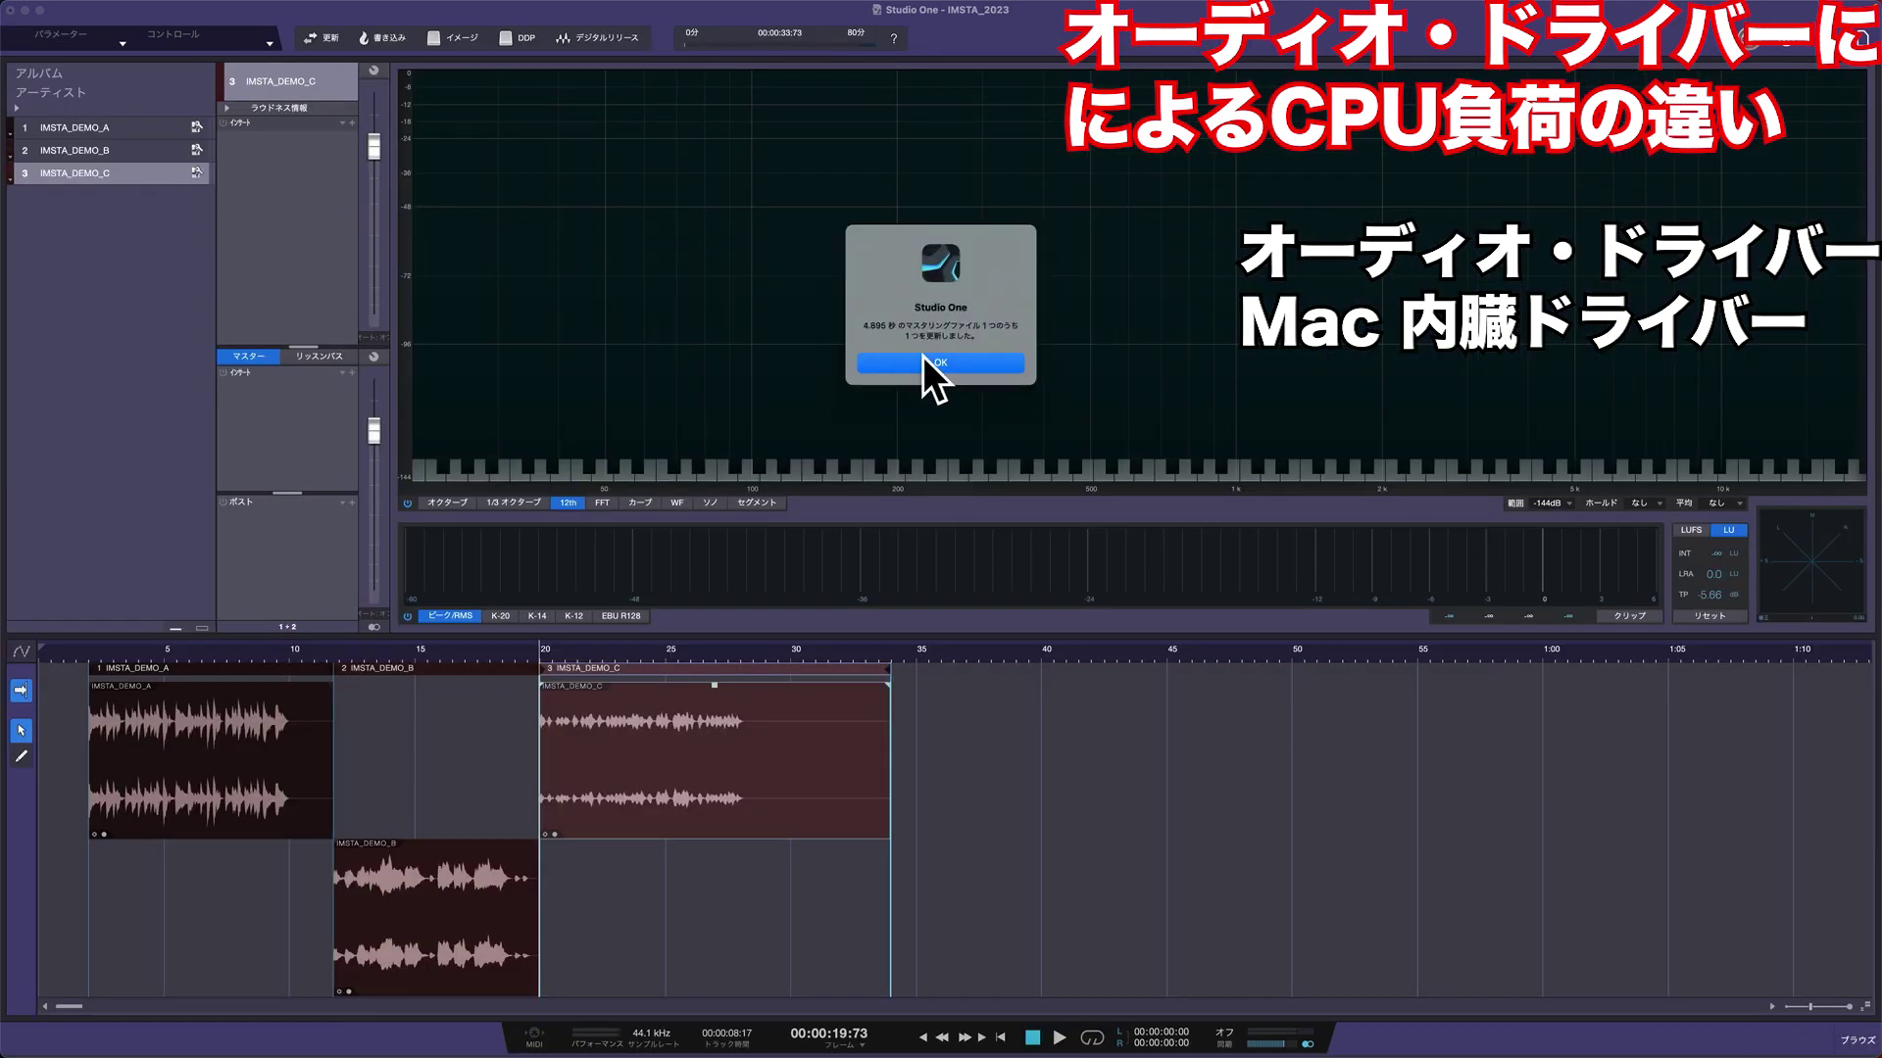
{"action": "left_click", "coordinate": [921, 360]}
- Select the updated IMSTA_DEMO_C clip and play it from its beginning, restarting playback until the timeline runs
{"action": "left_click", "coordinate": [441, 972]}
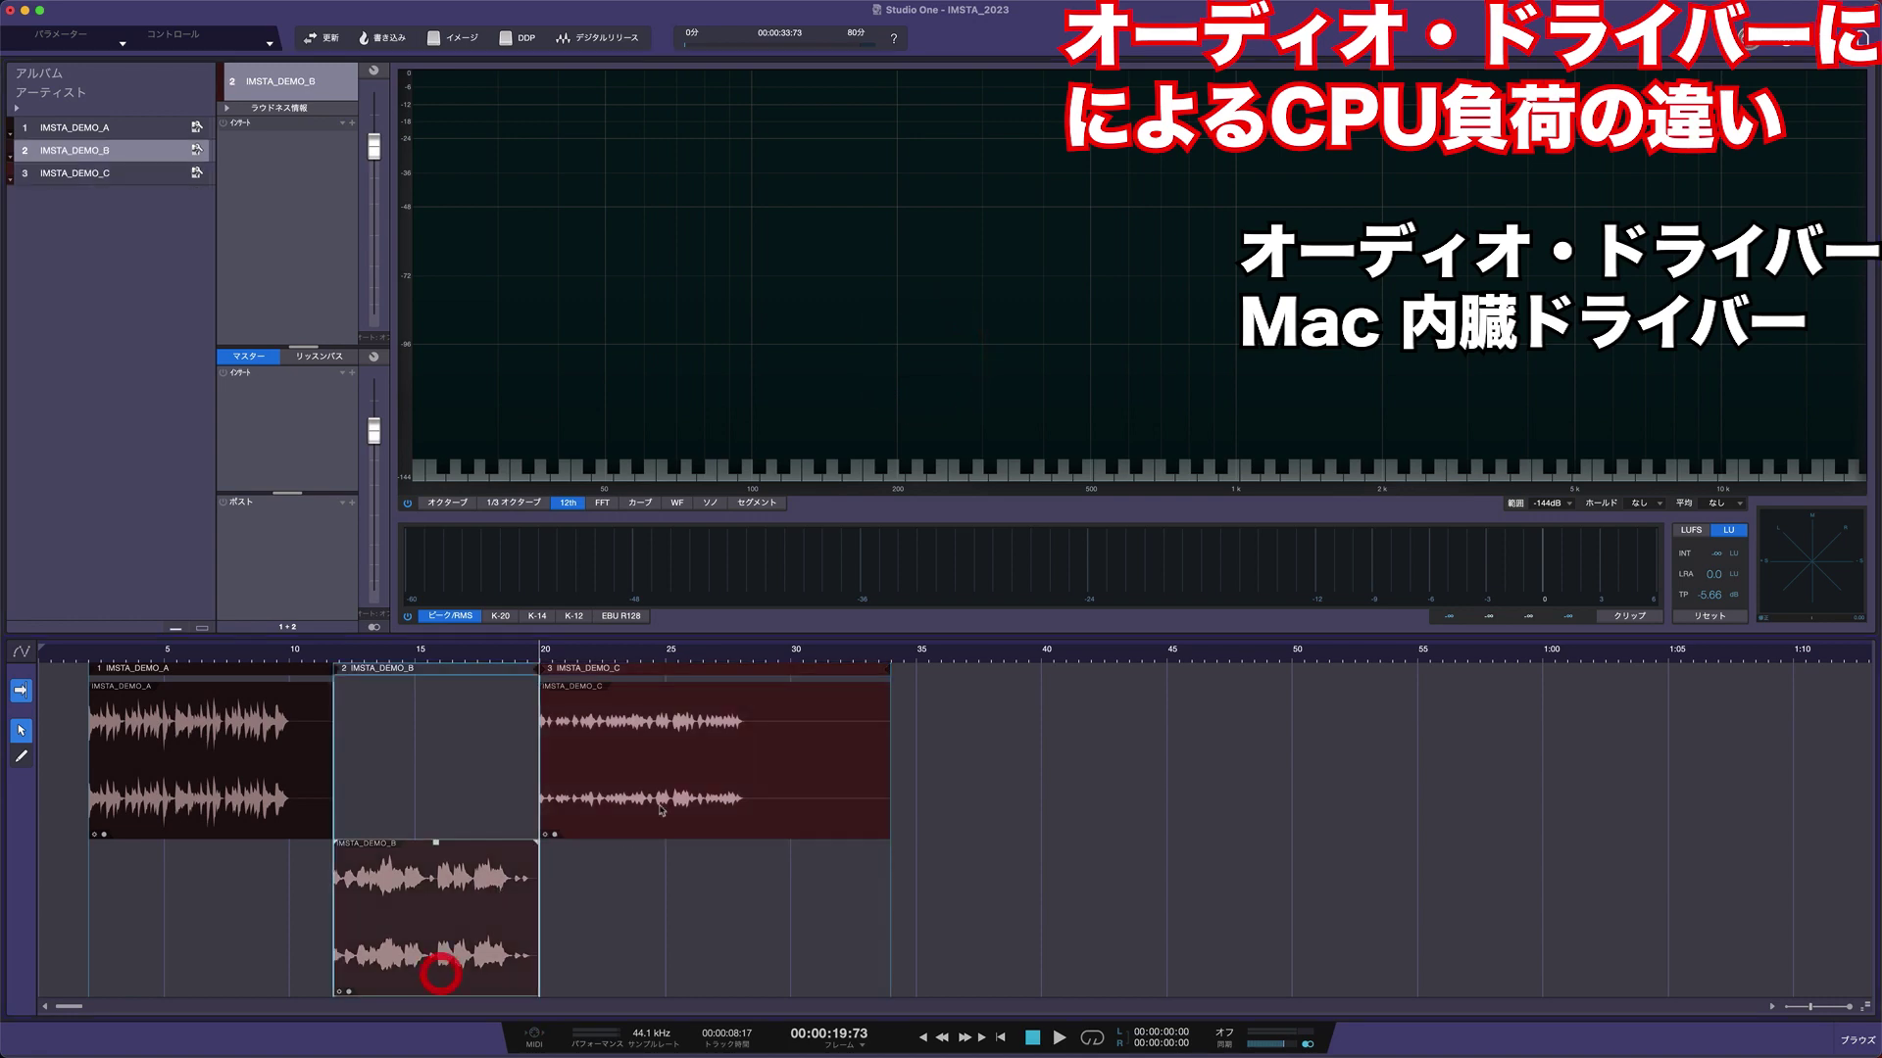
{"action": "left_click", "coordinate": [660, 807]}
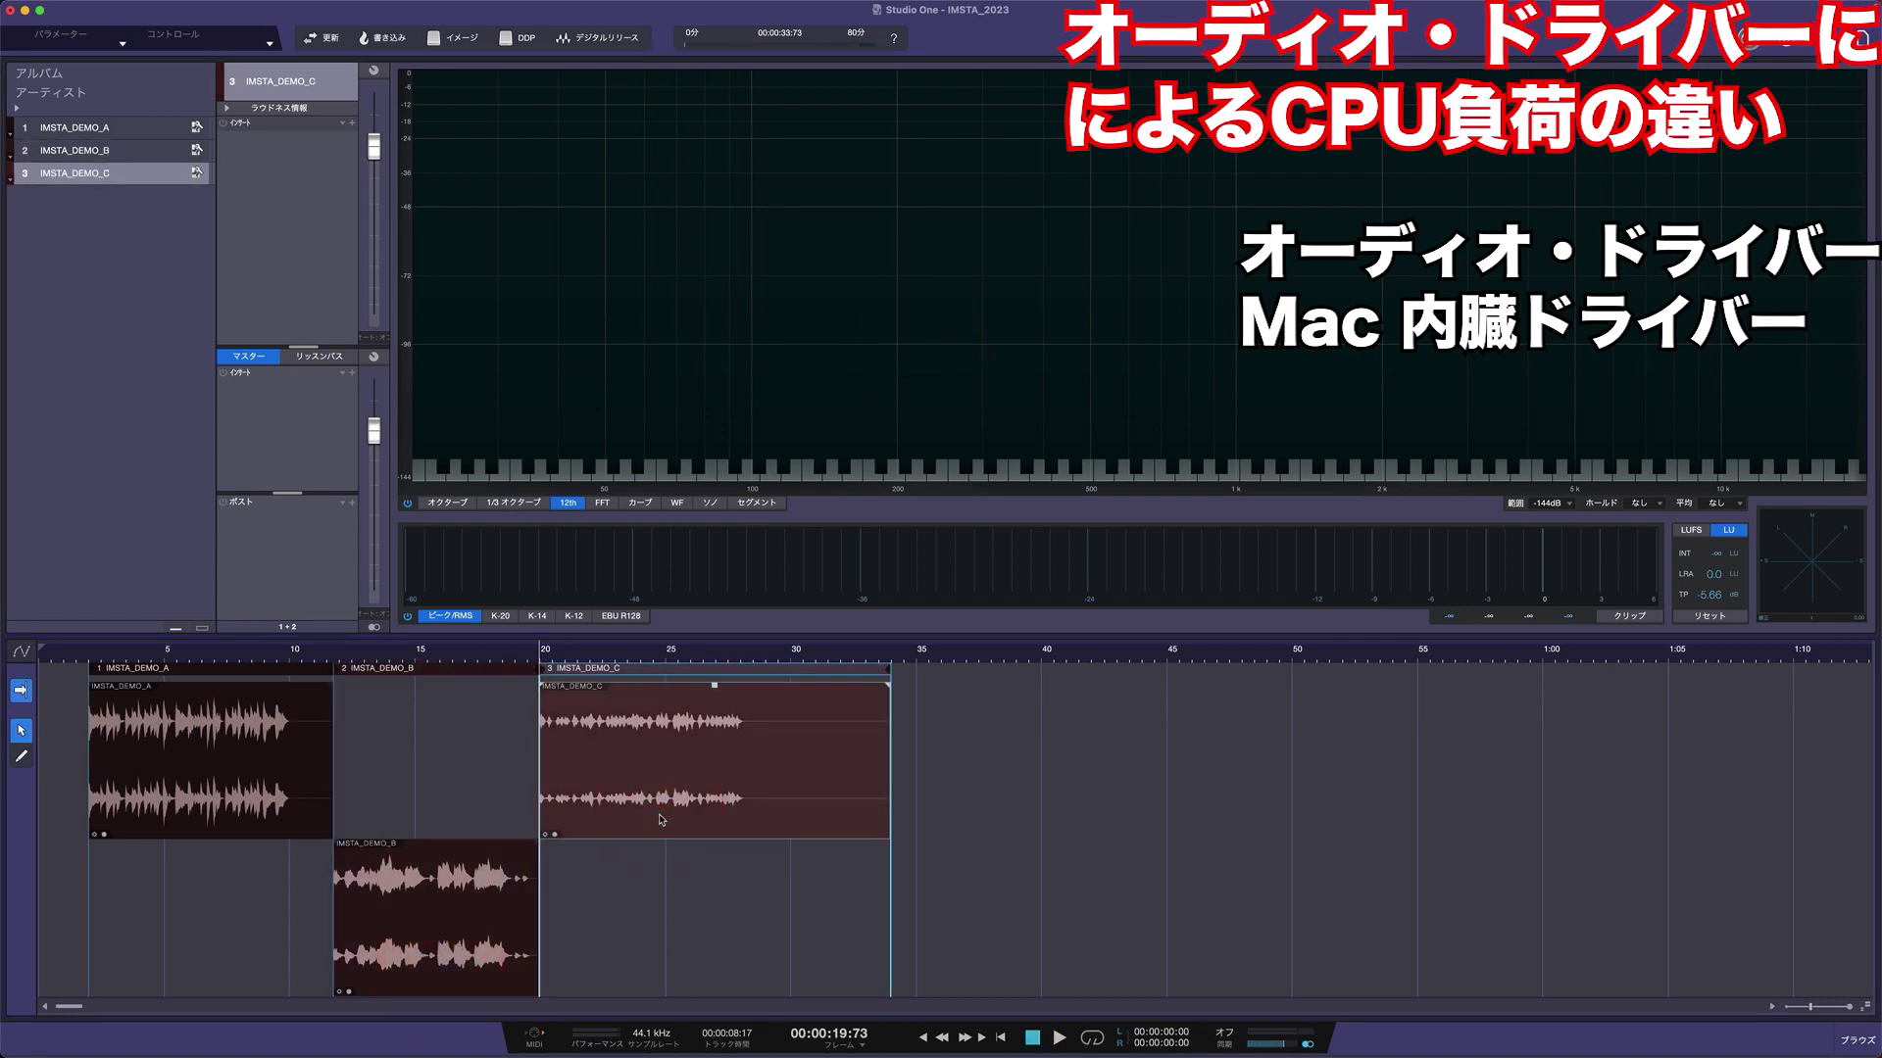
{"action": "key", "text": "space"}
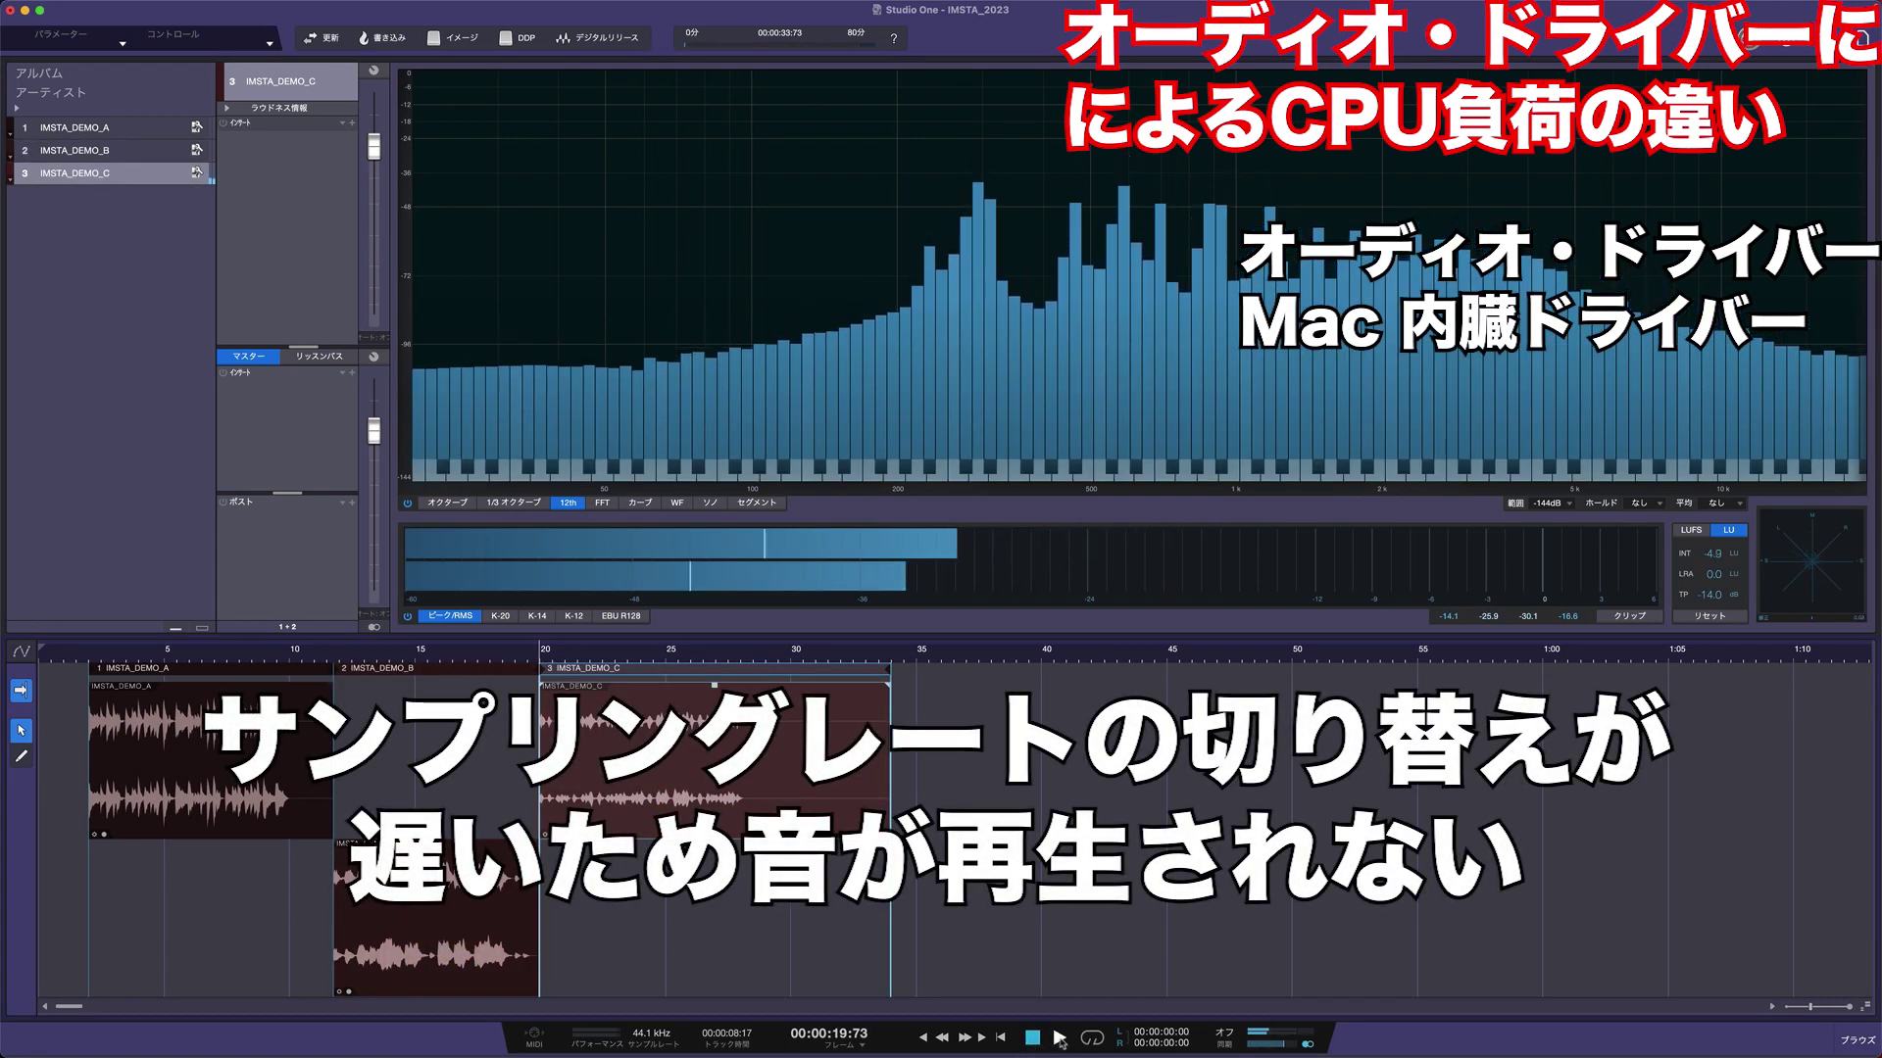
{"action": "key", "text": "space"}
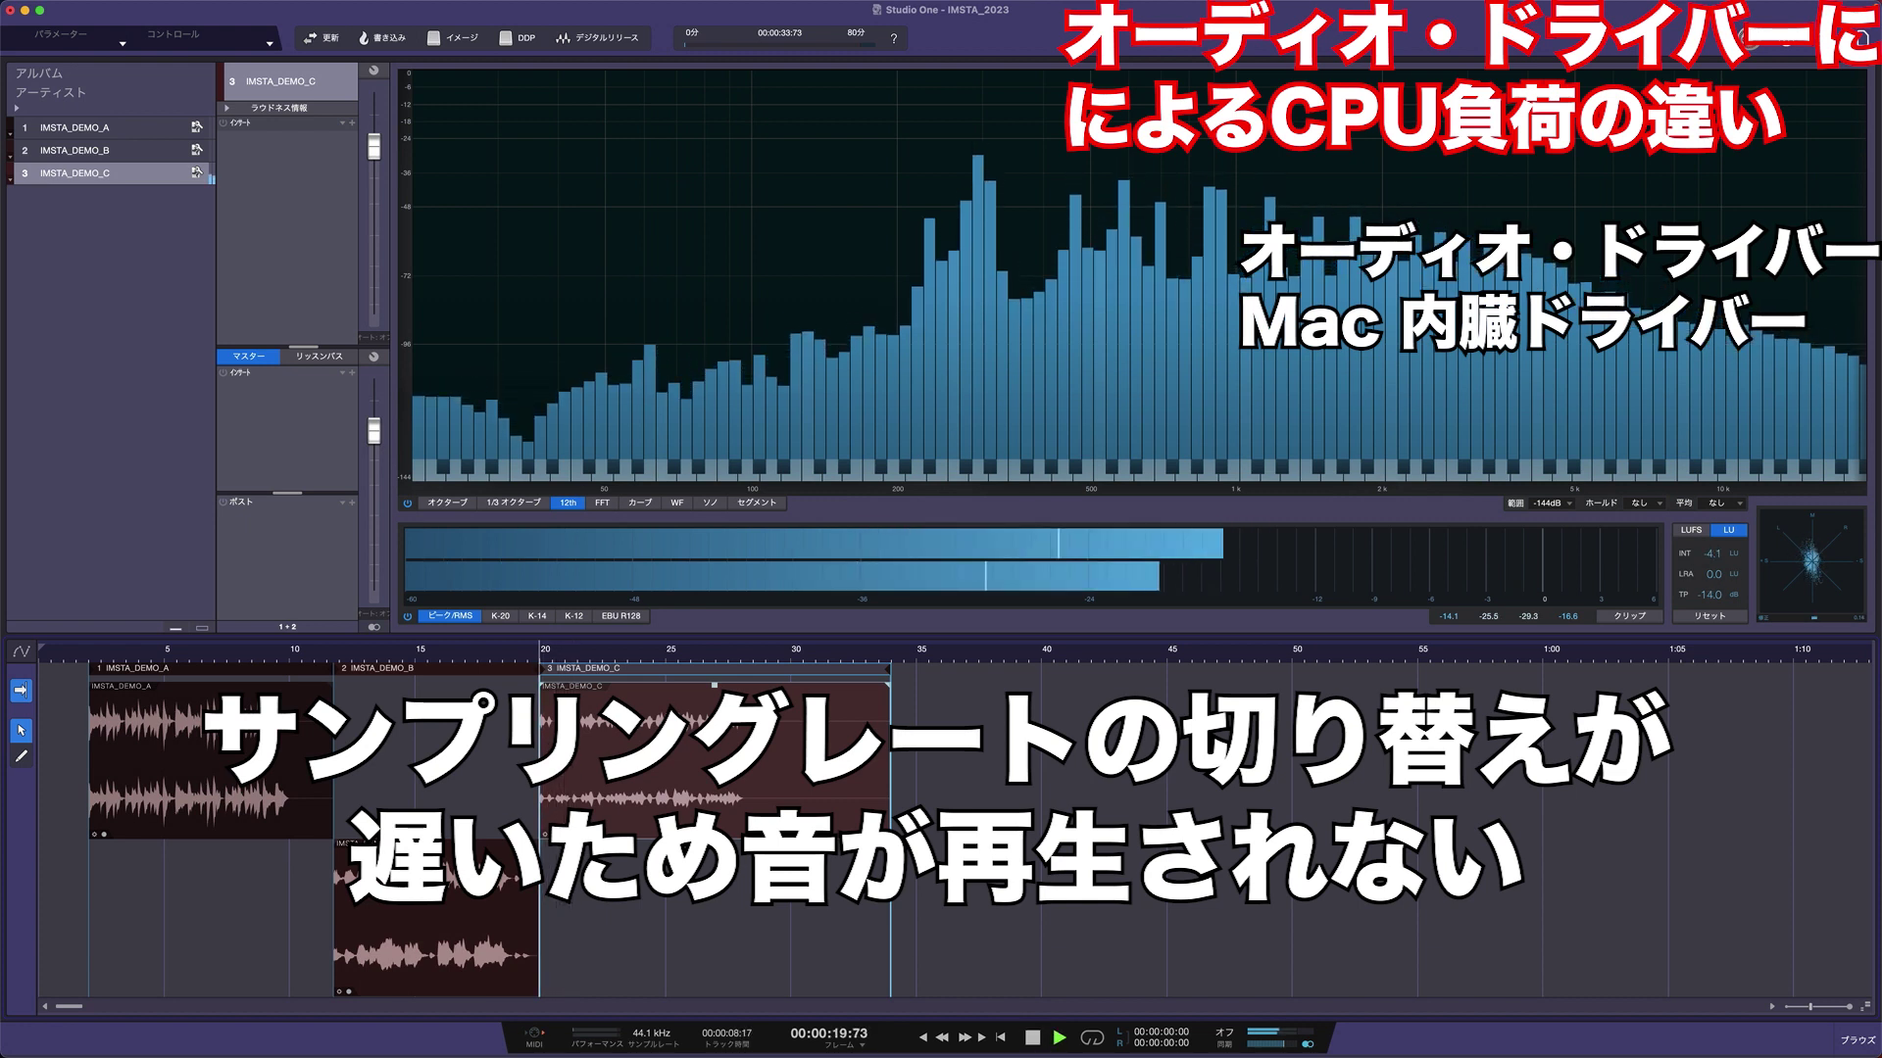
{"action": "key", "text": "space"}
{"action": "key", "text": "space"}
{"action": "key", "text": "space"}
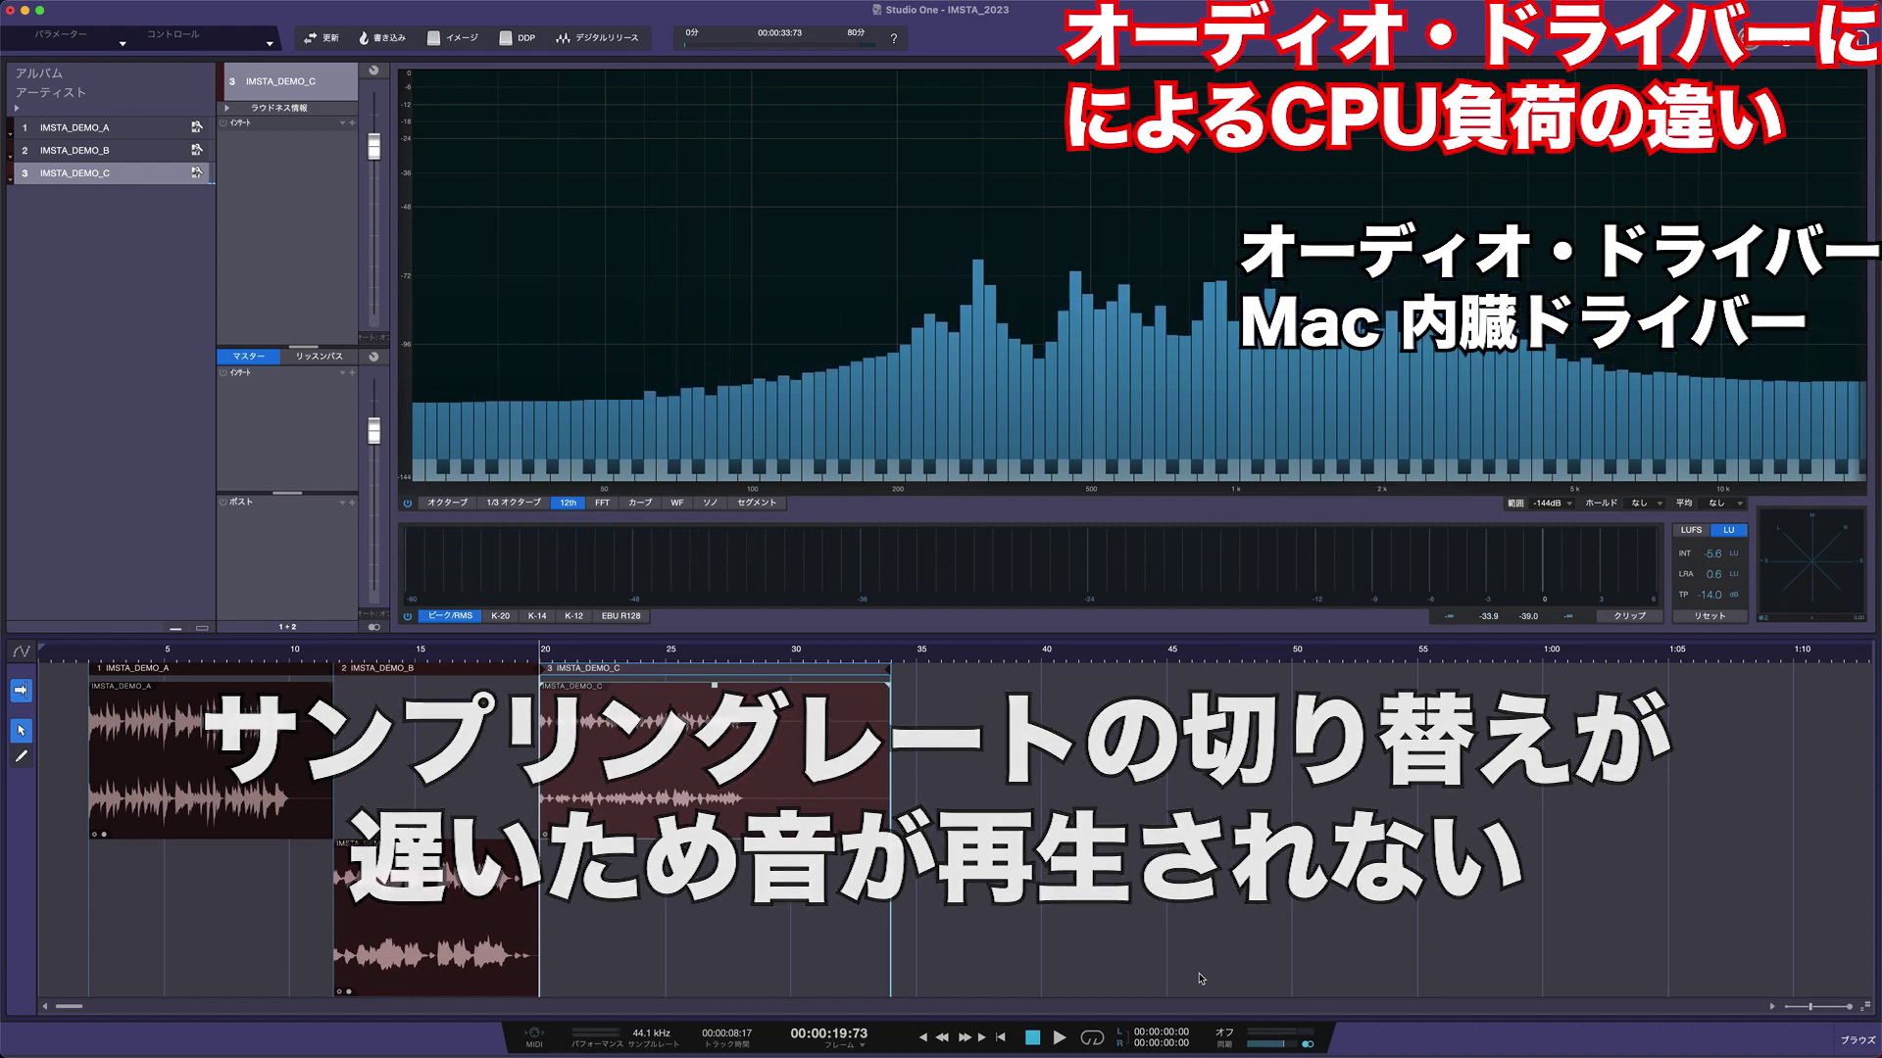
{"action": "key", "text": "space"}
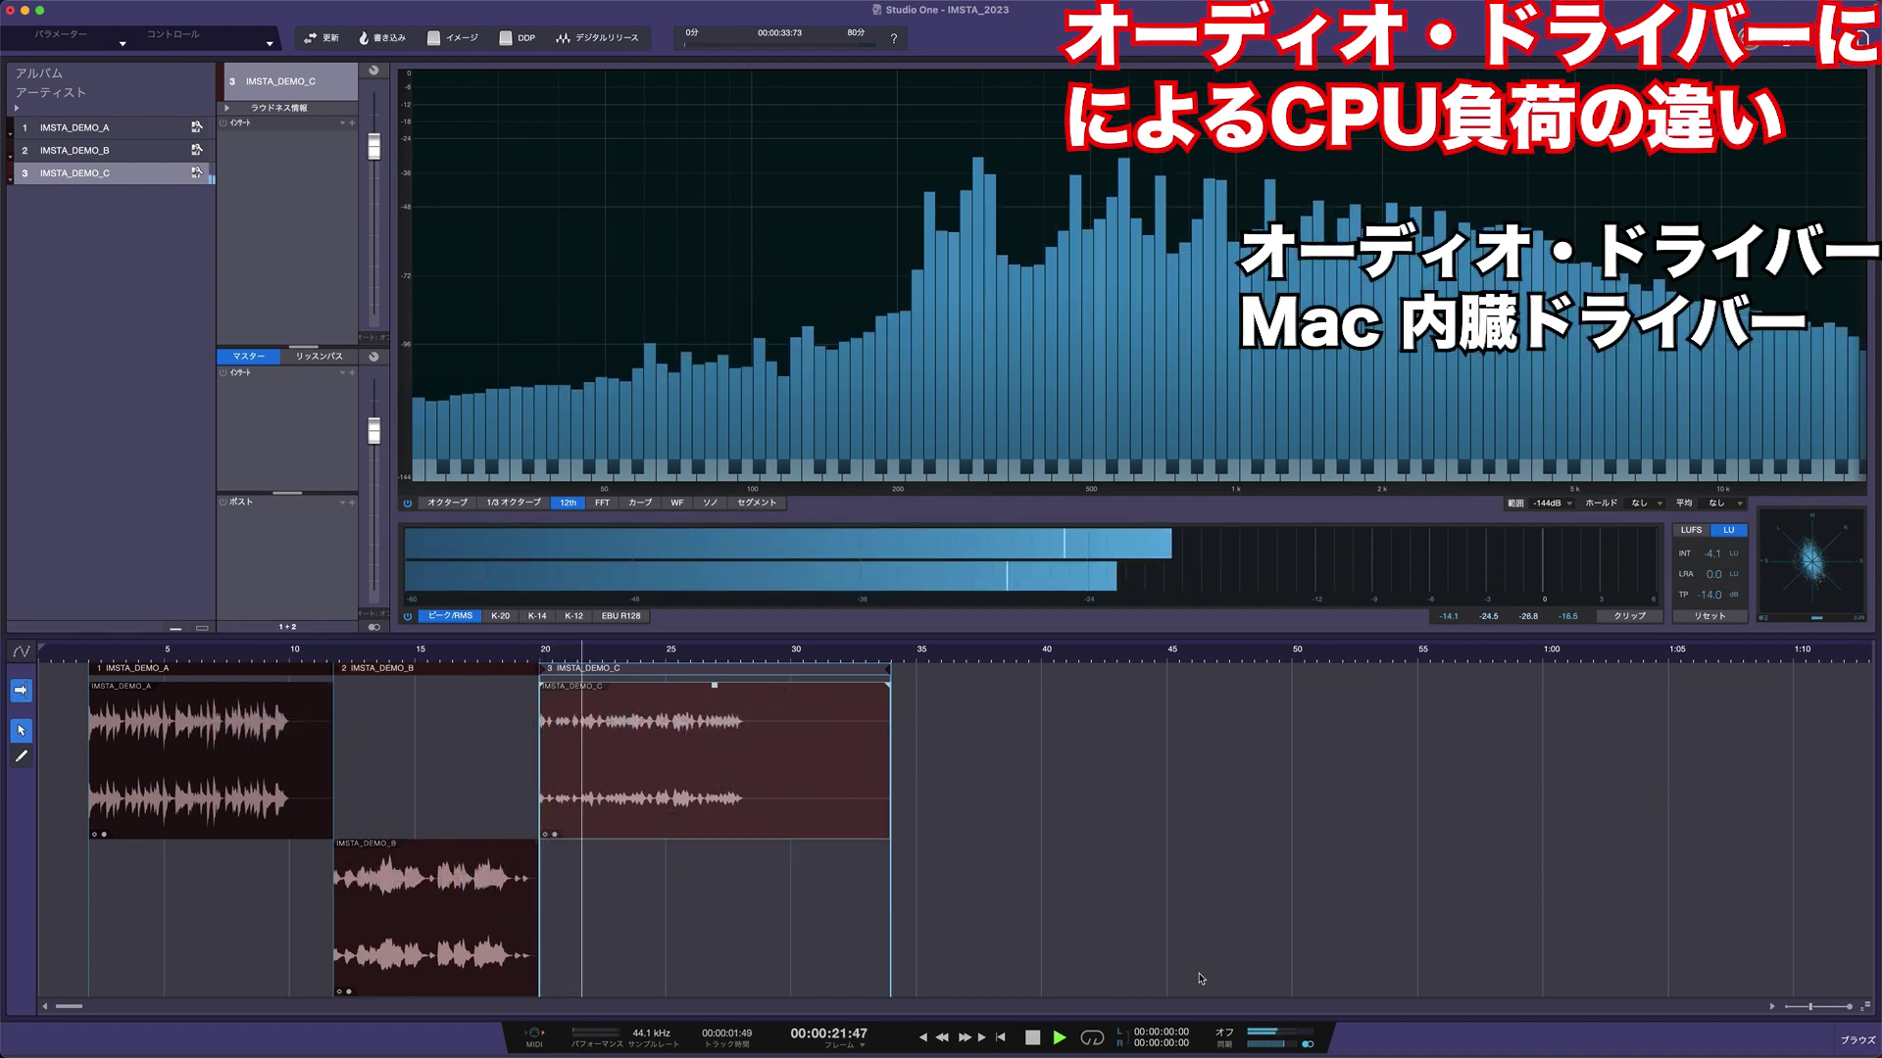